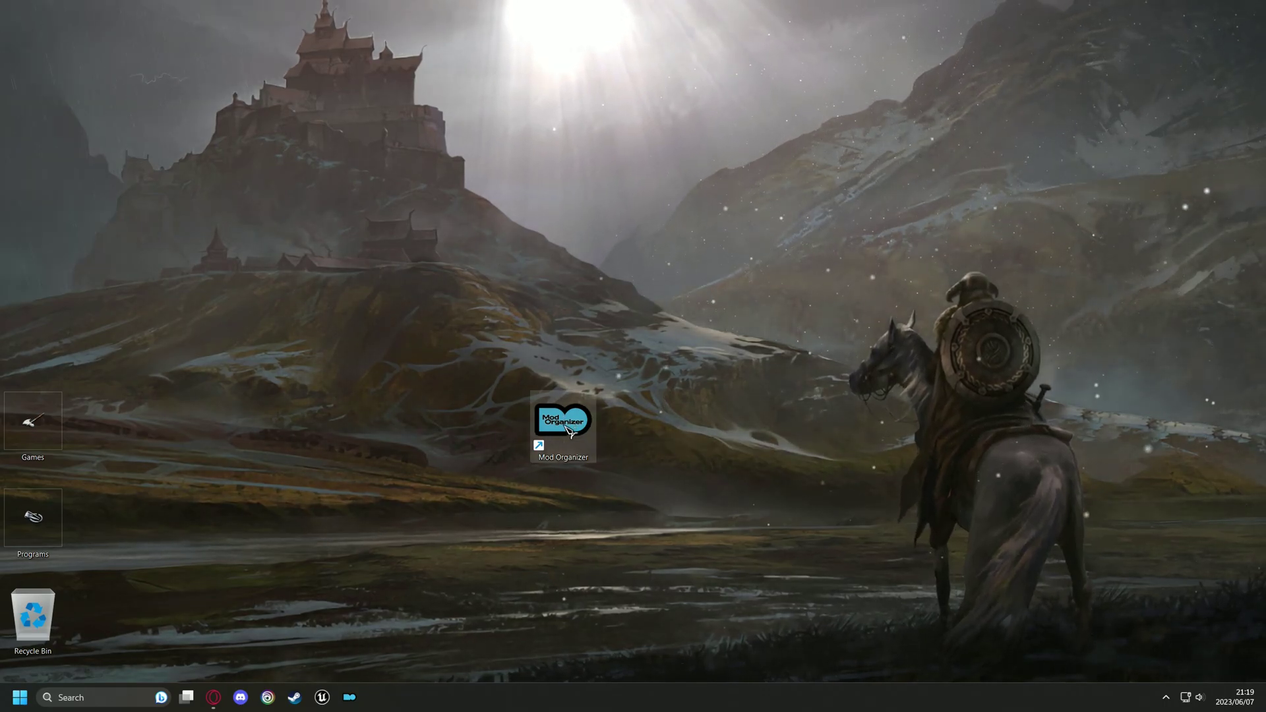
Step: Open Mod Organizer, apply the Night Eyes style in its theme settings, and show the downloads list
double_click(567, 427)
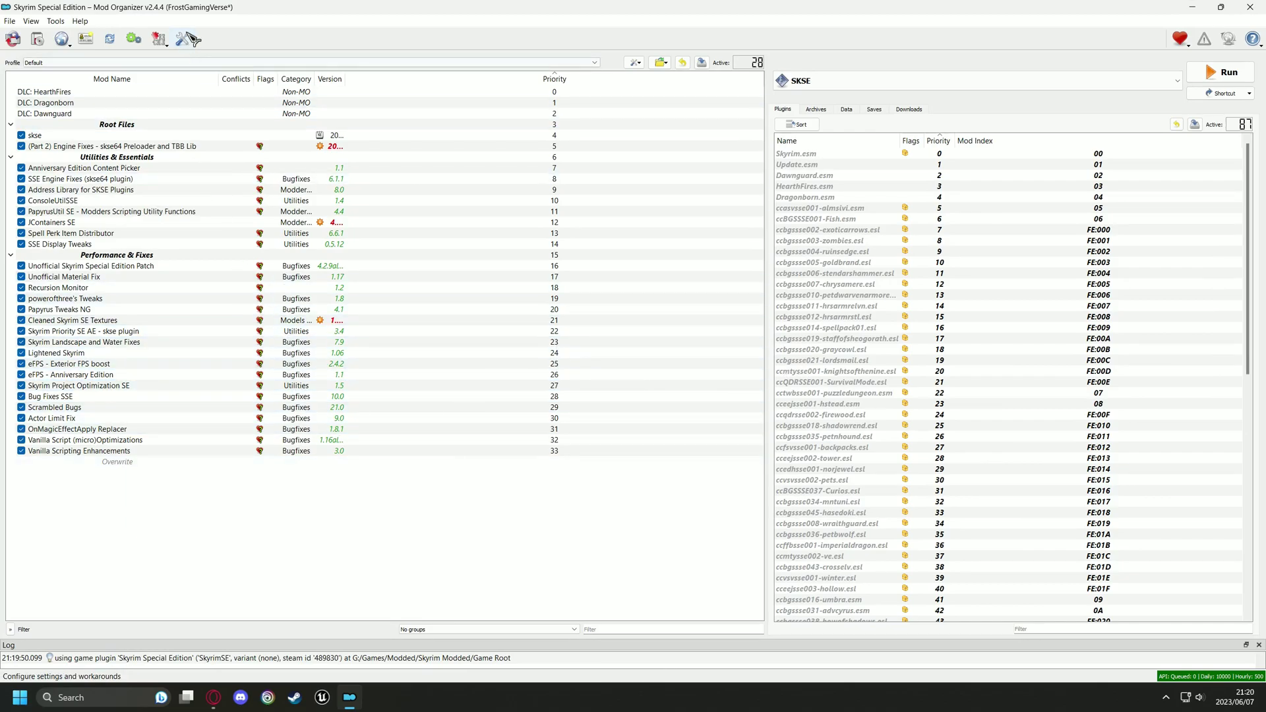
click(198, 38)
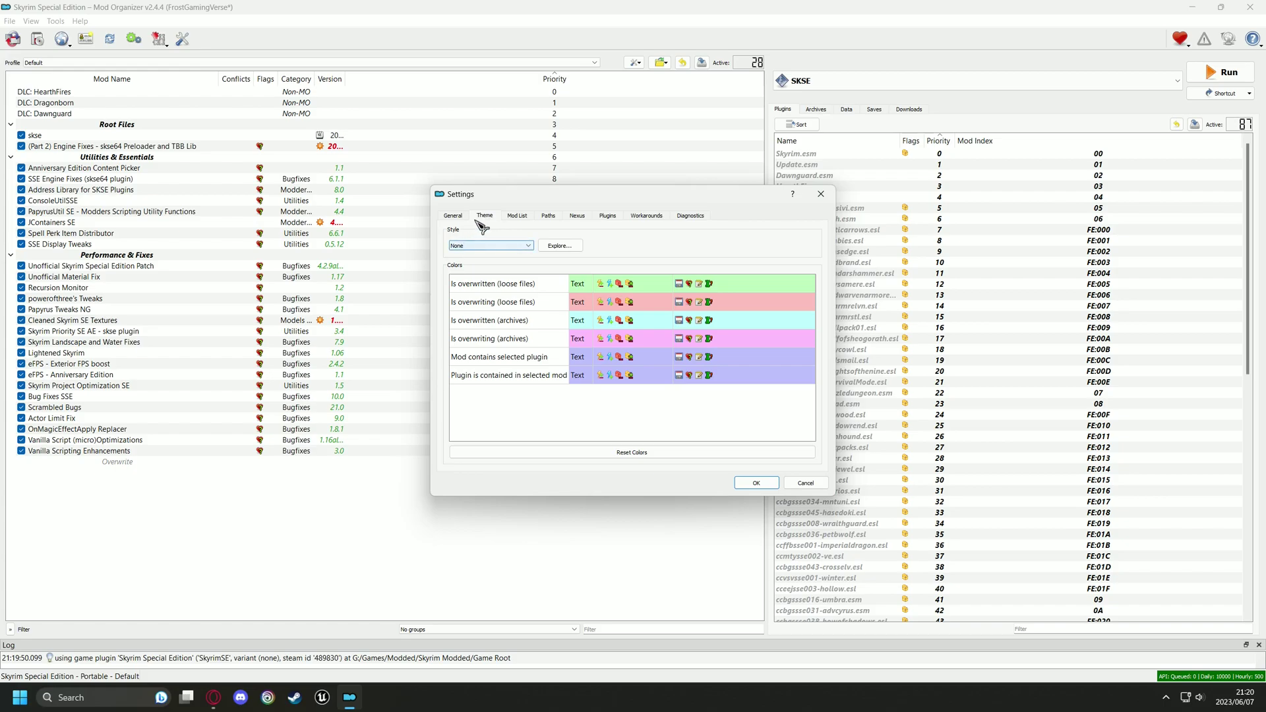
click(462, 249)
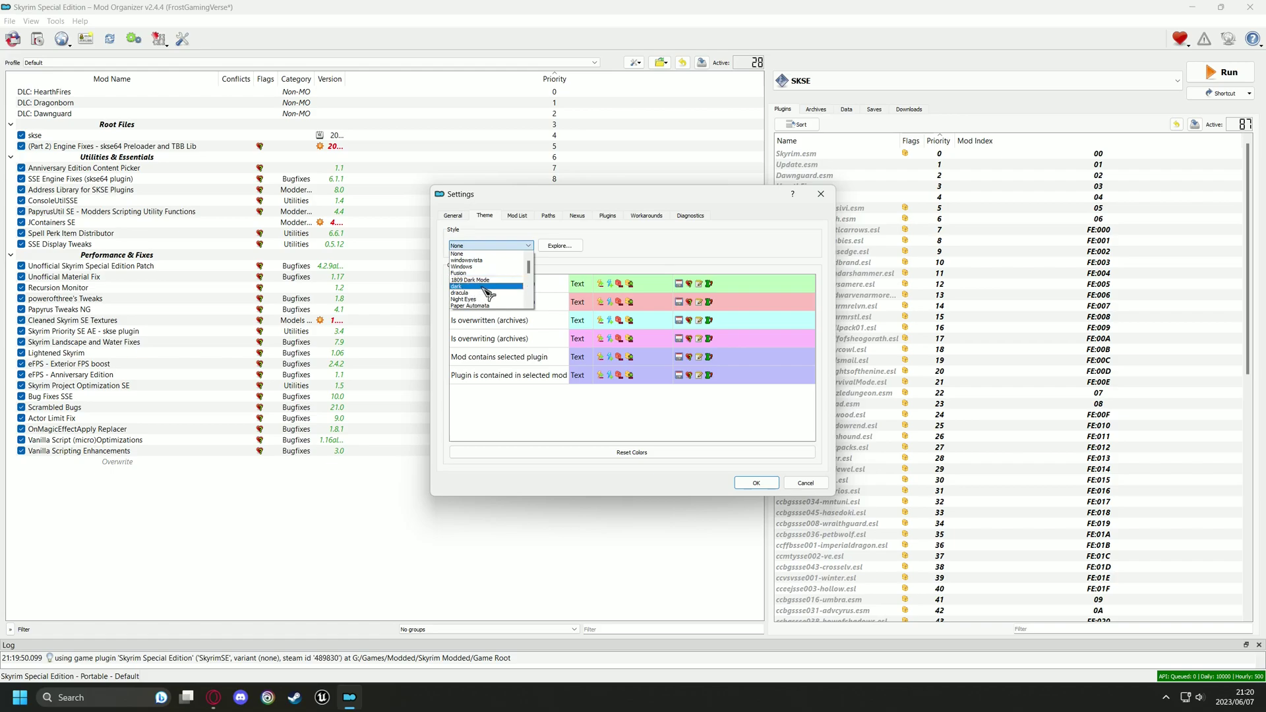
click(485, 299)
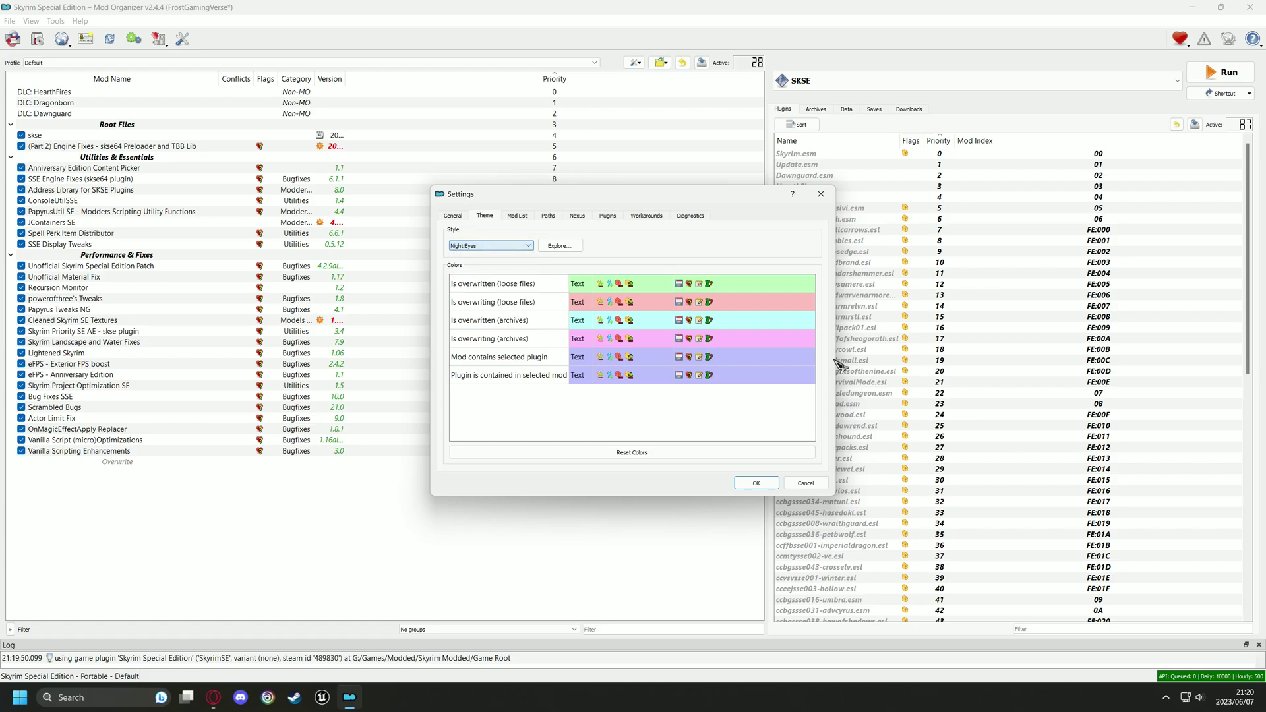
click(756, 483)
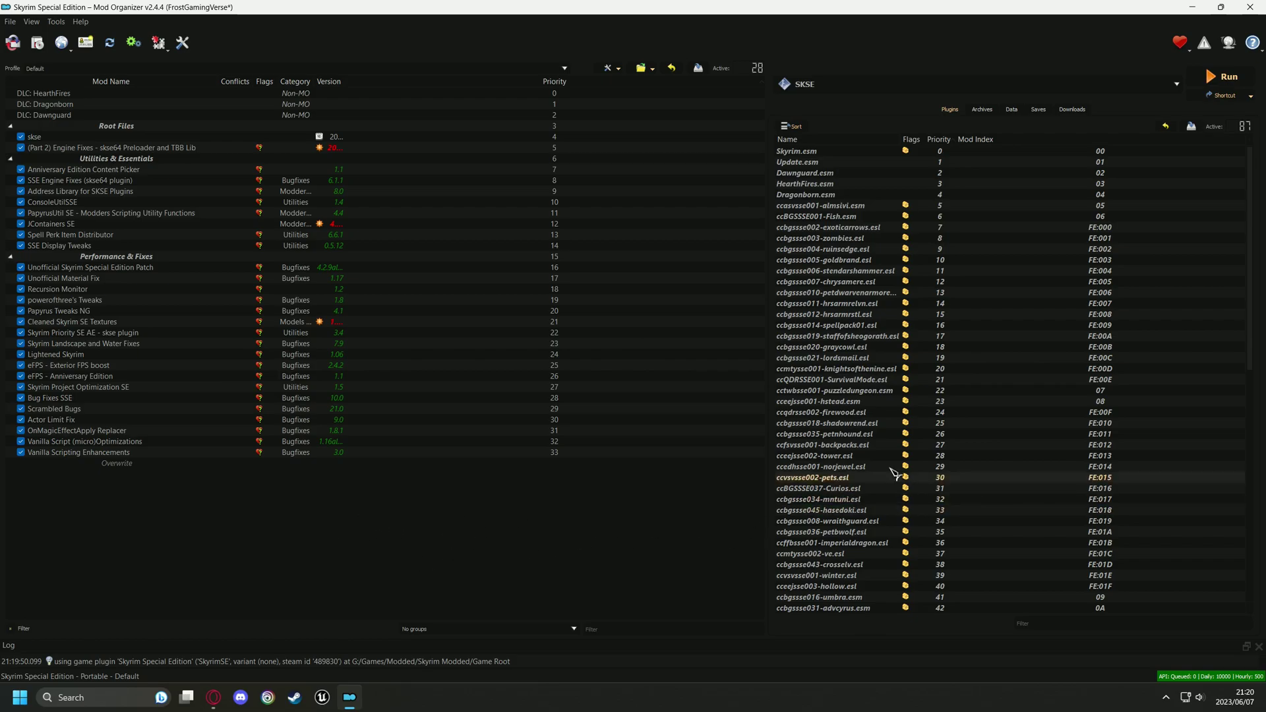
click(1073, 110)
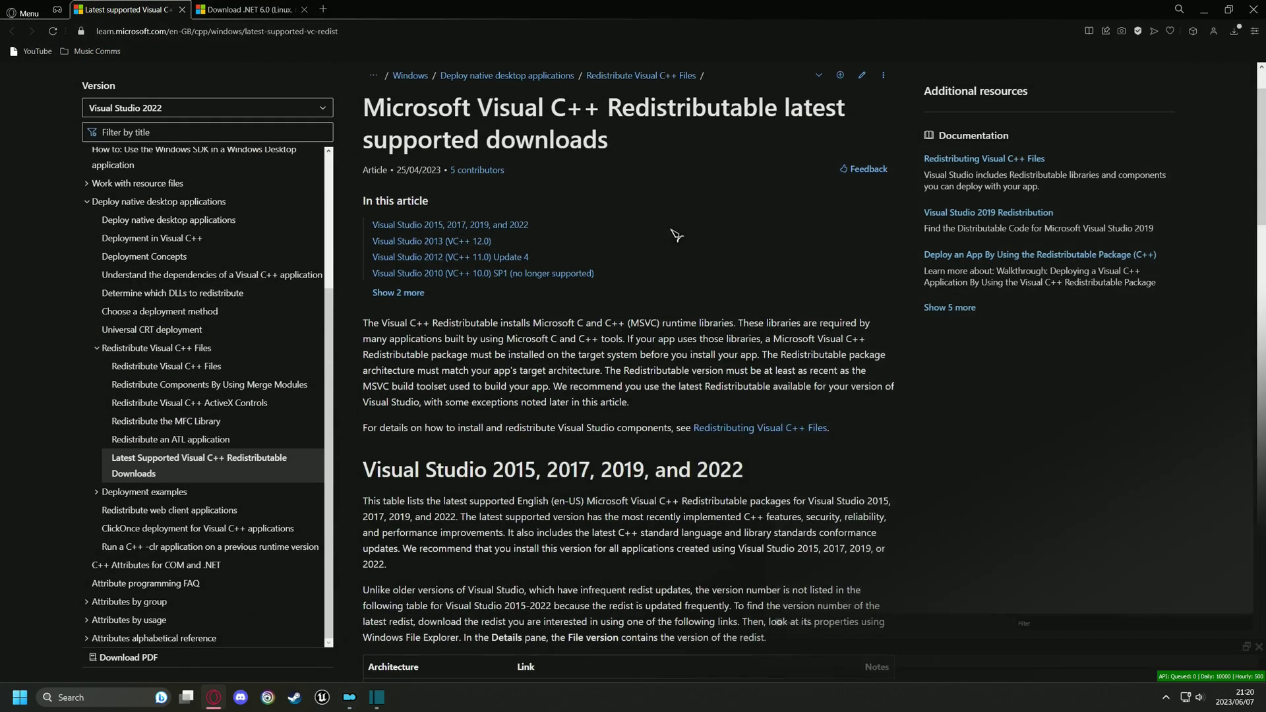
Step: Examine the Visual C++ Redistributable and .NET 6.0 download pages in the browser, and the matching installers on the desktop
scroll(668, 227, down, 6)
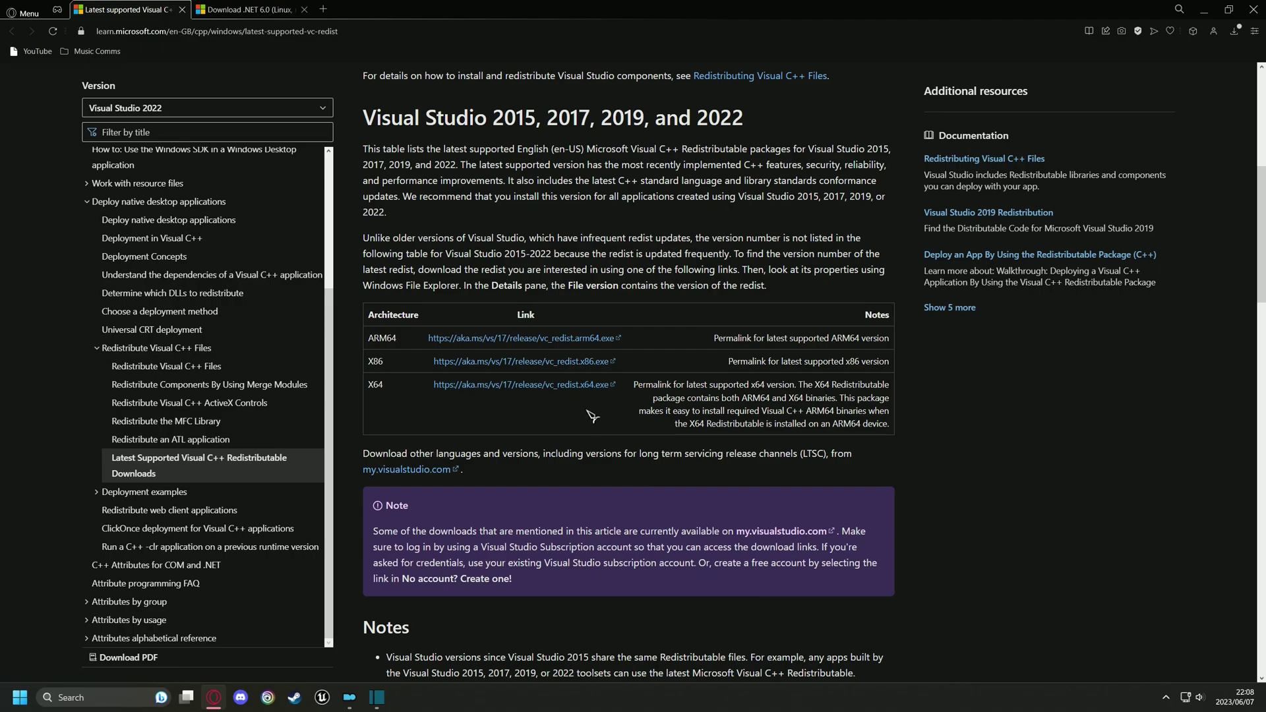
key(ctrl+Tab)
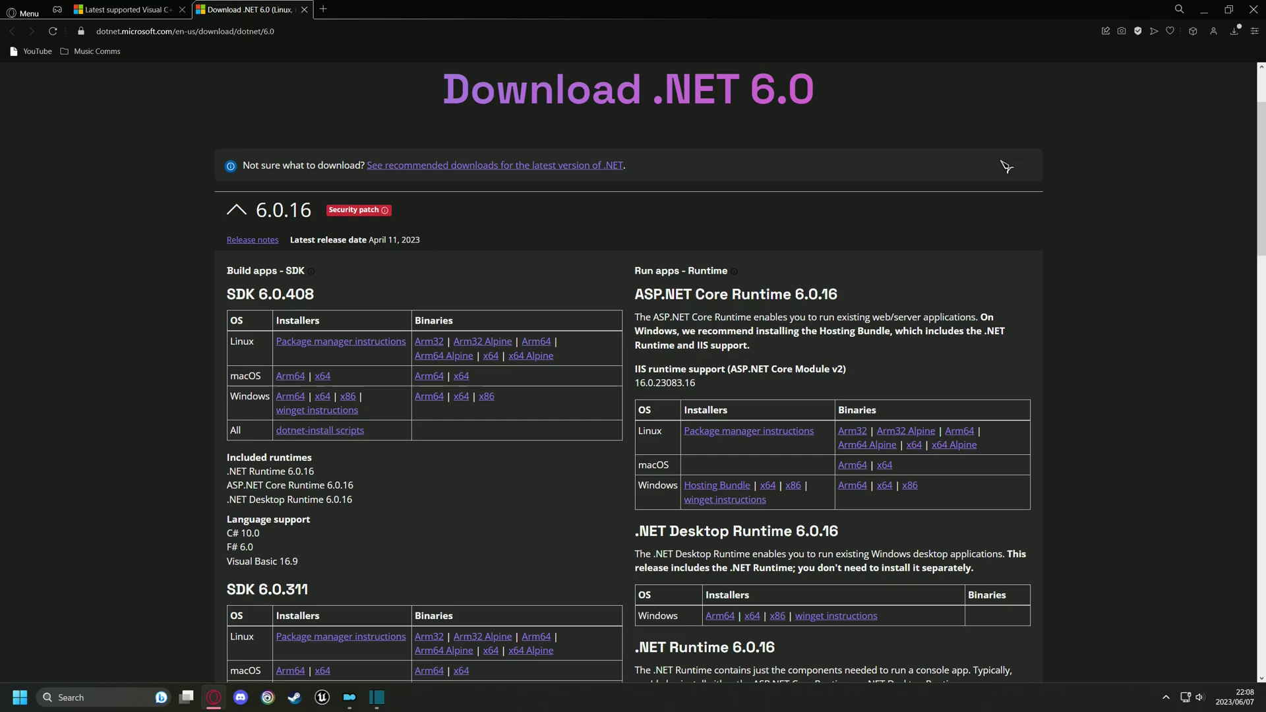
scroll(1006, 166, down, 6)
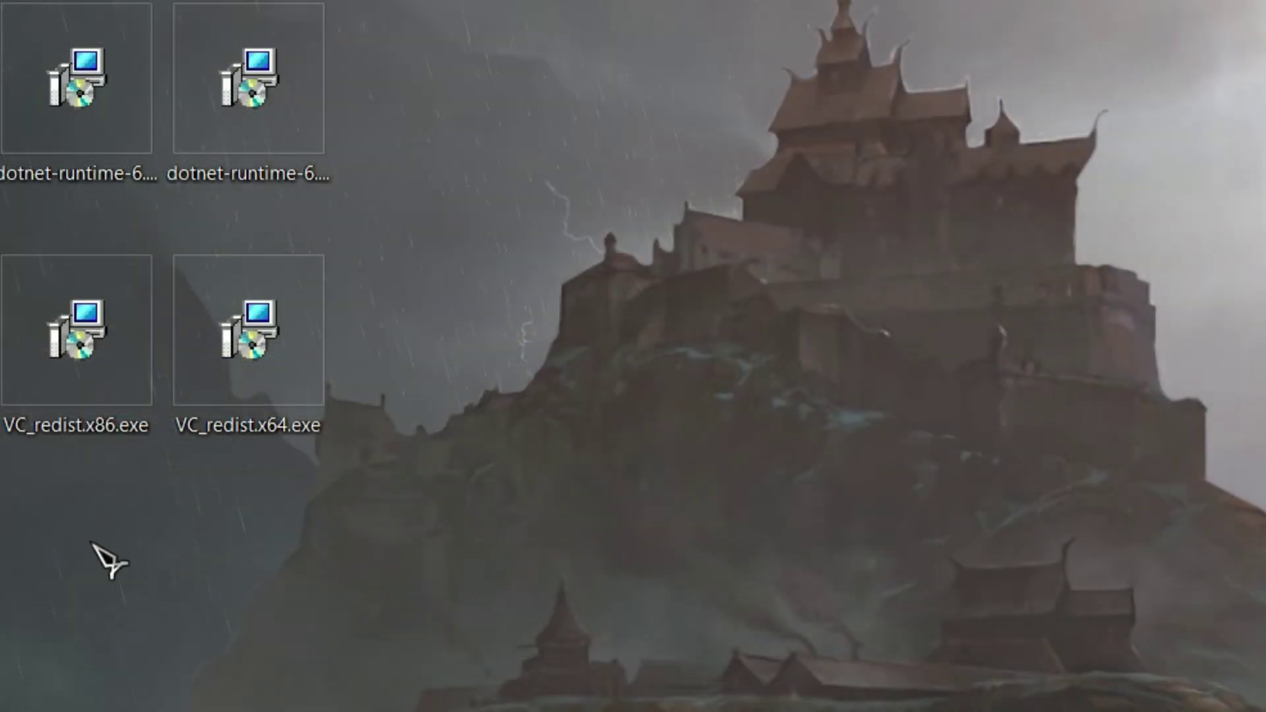
mouse_move(41, 388)
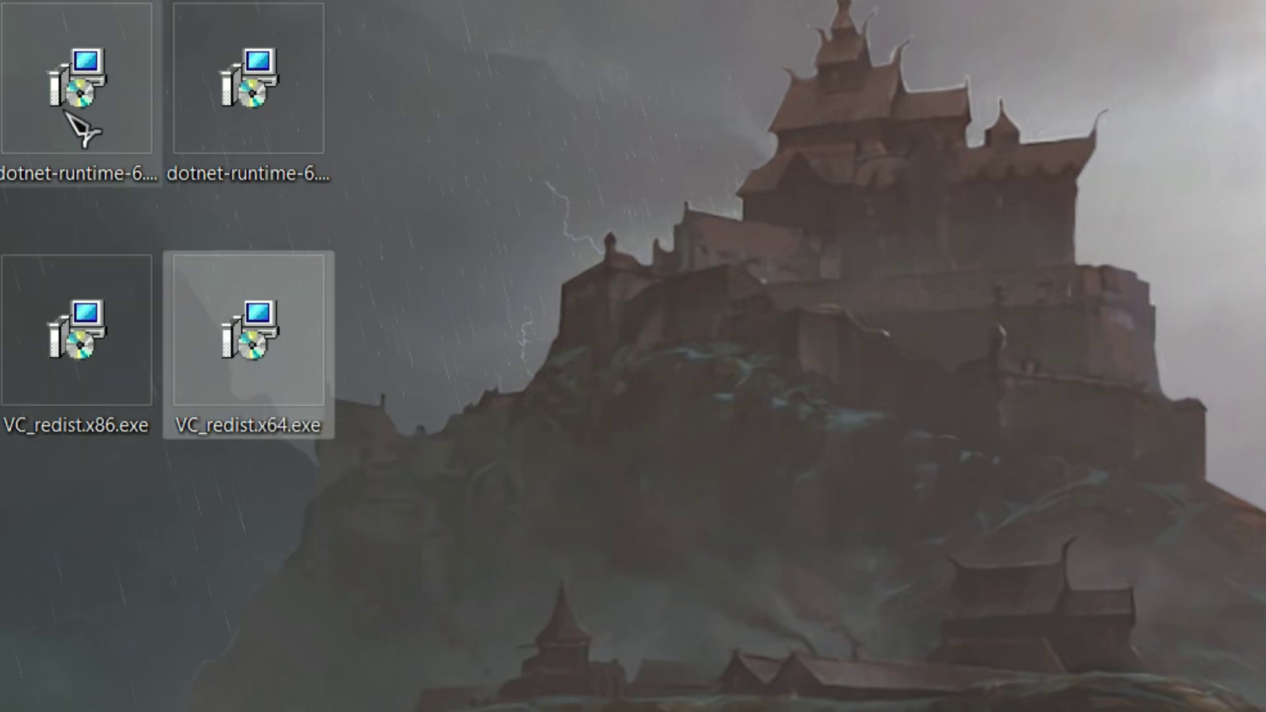
click(288, 92)
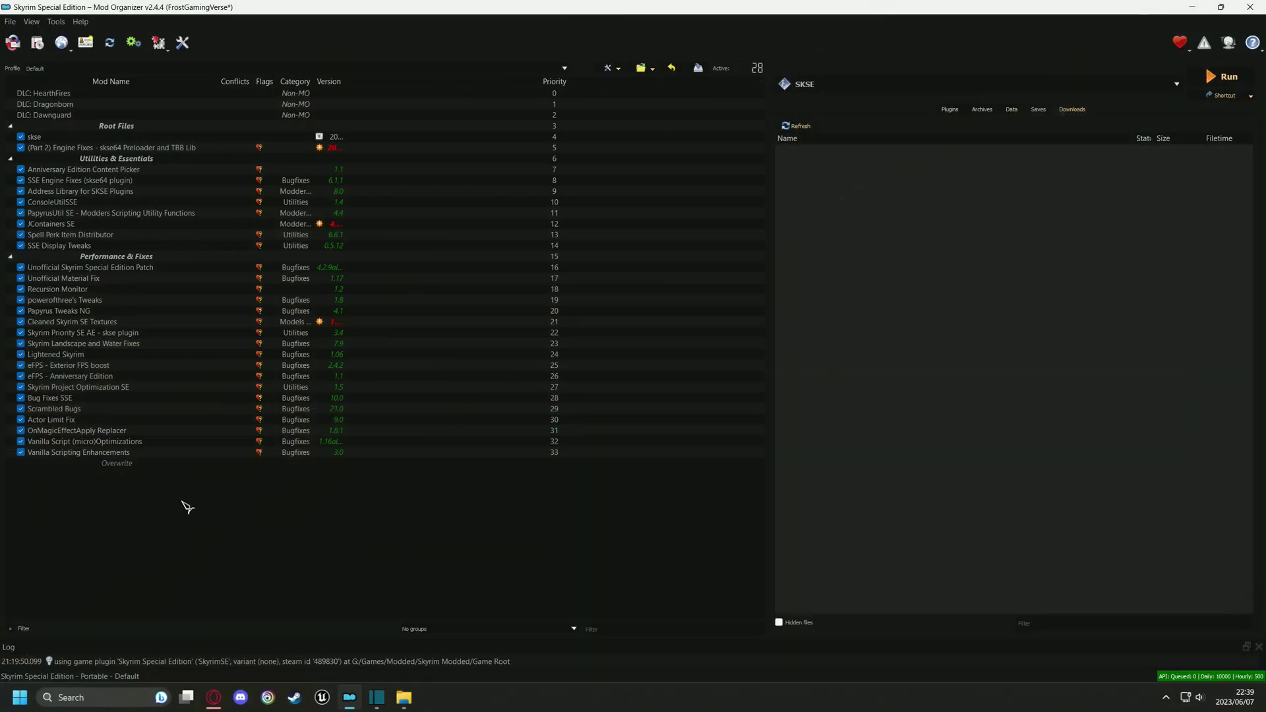
Step: Create a separator named "Tools & Frameworks" at the end of the Mod Organizer mod list
right_click(110, 482)
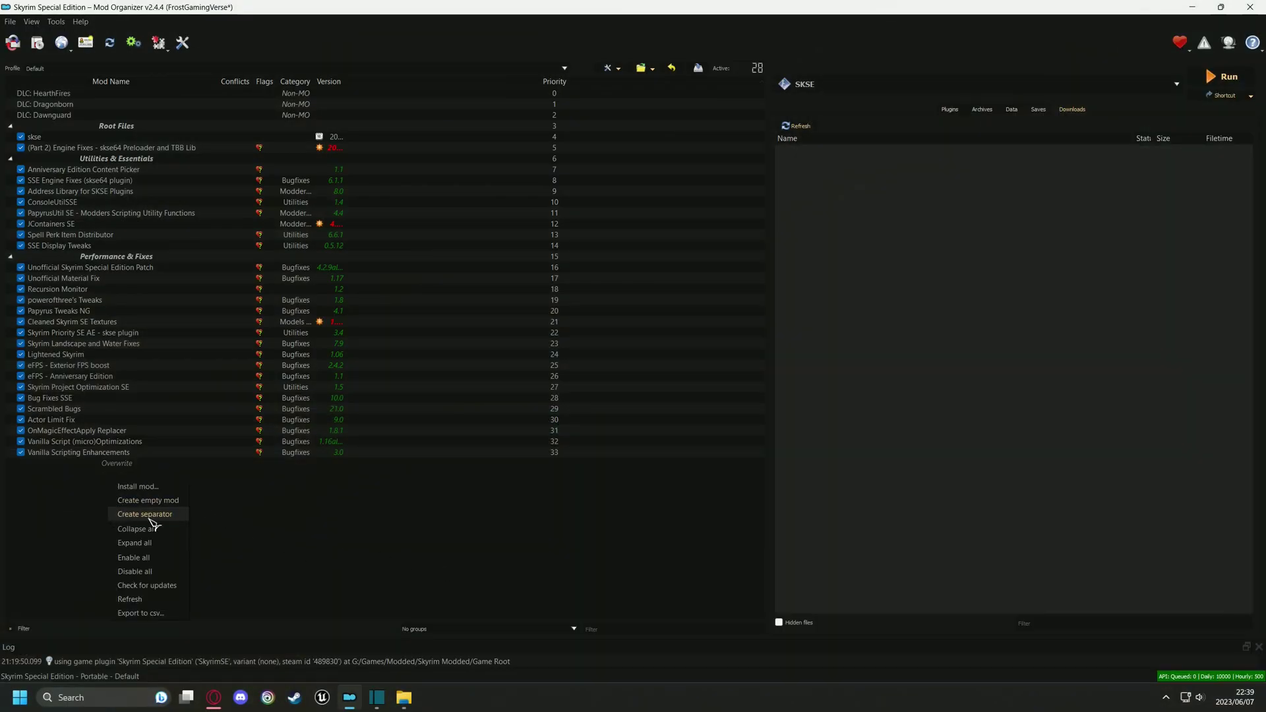
click(146, 515)
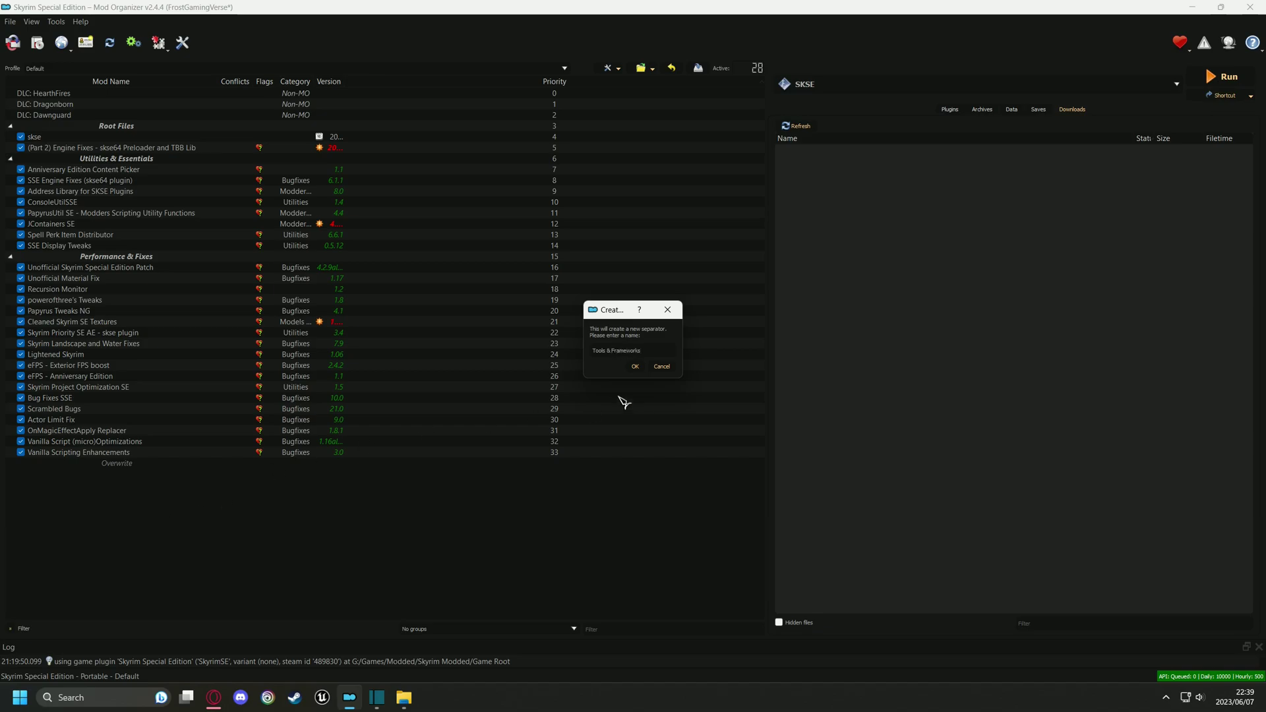
click(636, 366)
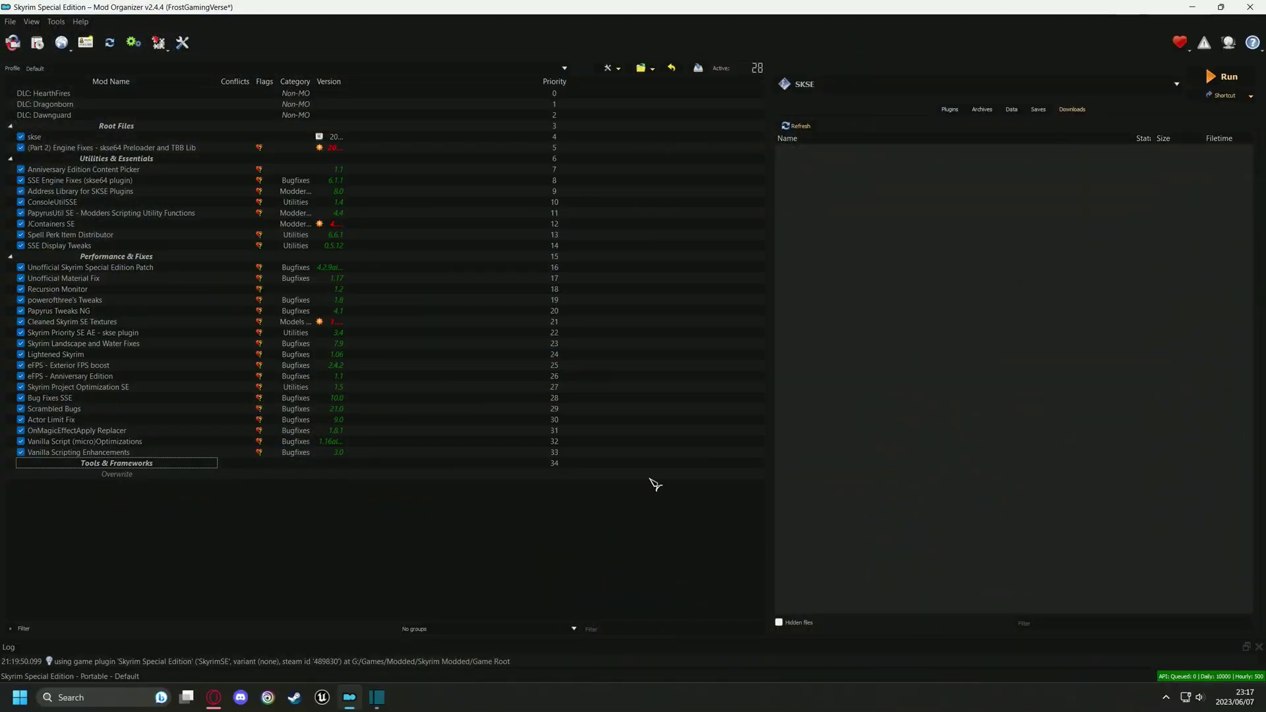
Step: Open the MO2 install folder in a maximized window and create a folder named Tools there
click(645, 70)
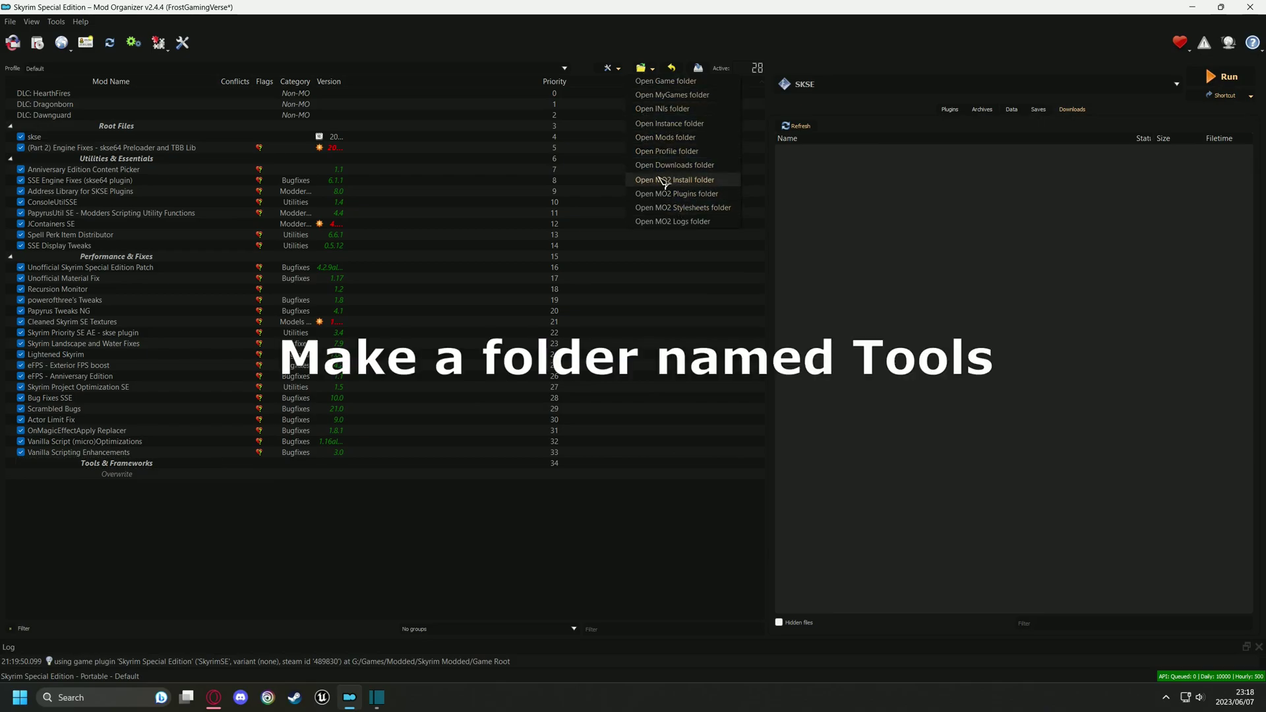
click(686, 182)
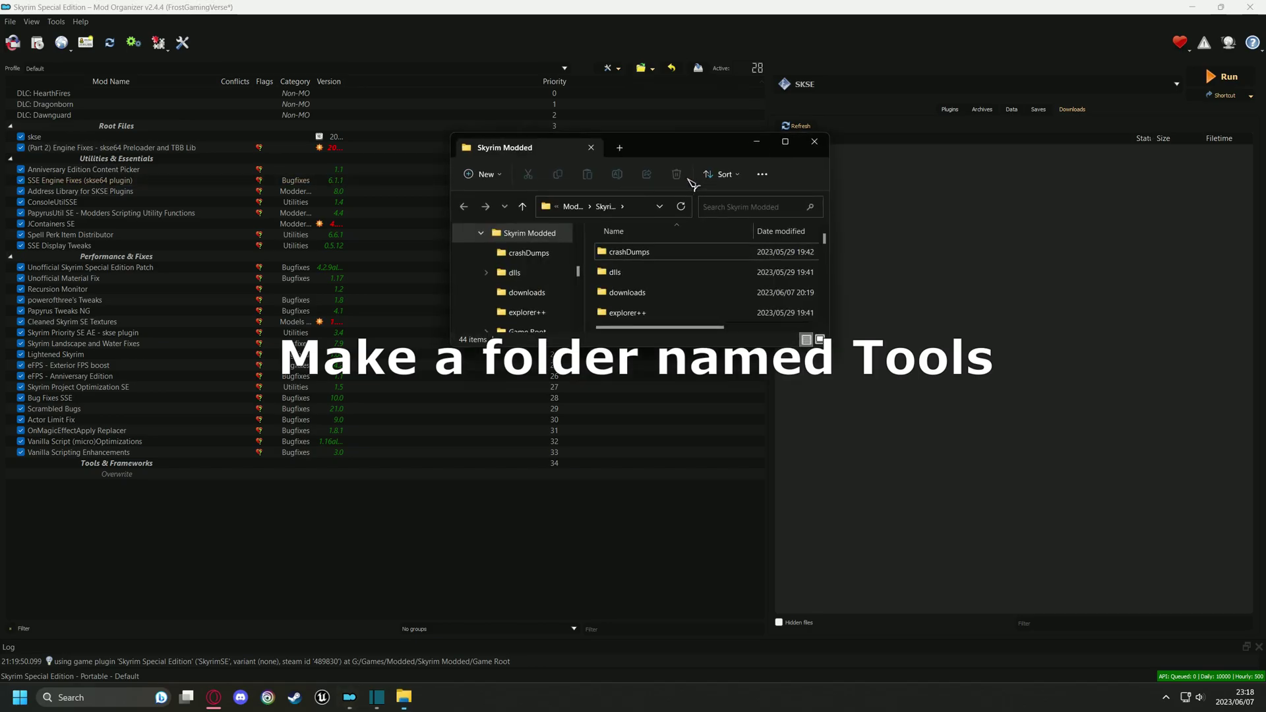
click(786, 142)
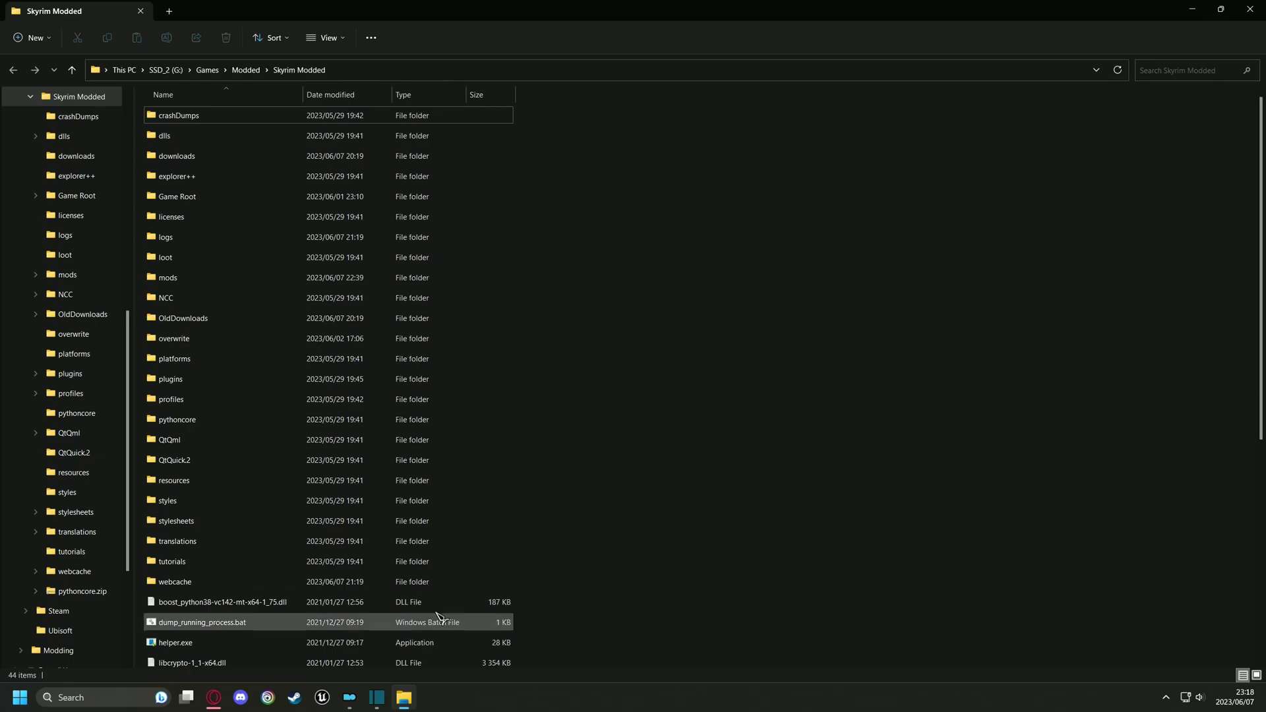
right_click(557, 463)
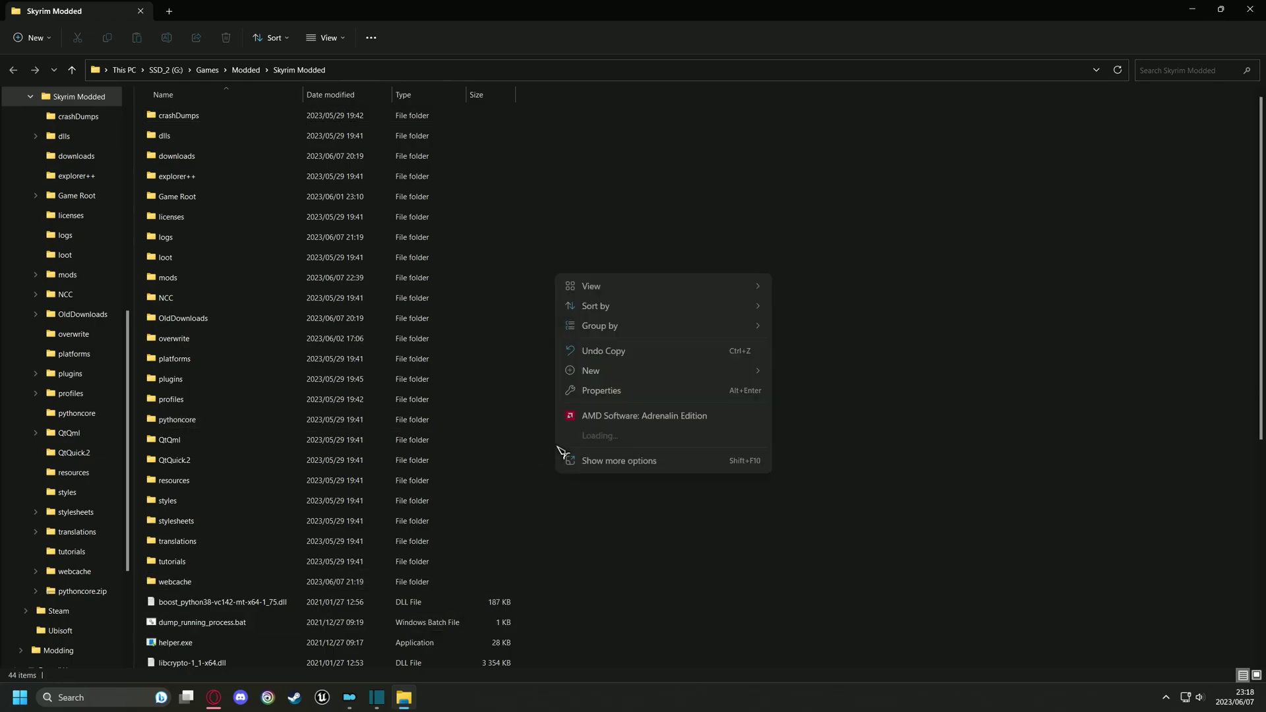
mouse_move(607, 377)
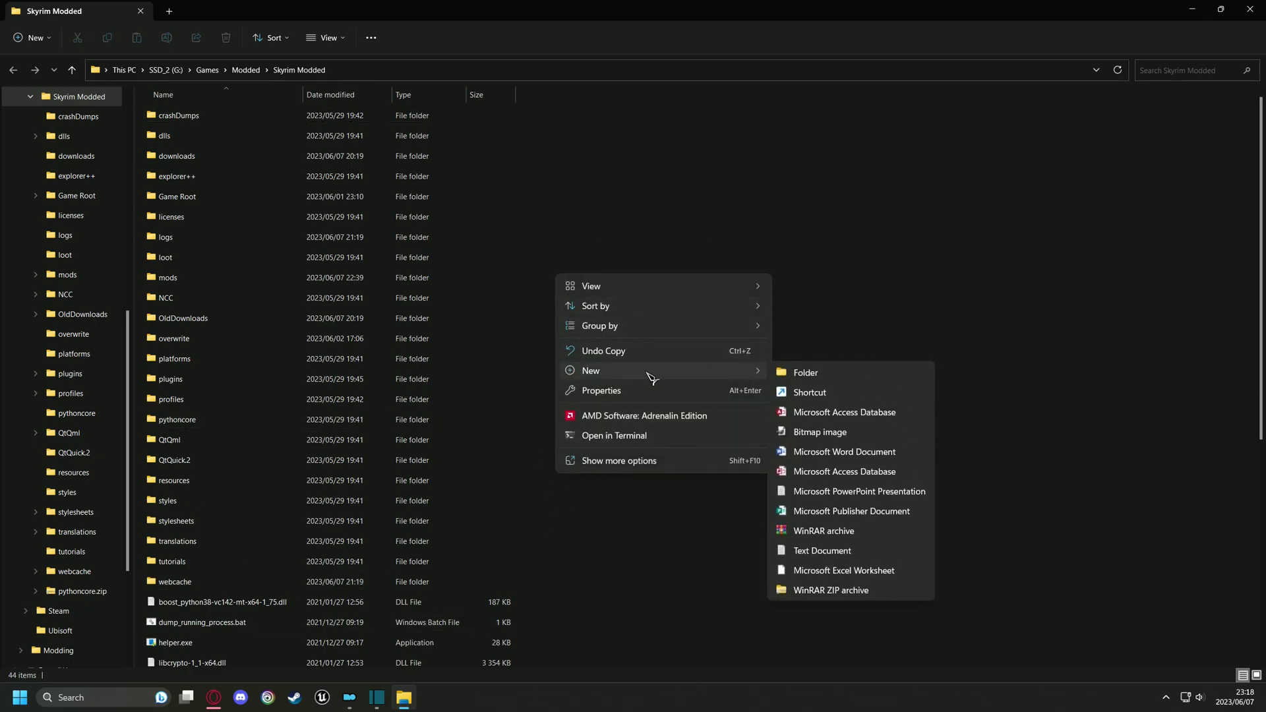
click(832, 376)
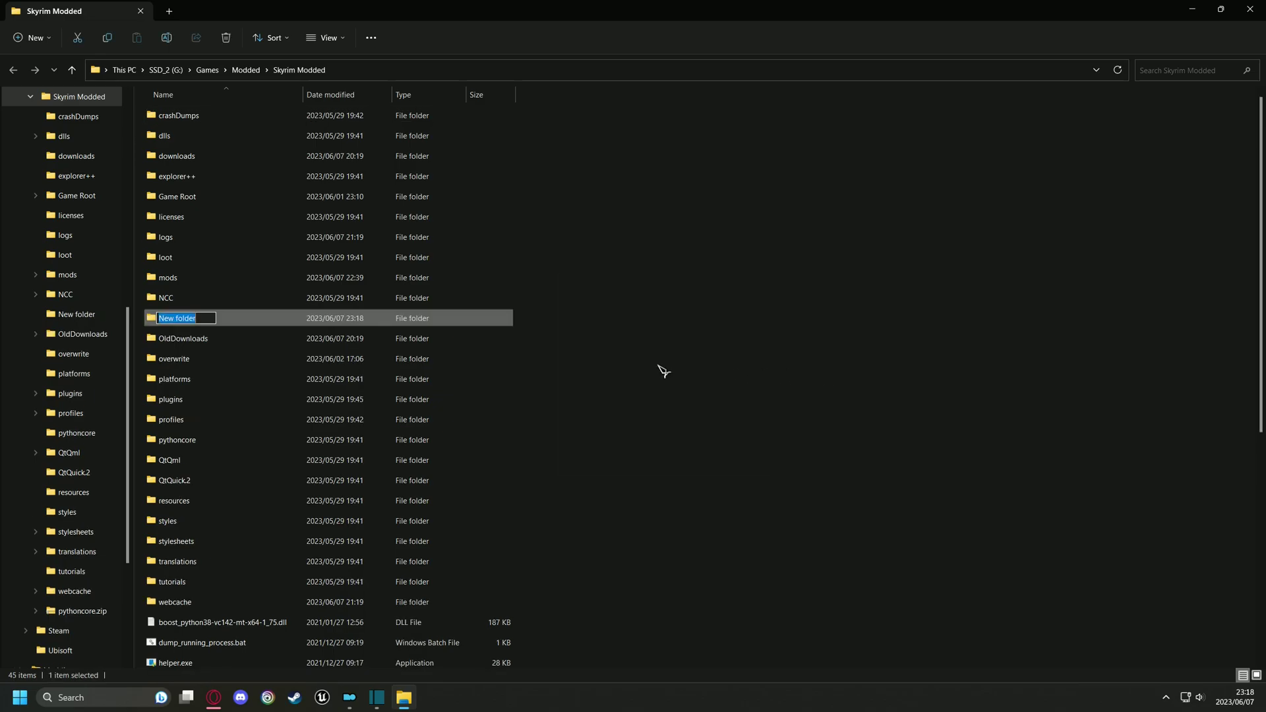
text(To)
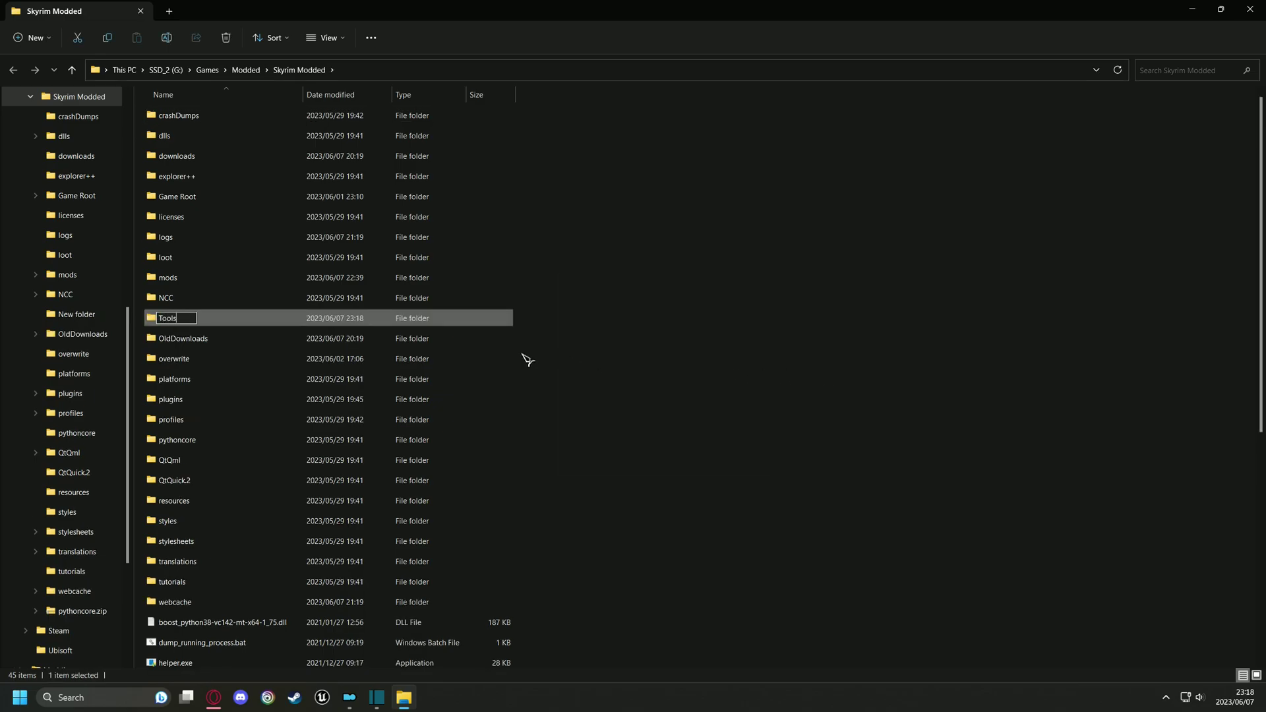
text(ols)
key(Return)
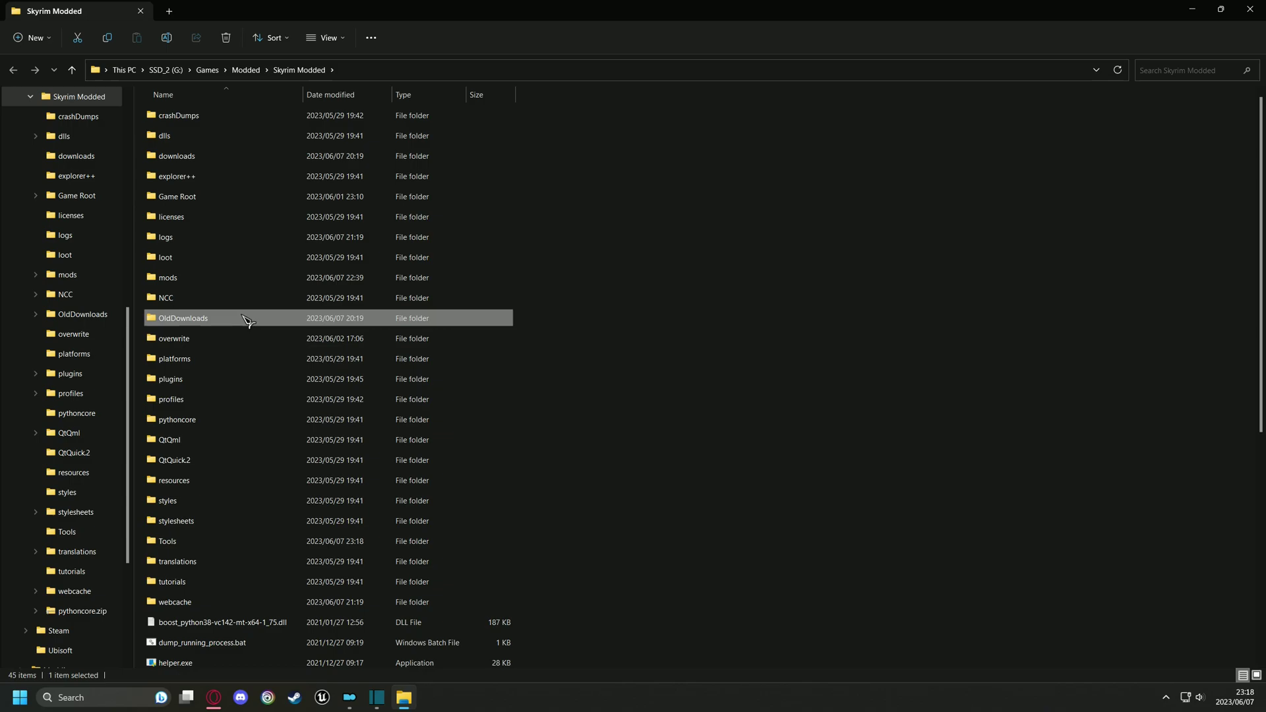
Step: Open the Tools folder, copy its full path, and minimize the File Explorer window
double_click(175, 542)
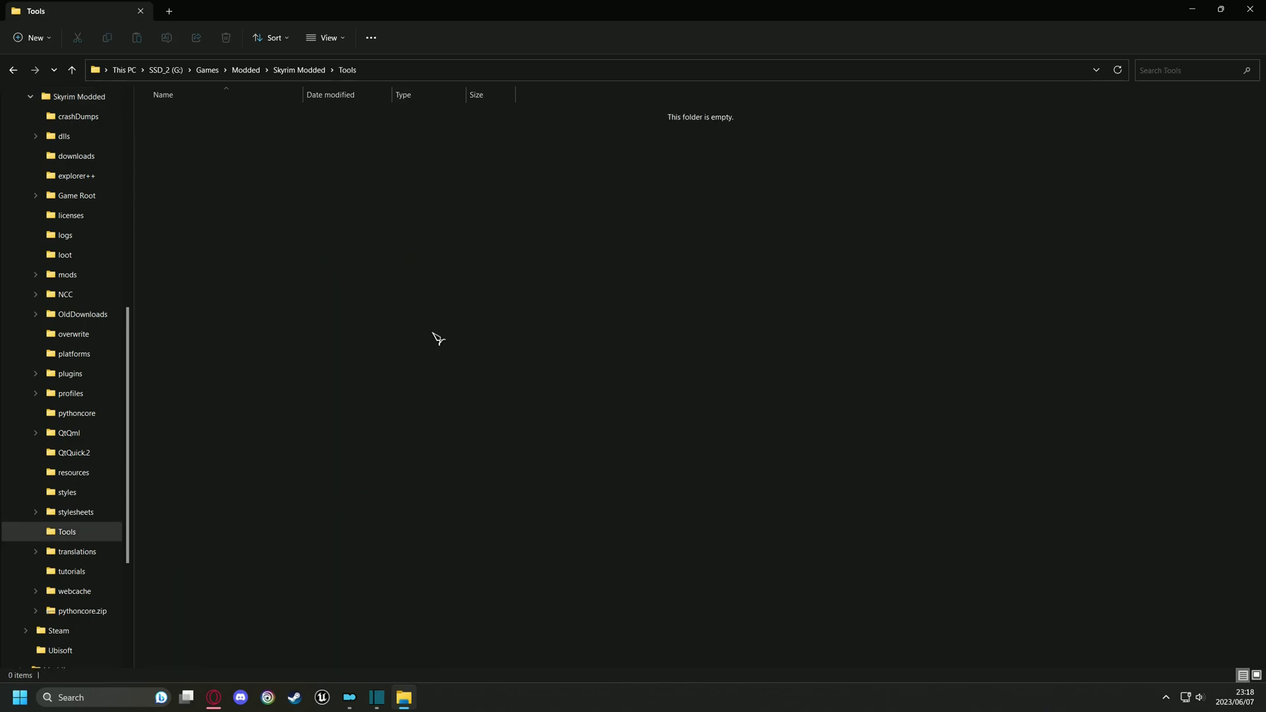
click(417, 74)
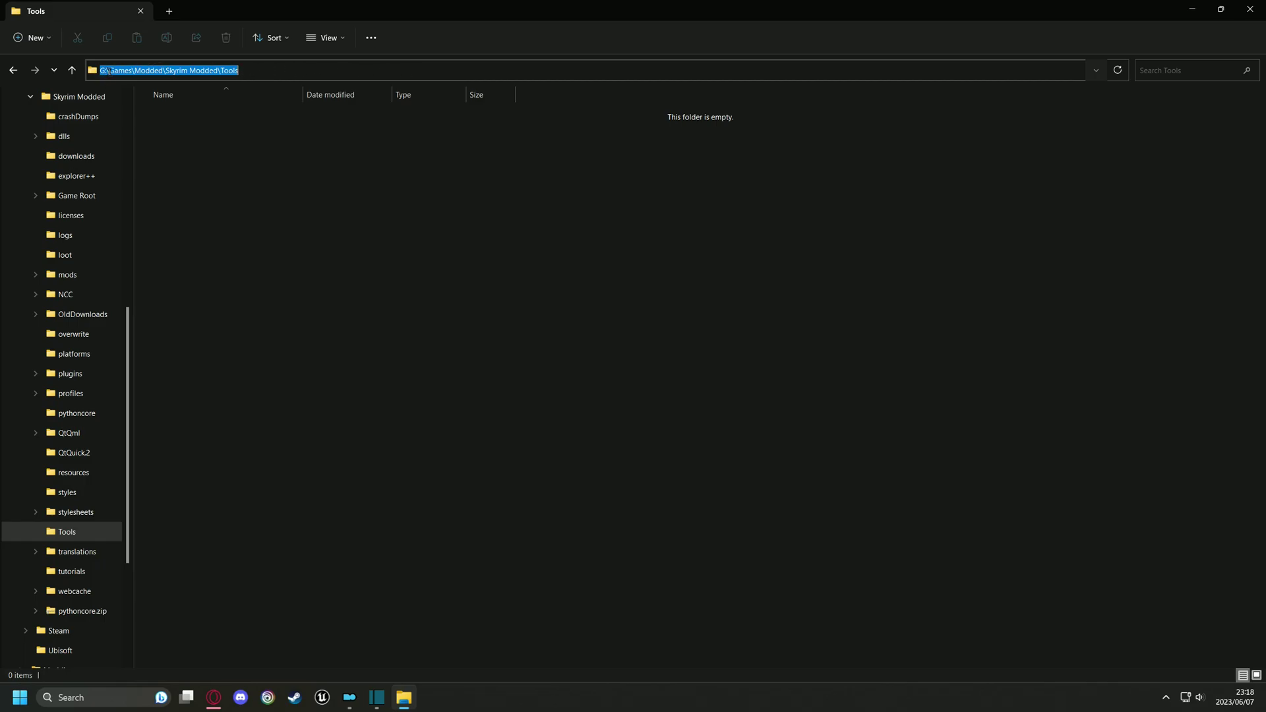
right_click(203, 70)
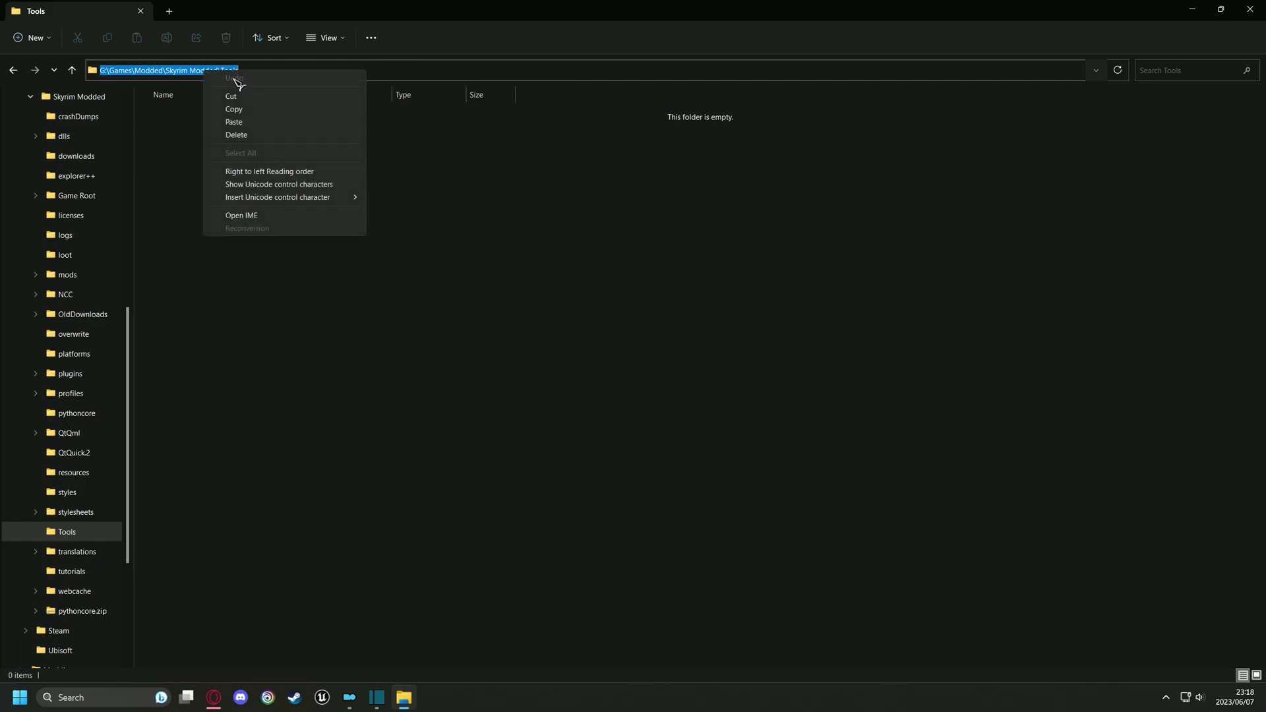
click(264, 110)
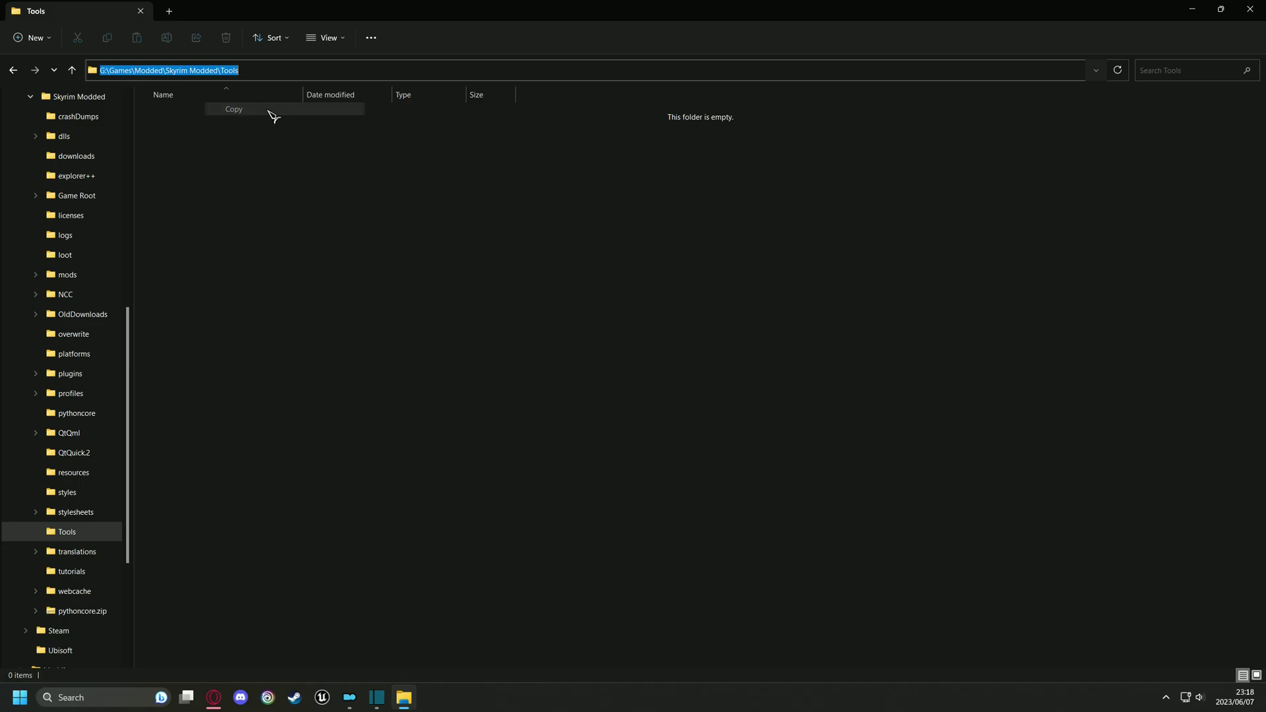
click(1194, 12)
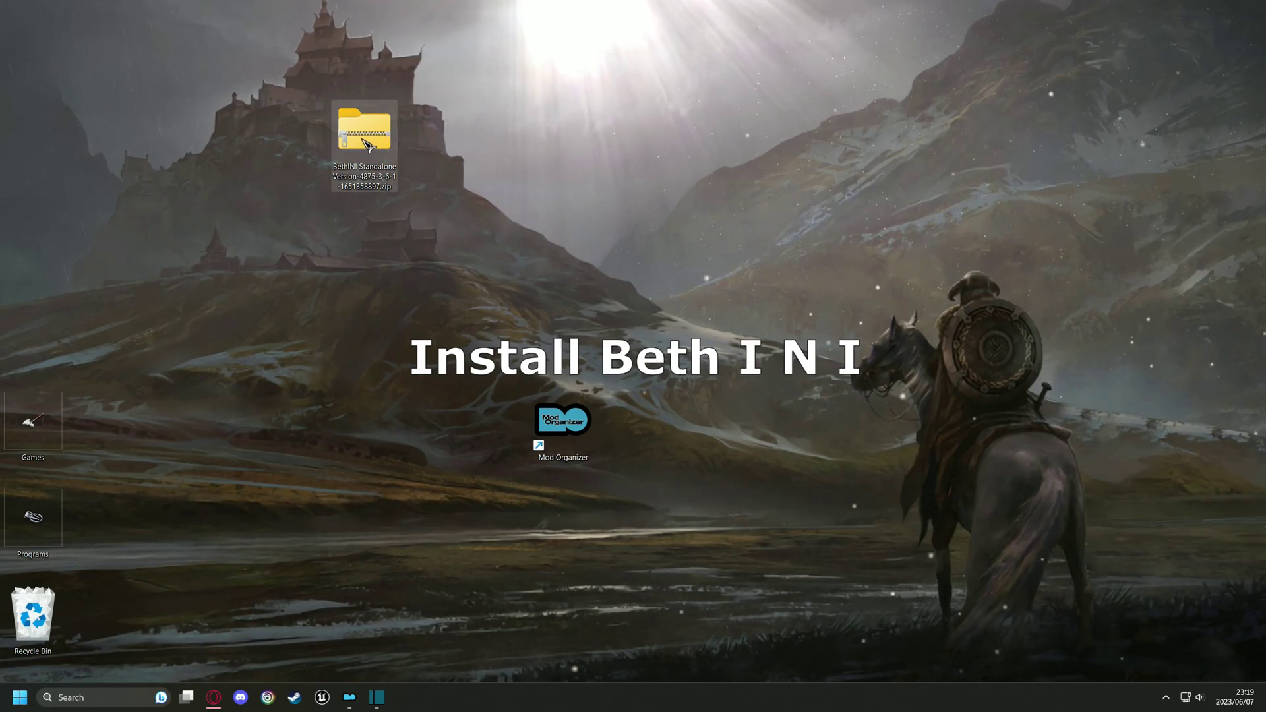
Step: Extract the BethINI Standalone zip archive on the desktop to G:\Games\Modded\Skyrim Modded\Tools
right_click(365, 141)
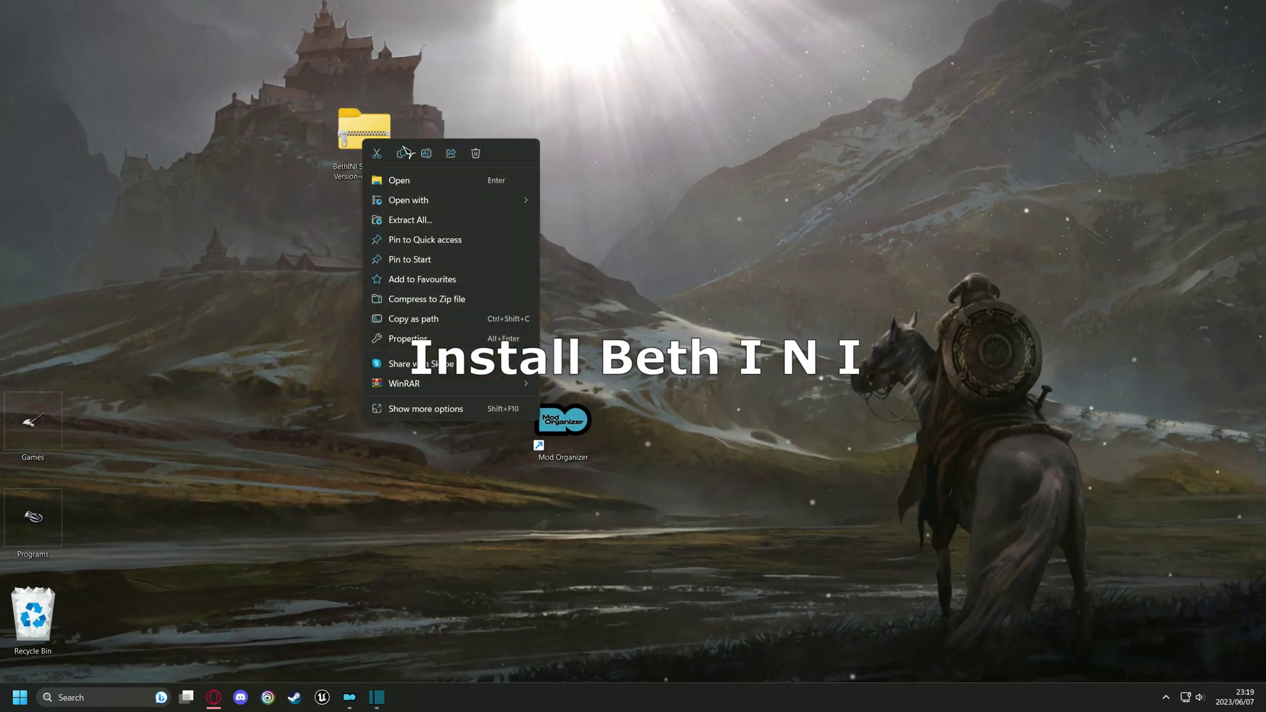
click(386, 221)
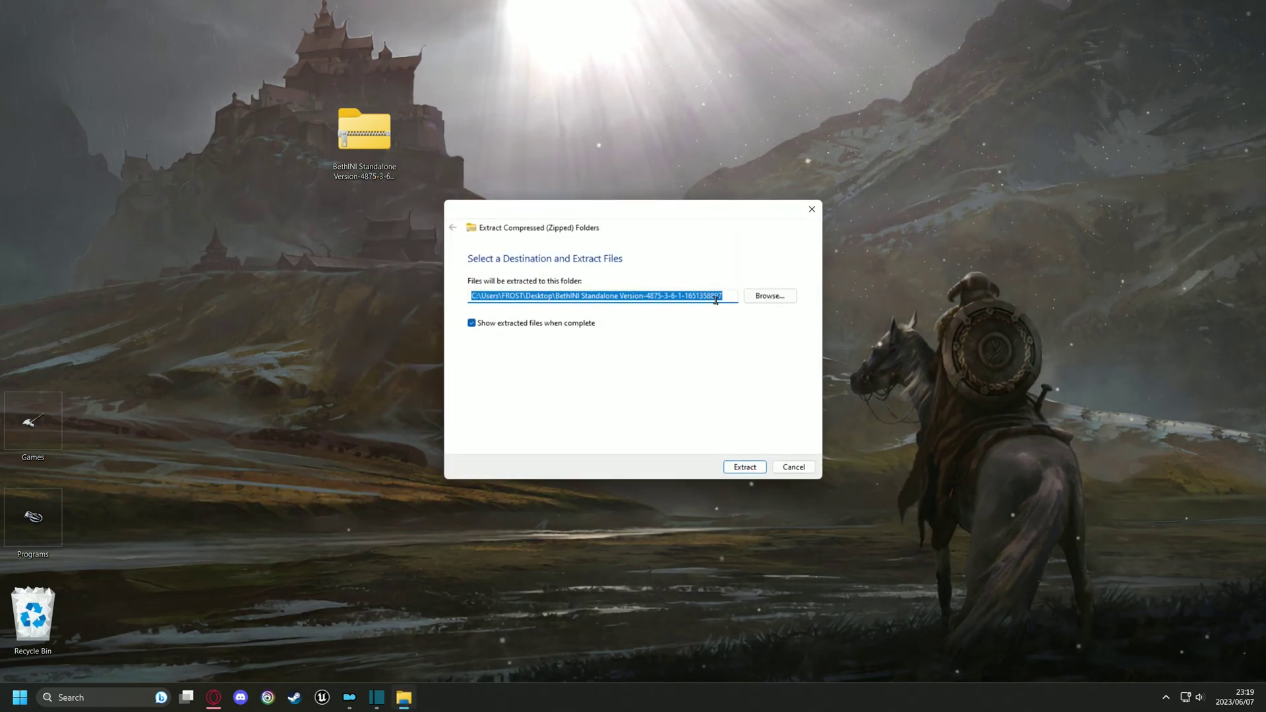
key(ctrl+v)
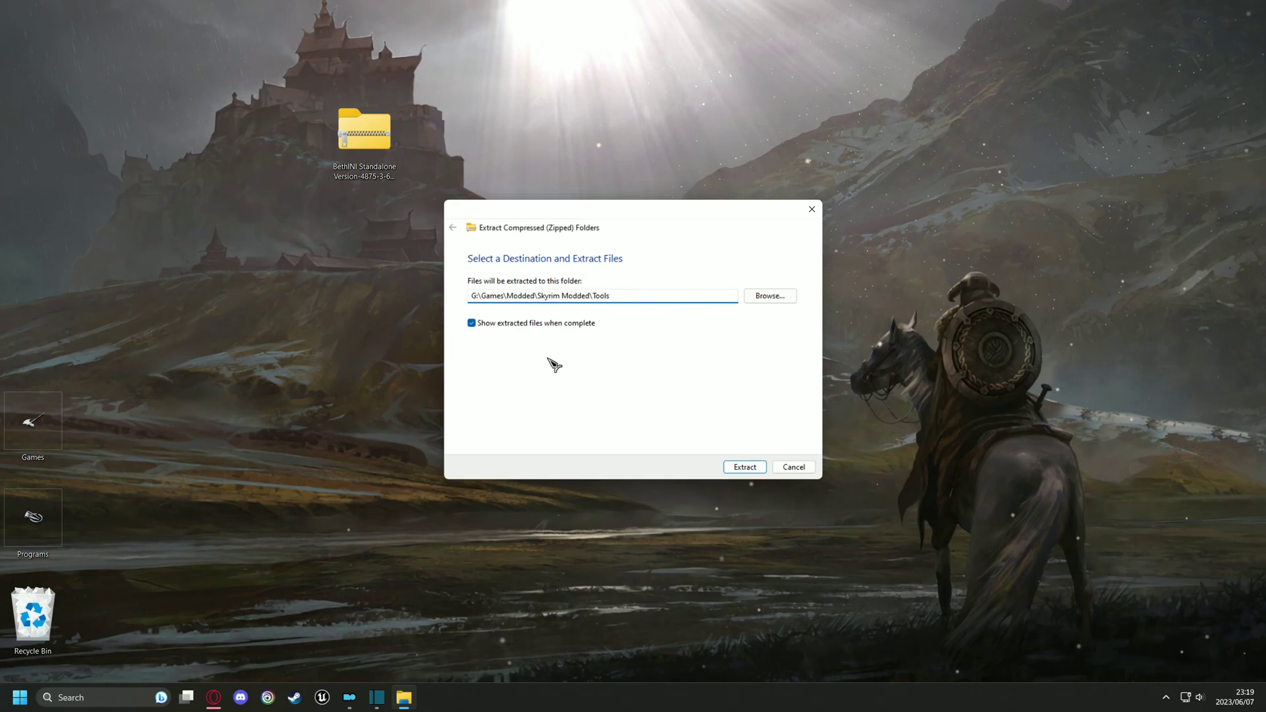
click(746, 468)
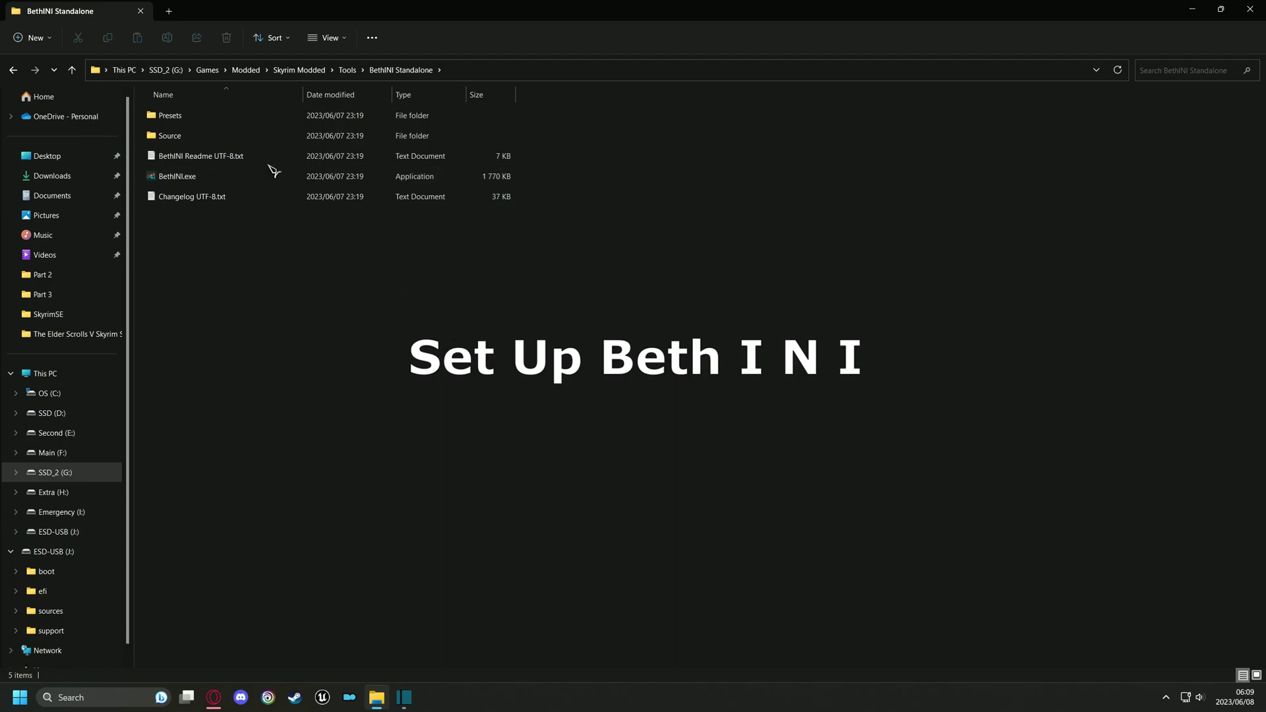
Step: Run BethINI.exe from the BethINI Standalone folder, allowing the unverified publisher, and choose Skyrim Special Edition as the game
click(186, 178)
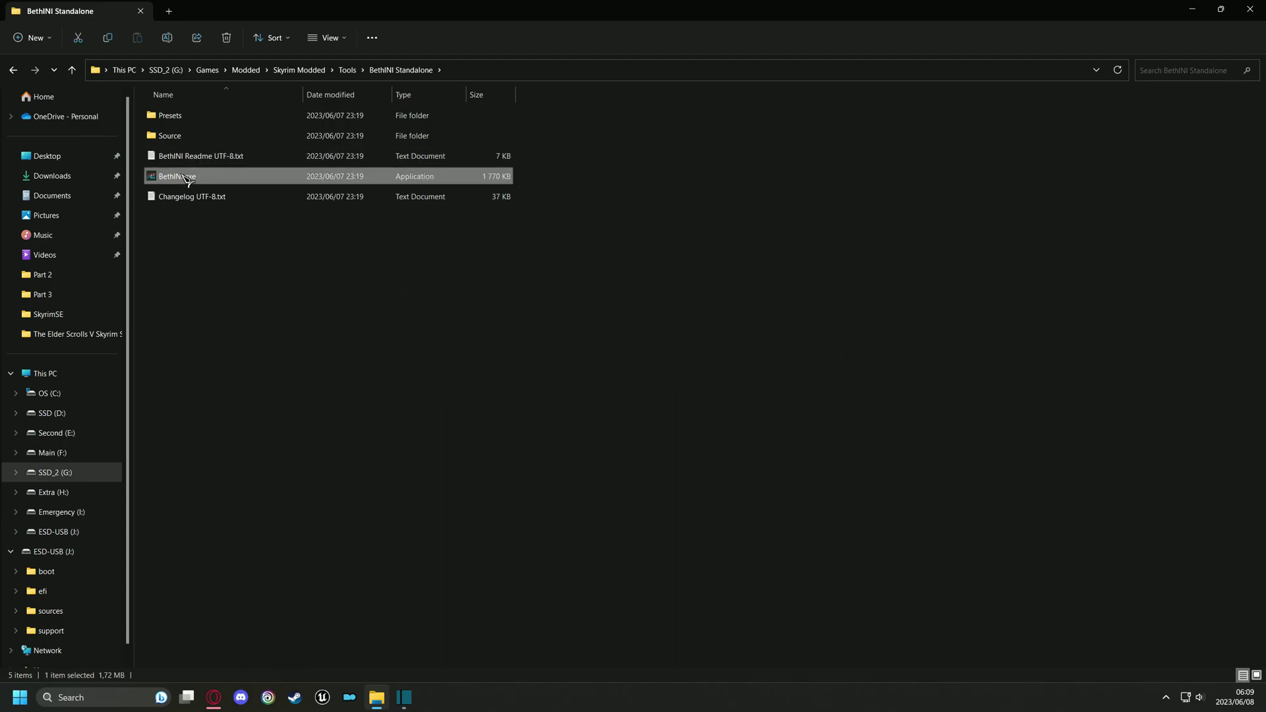
double_click(186, 178)
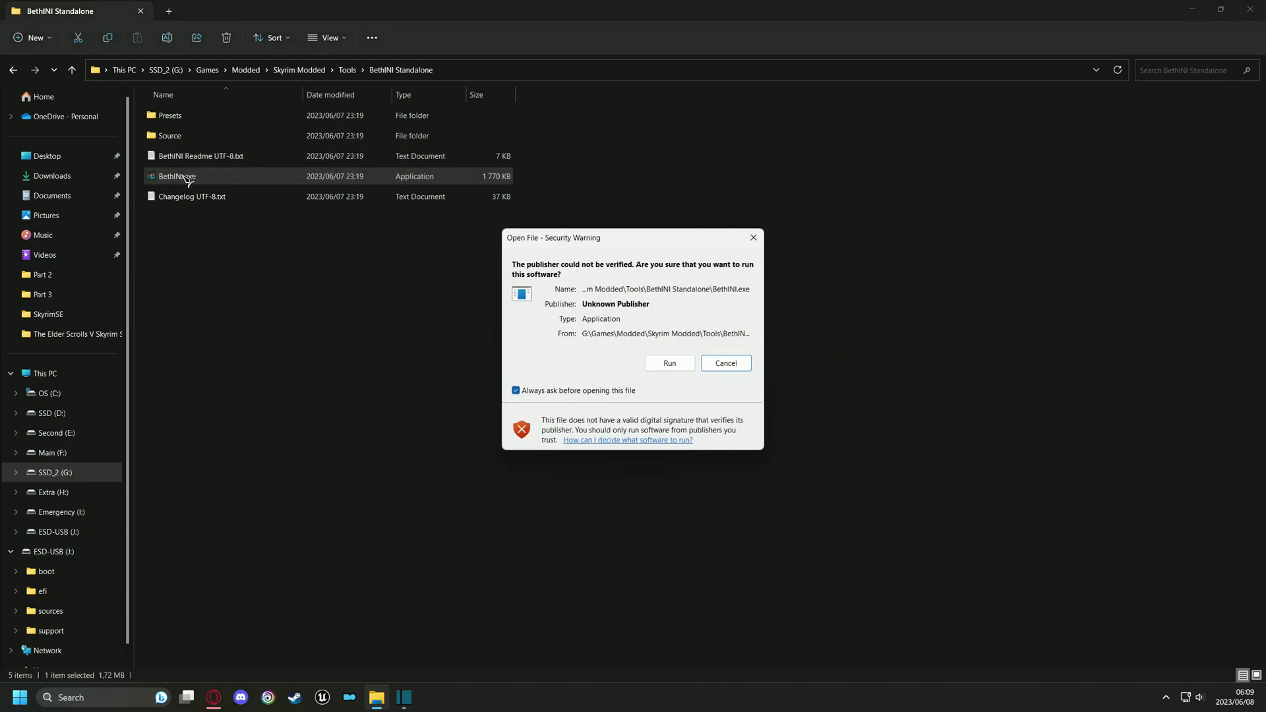
click(670, 365)
click(687, 350)
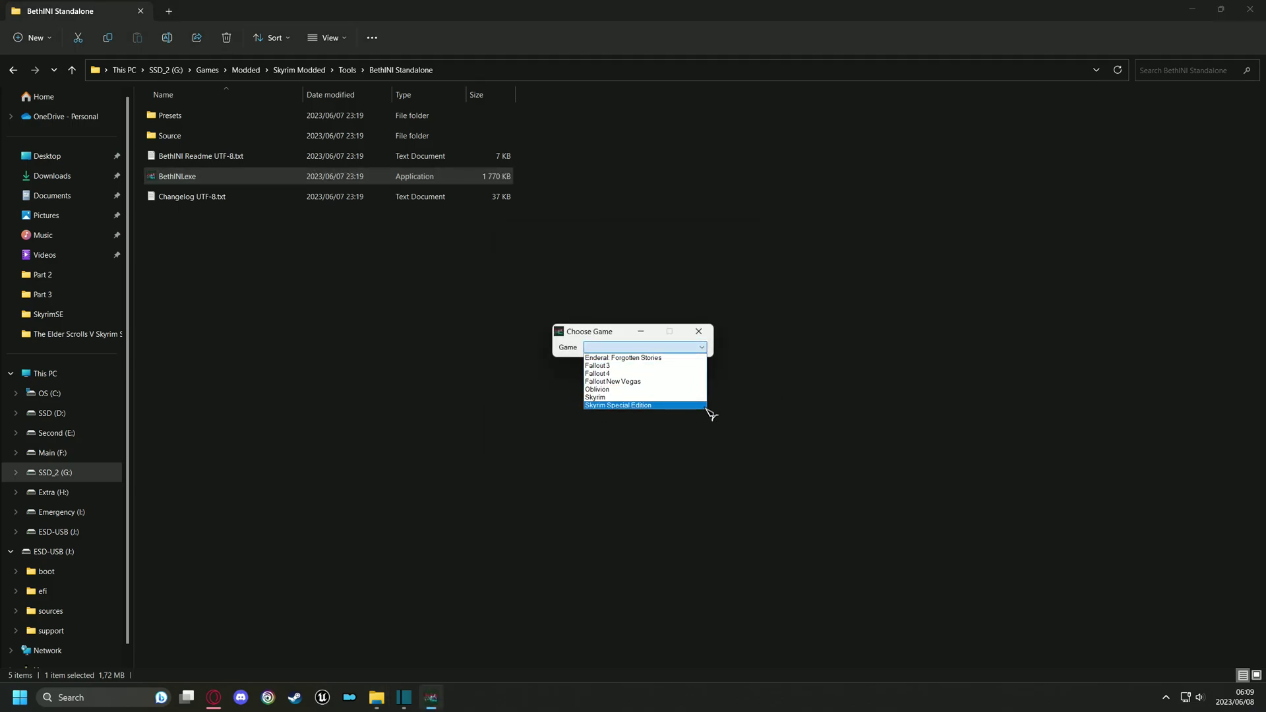
click(638, 406)
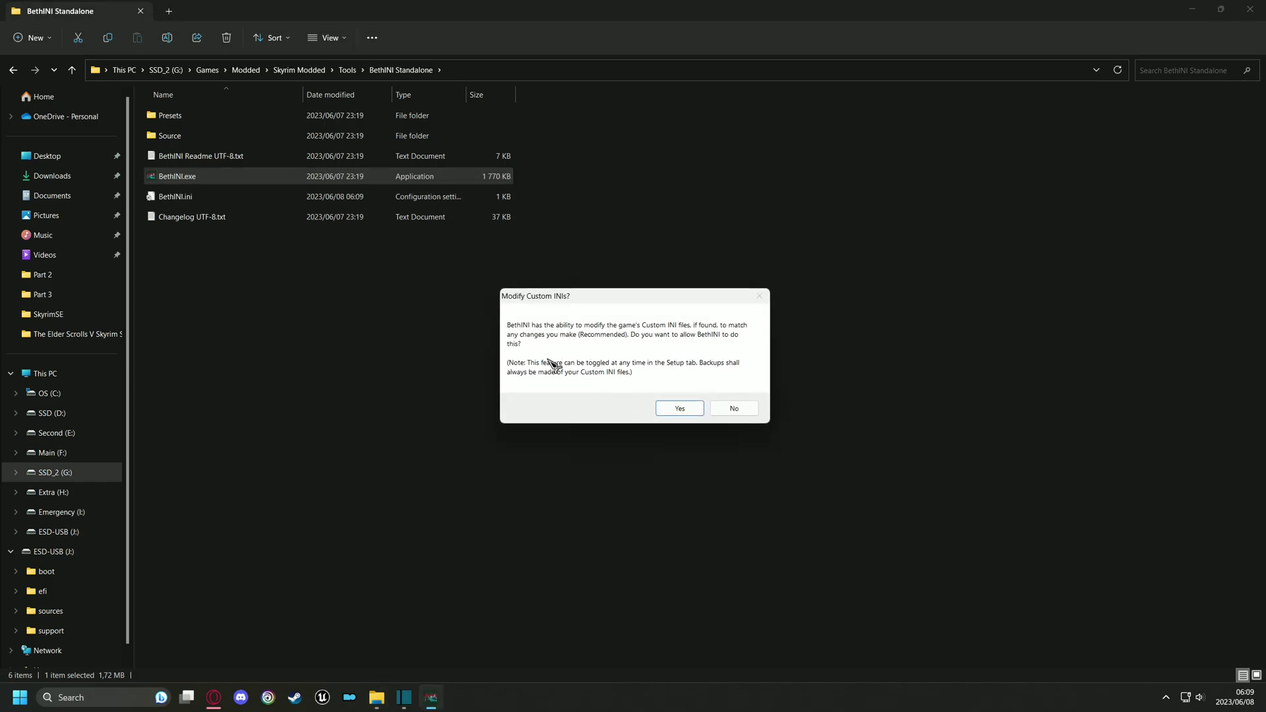
Step: Allow BethINI to modify the custom INI files, and copy the path of the game folder opened from Mod Organizer
click(680, 409)
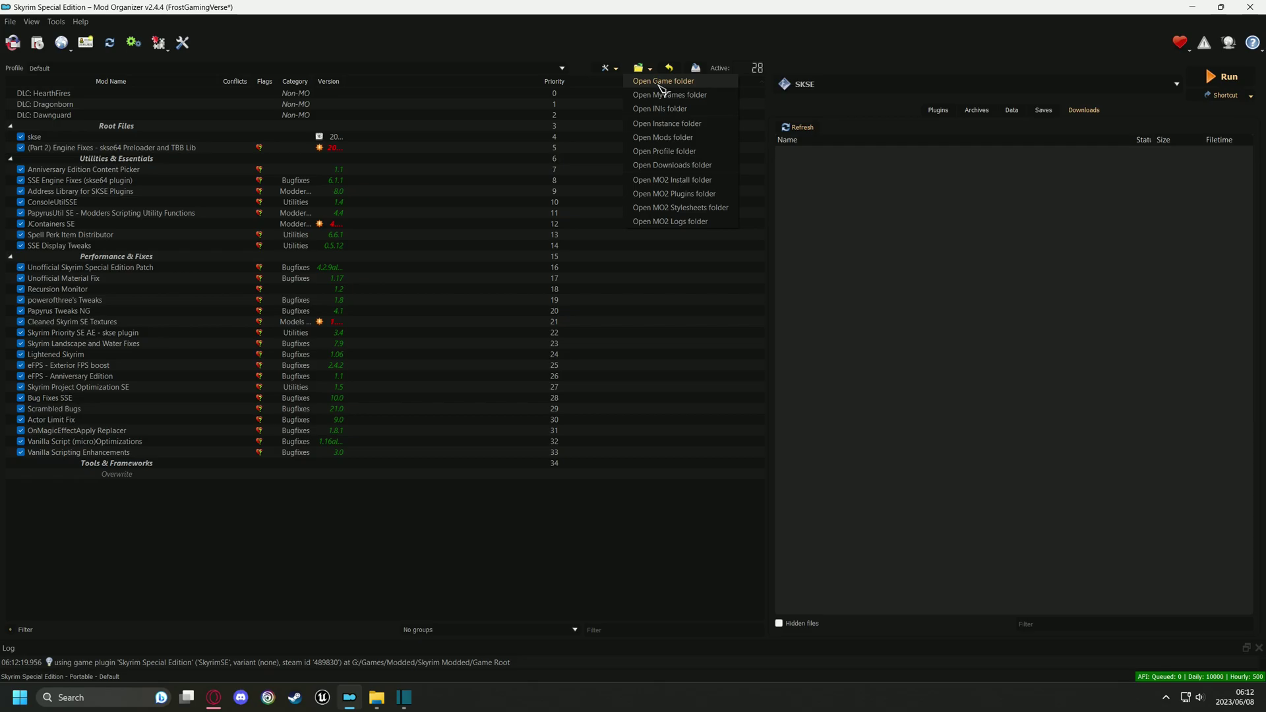
click(661, 82)
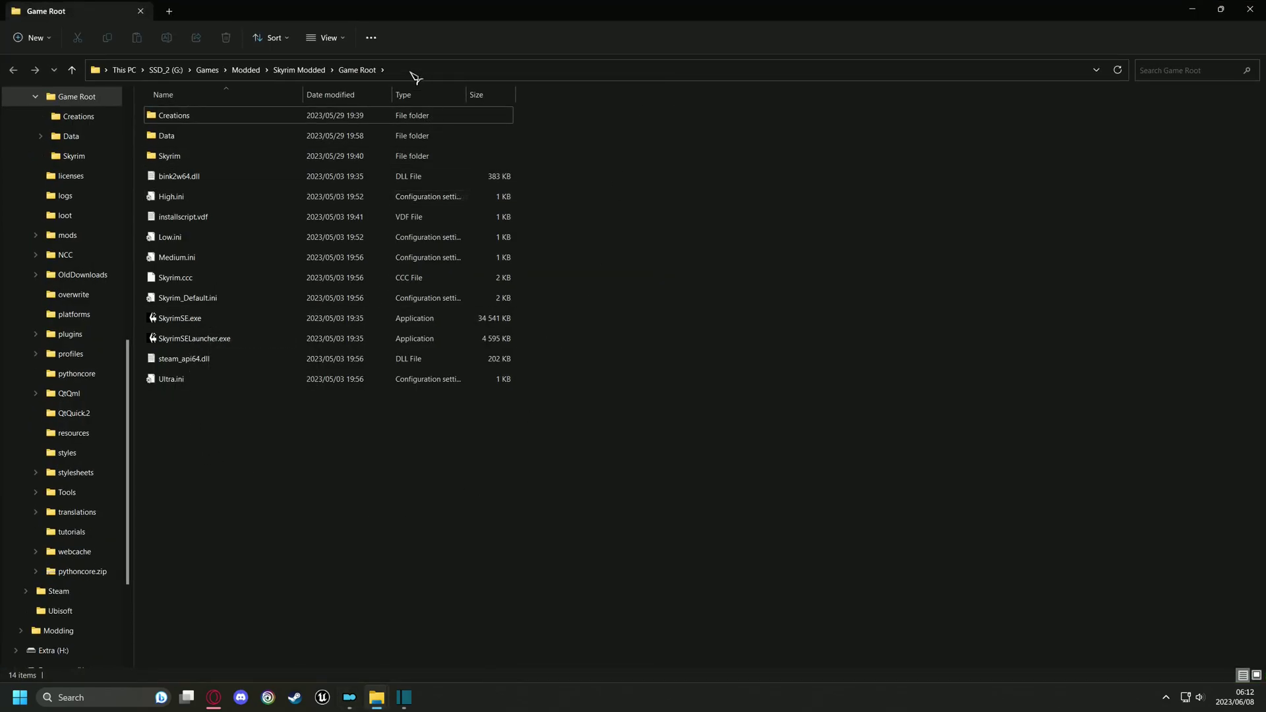
click(391, 70)
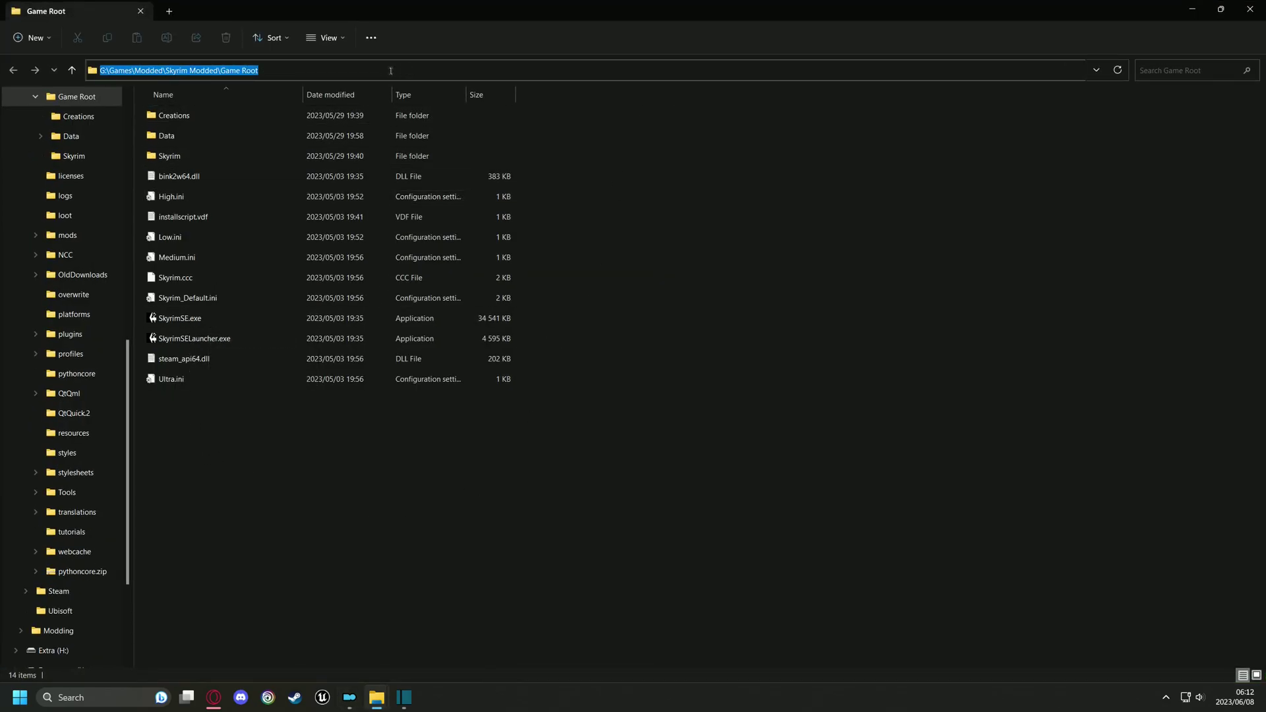
right_click(129, 73)
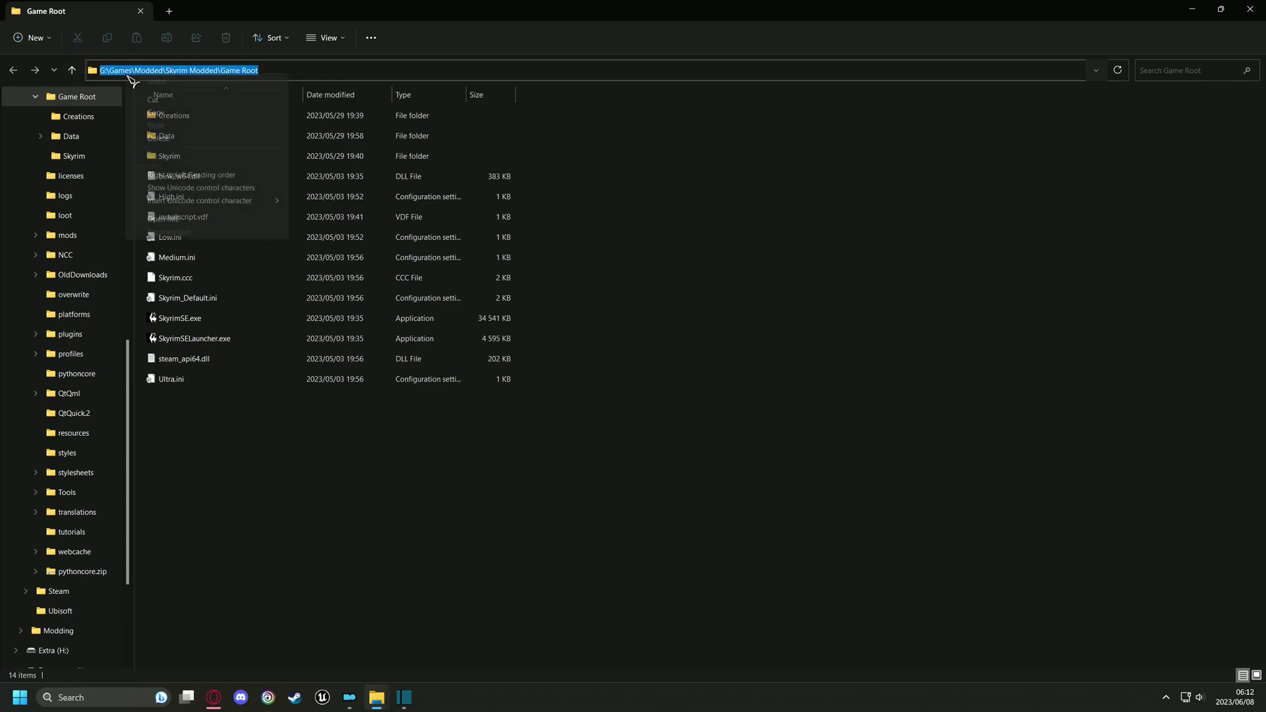
click(218, 116)
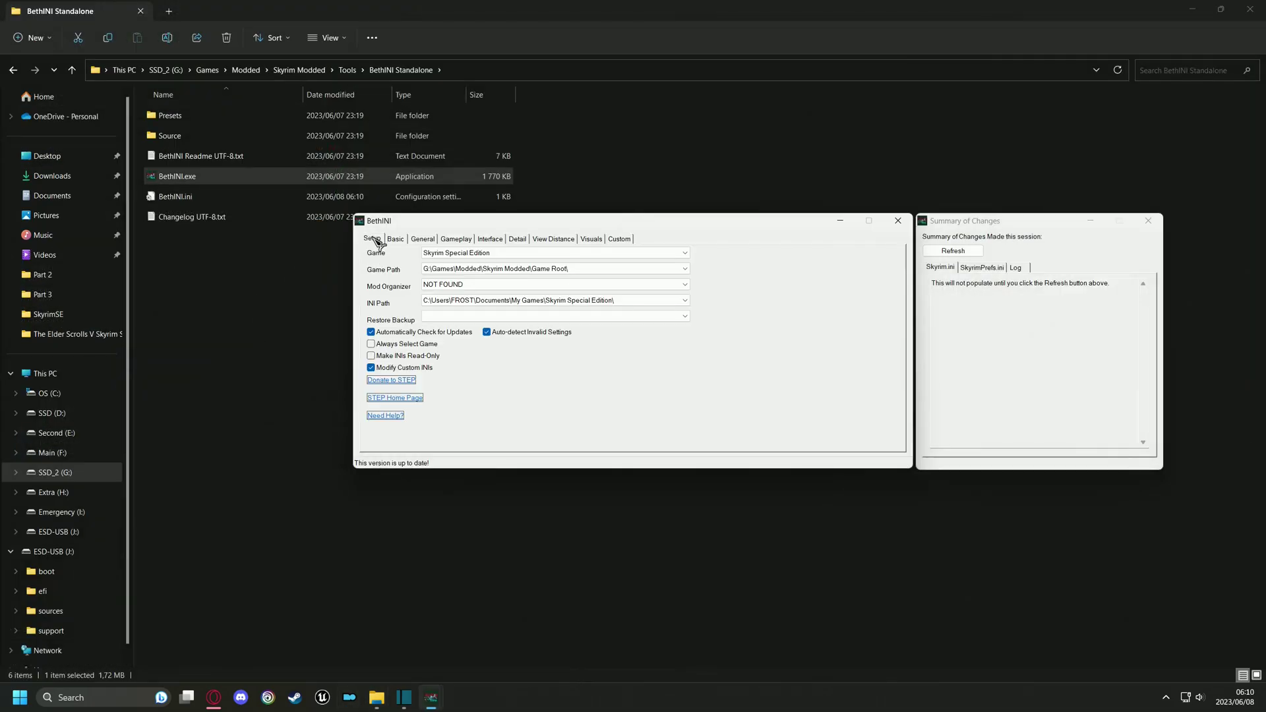
Step: Set BethINI's Game Path by browsing to SkyrimSE.exe in the Game Root folder, and accept the application restart
click(429, 269)
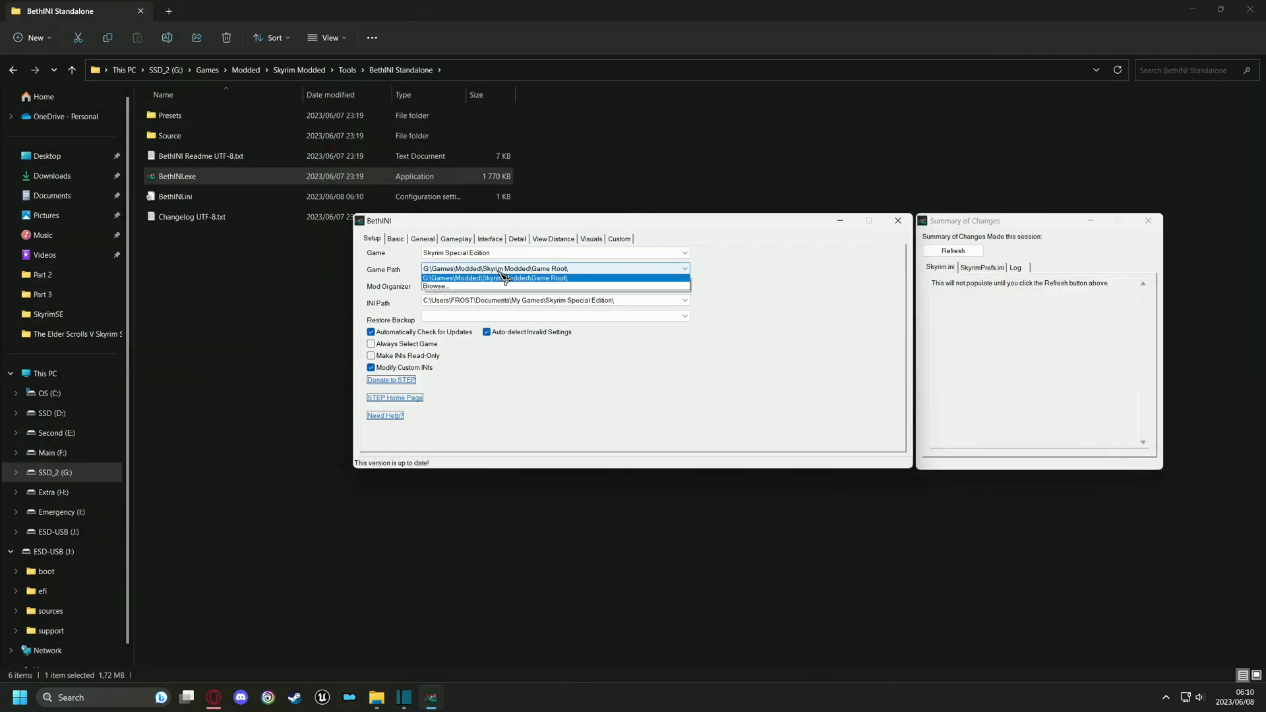
click(437, 289)
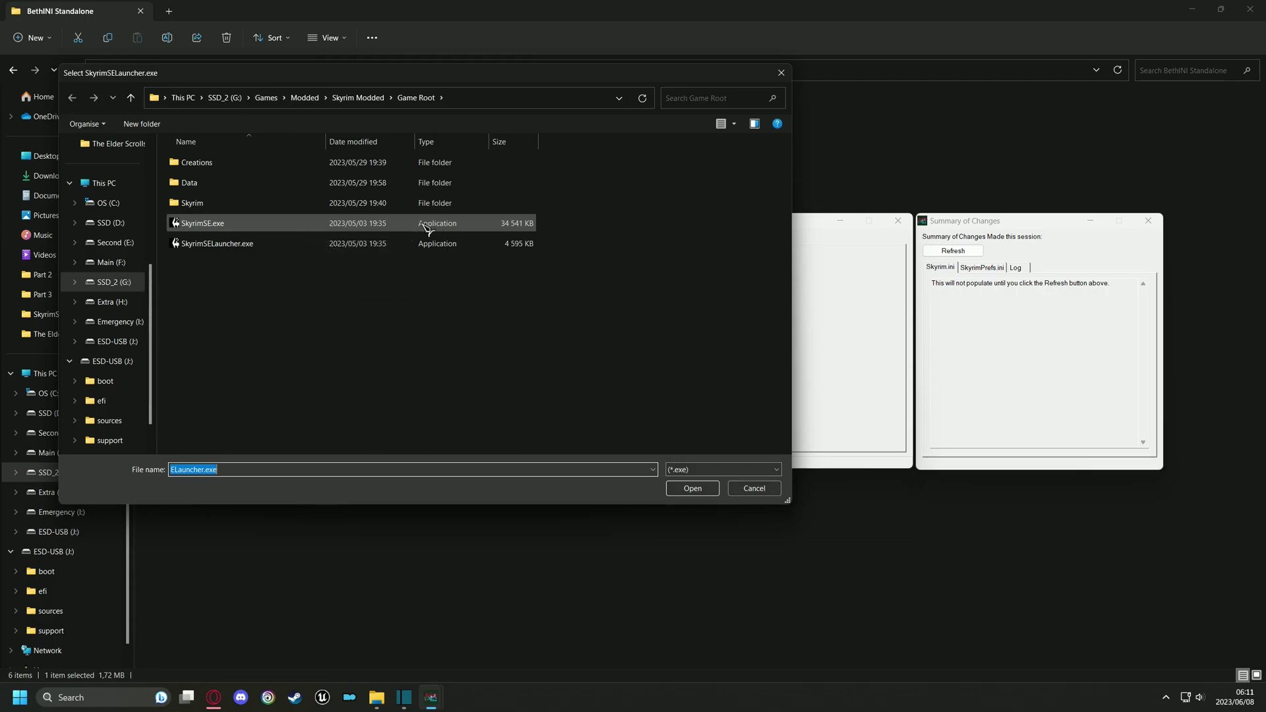
click(238, 224)
click(692, 489)
click(671, 388)
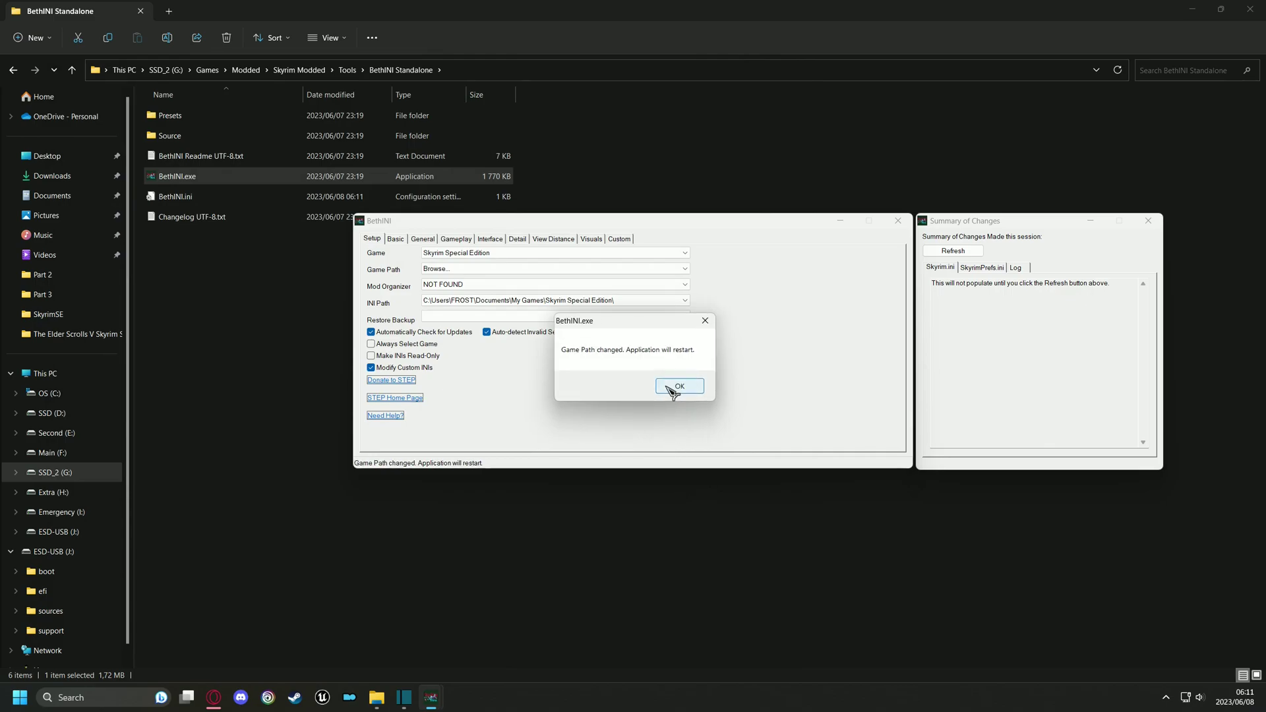
click(680, 390)
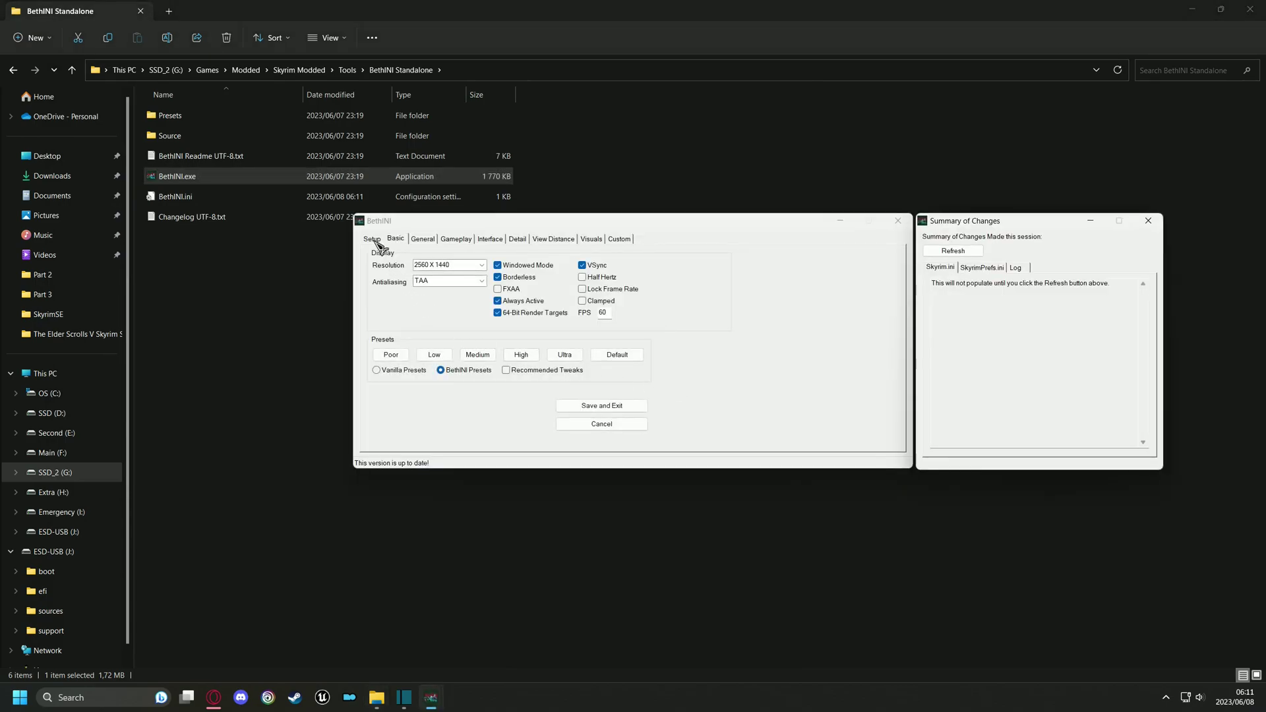
Step: Set BethINI's Mod Organizer path by selecting ModOrganizer.exe in the Skyrim Modded folder
click(373, 240)
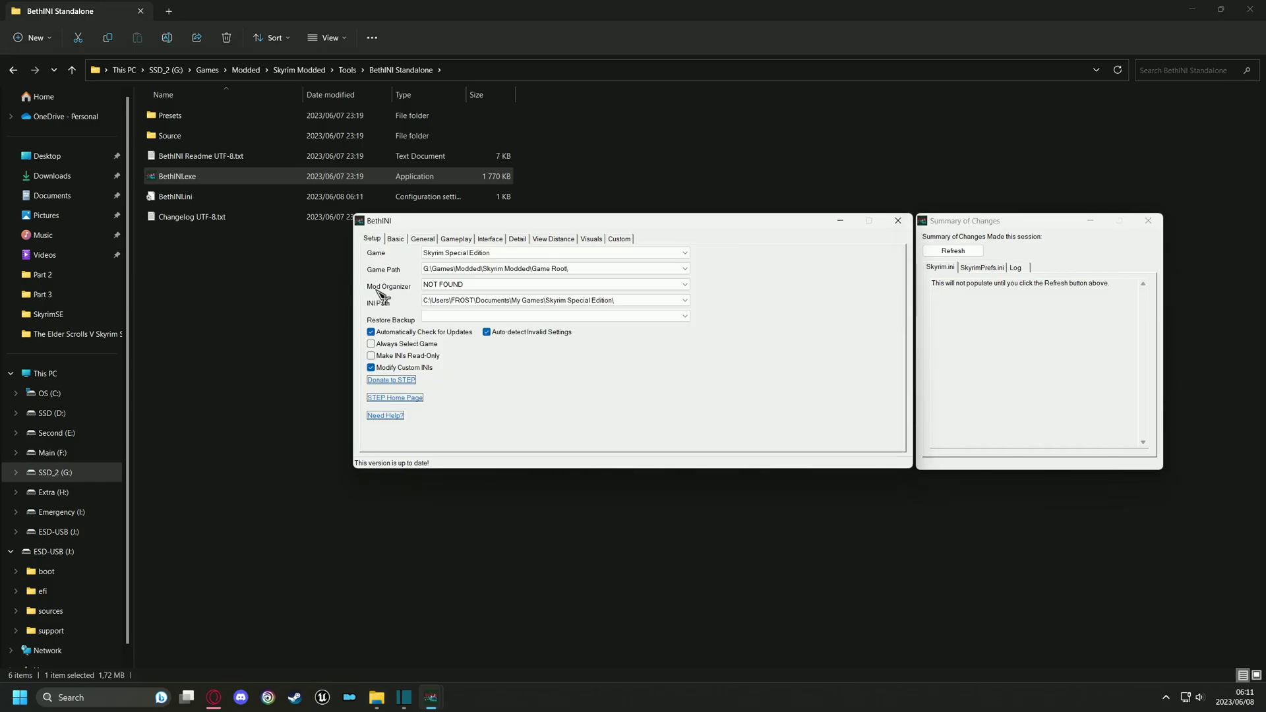
click(486, 285)
click(484, 305)
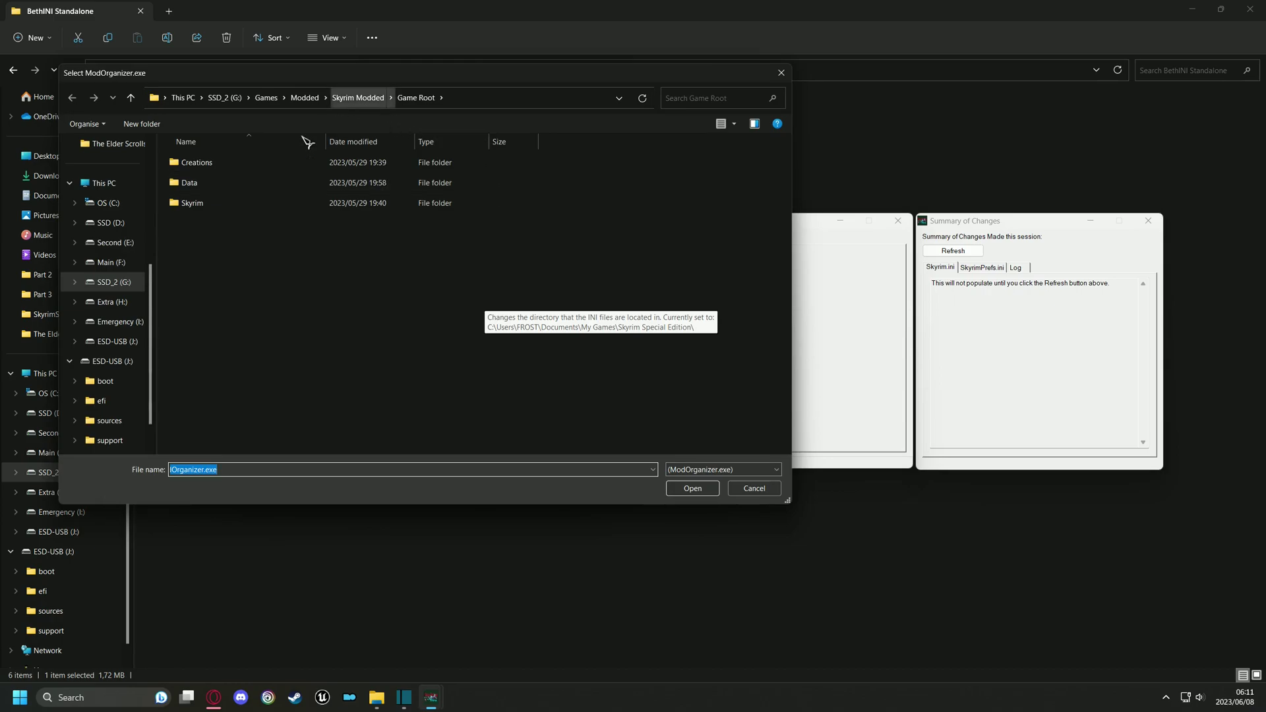
click(358, 97)
scroll(311, 326, down, 4)
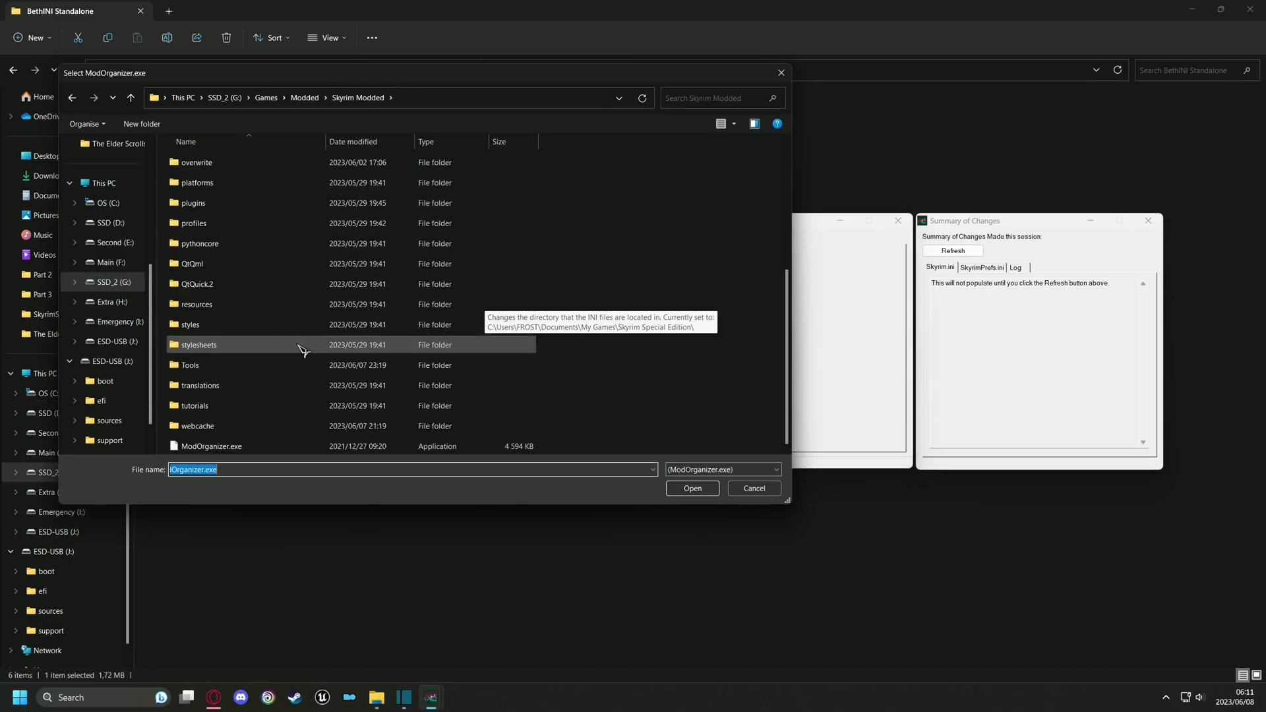
click(283, 447)
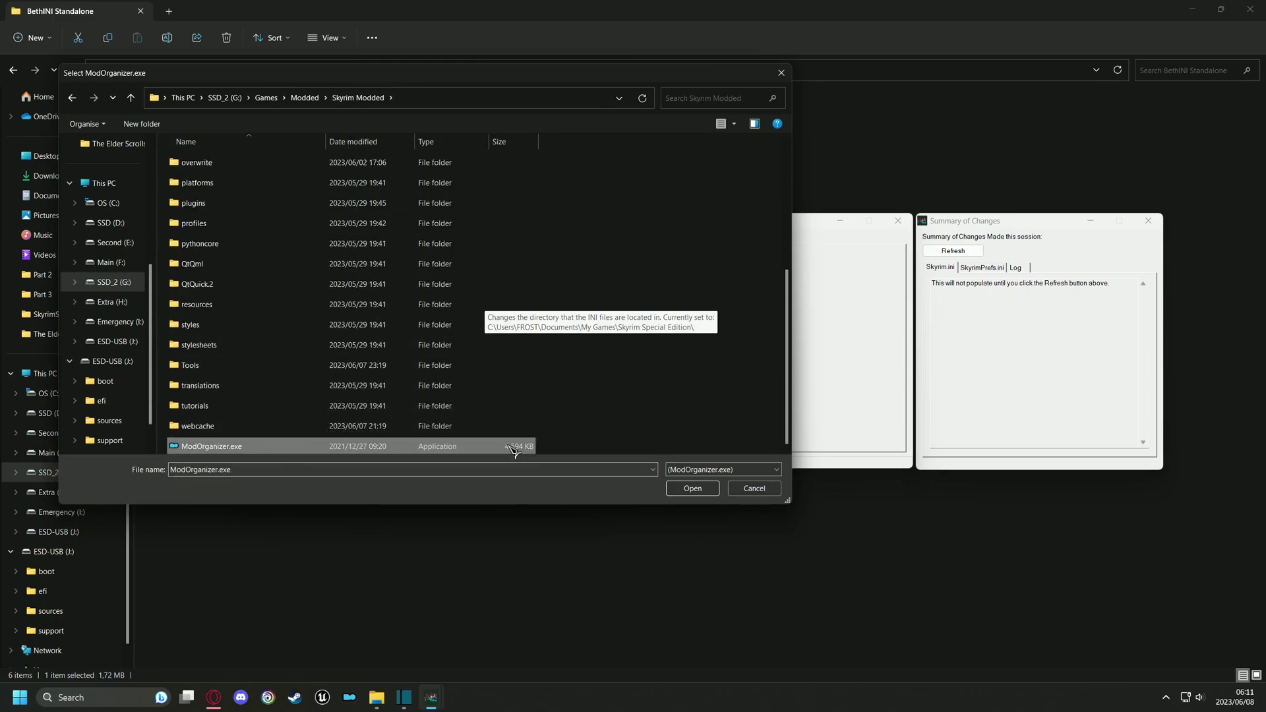
click(691, 489)
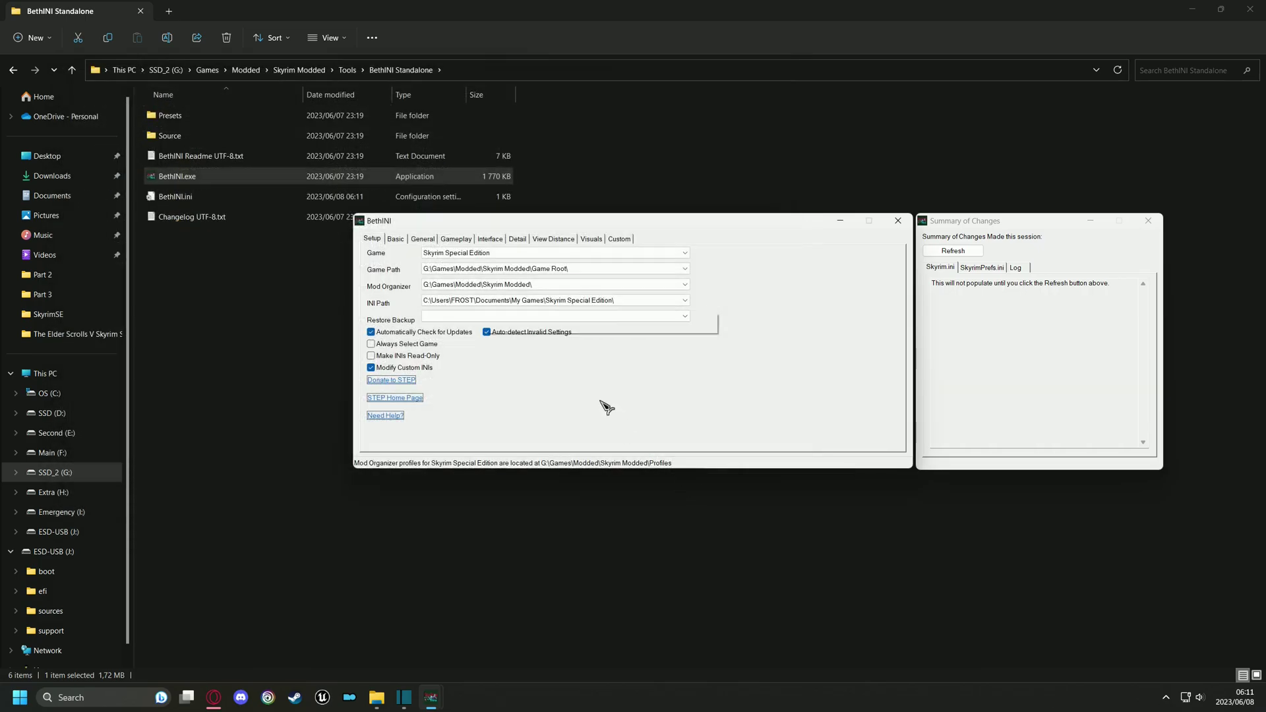
Step: Set BethINI's INI Path to ModOrganizer > Default and accept the application restart
click(526, 305)
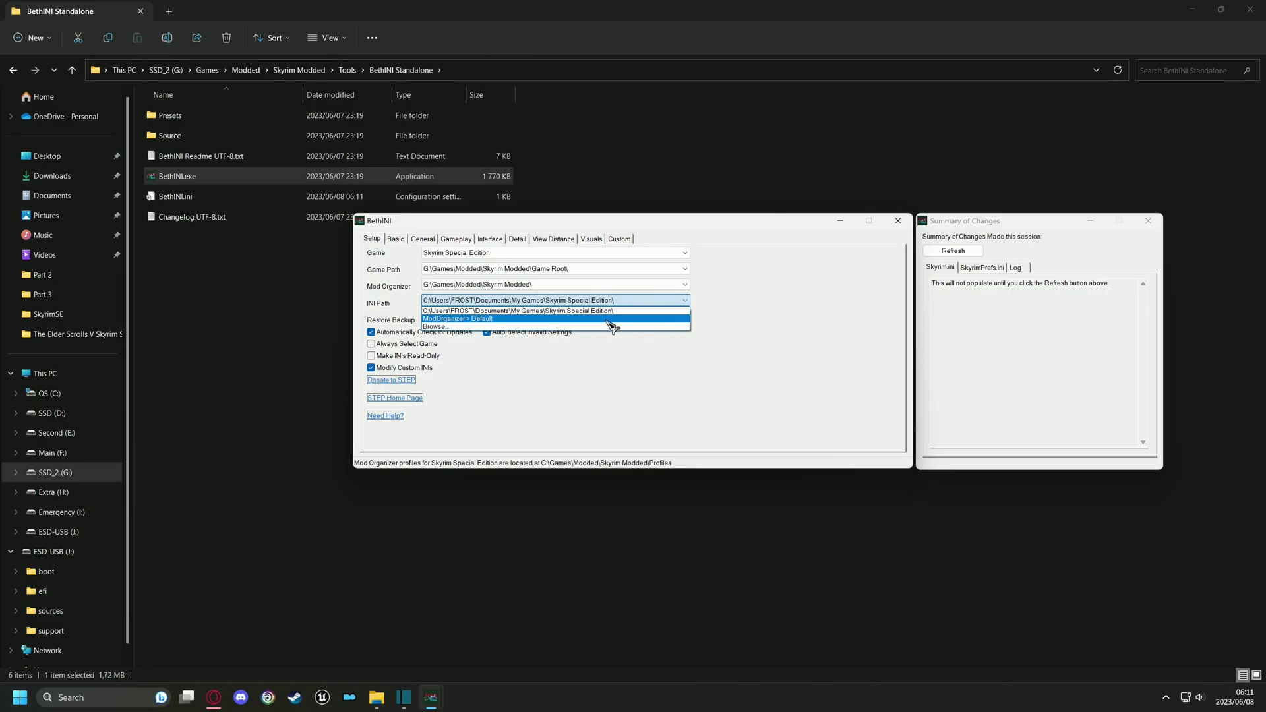
click(482, 320)
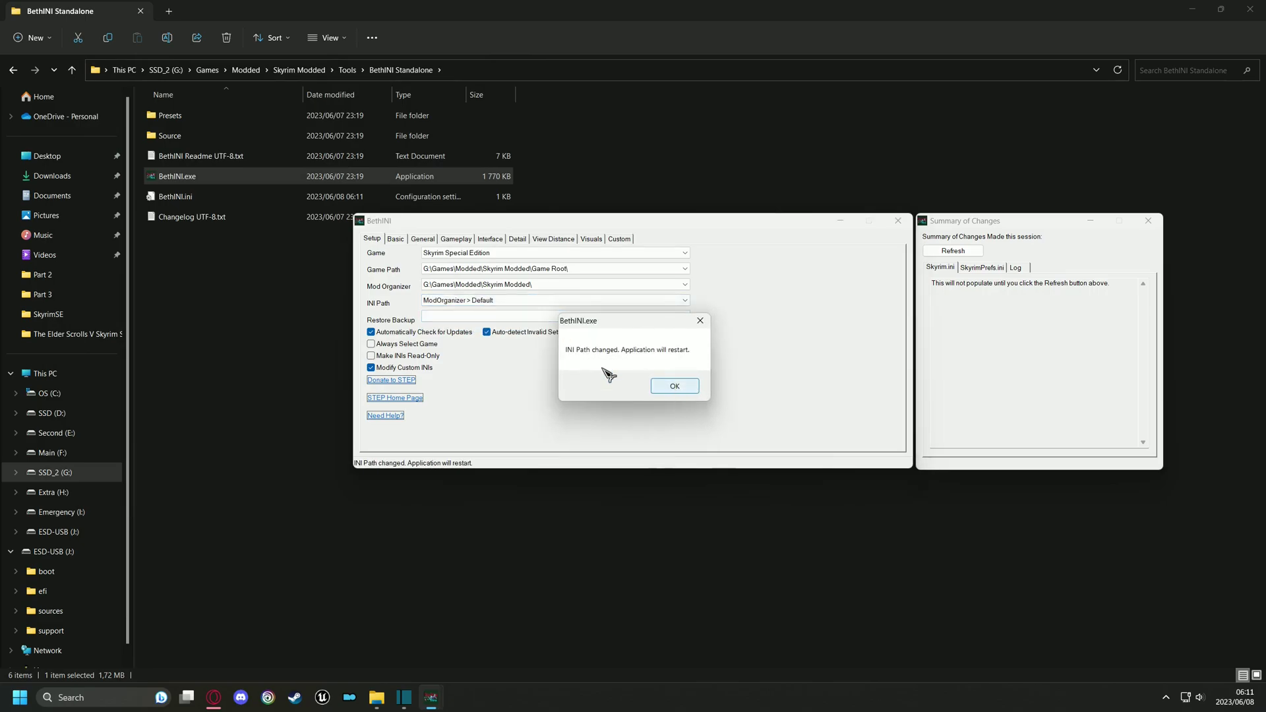
click(674, 385)
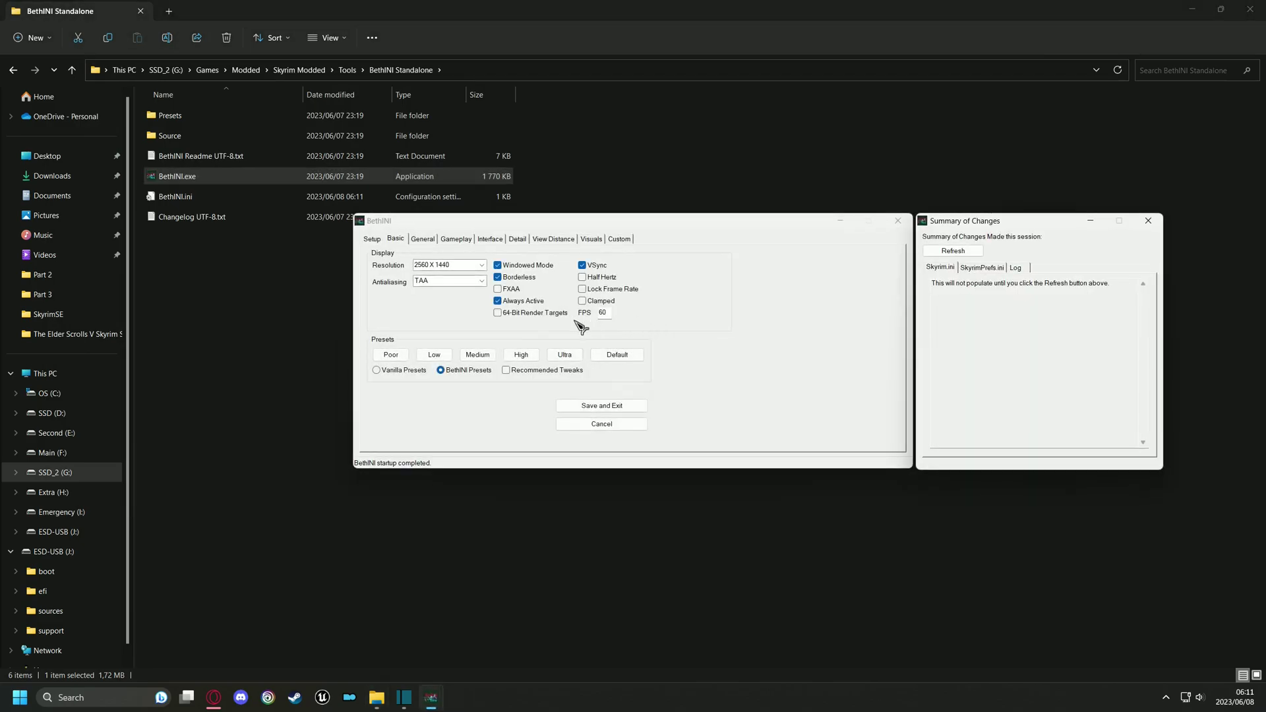
Step: Check BethINI's Setup and Basic settings, and save and exit
click(374, 240)
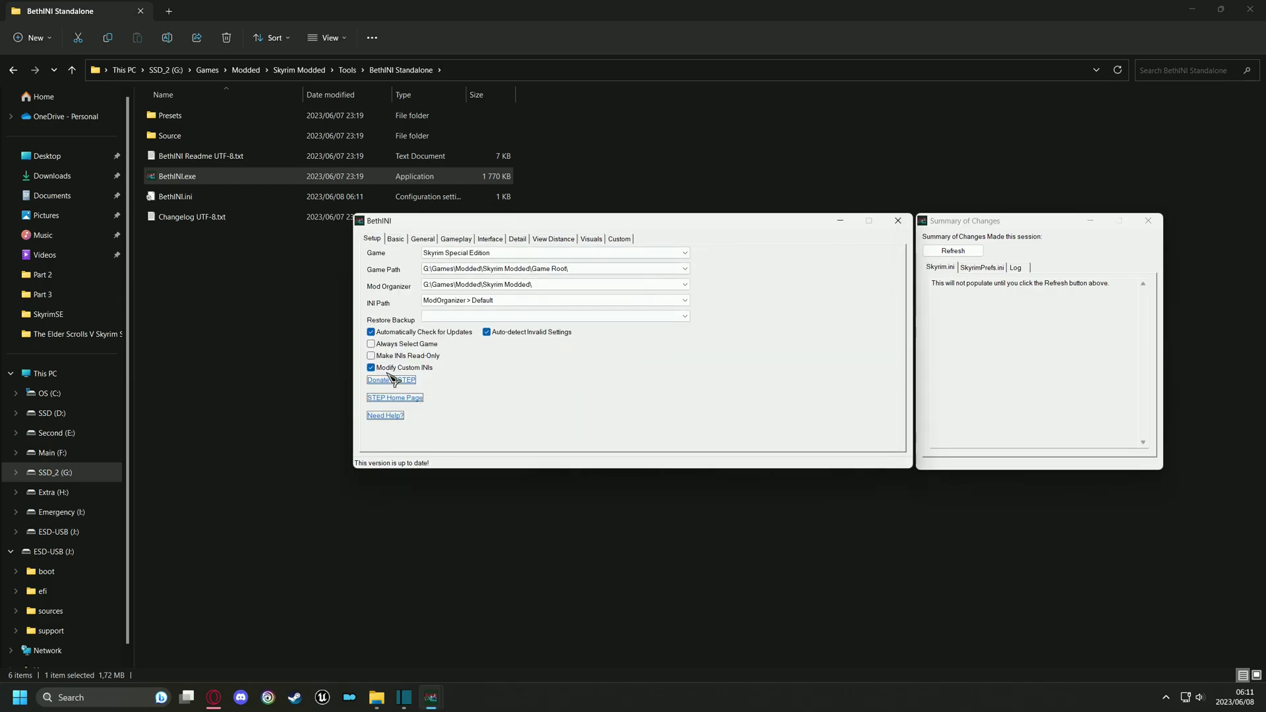
click(396, 239)
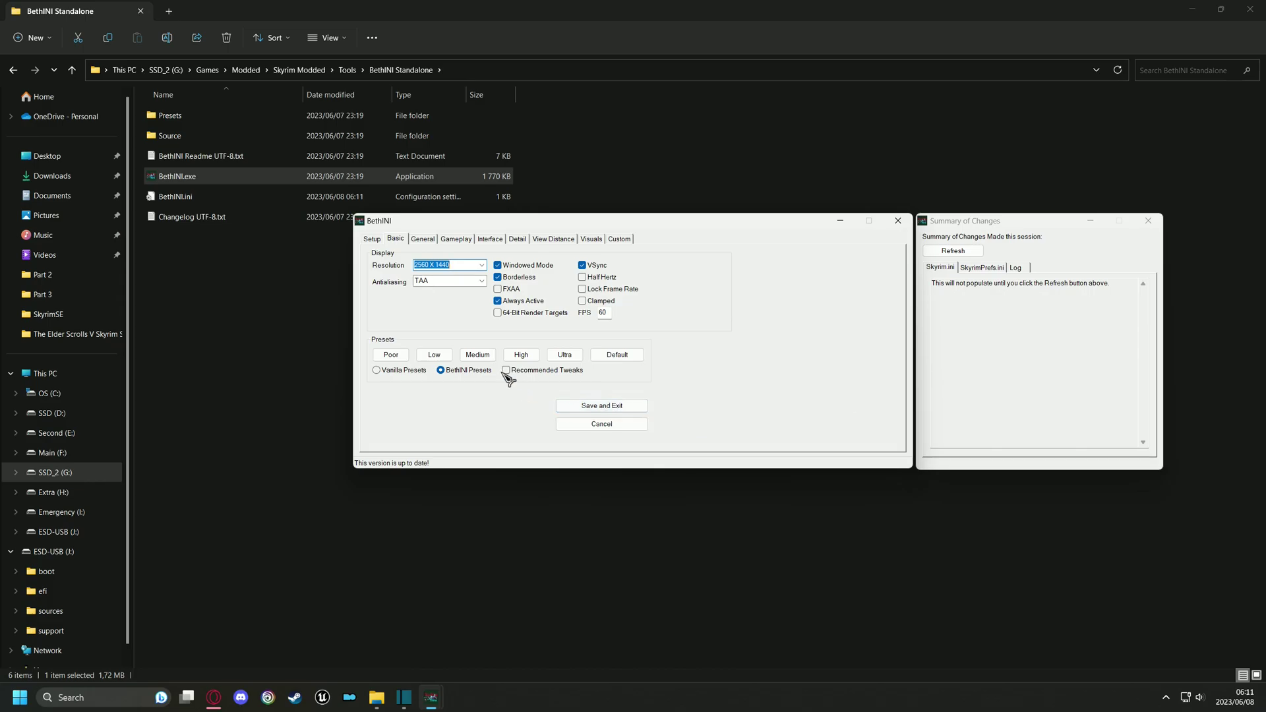
click(611, 406)
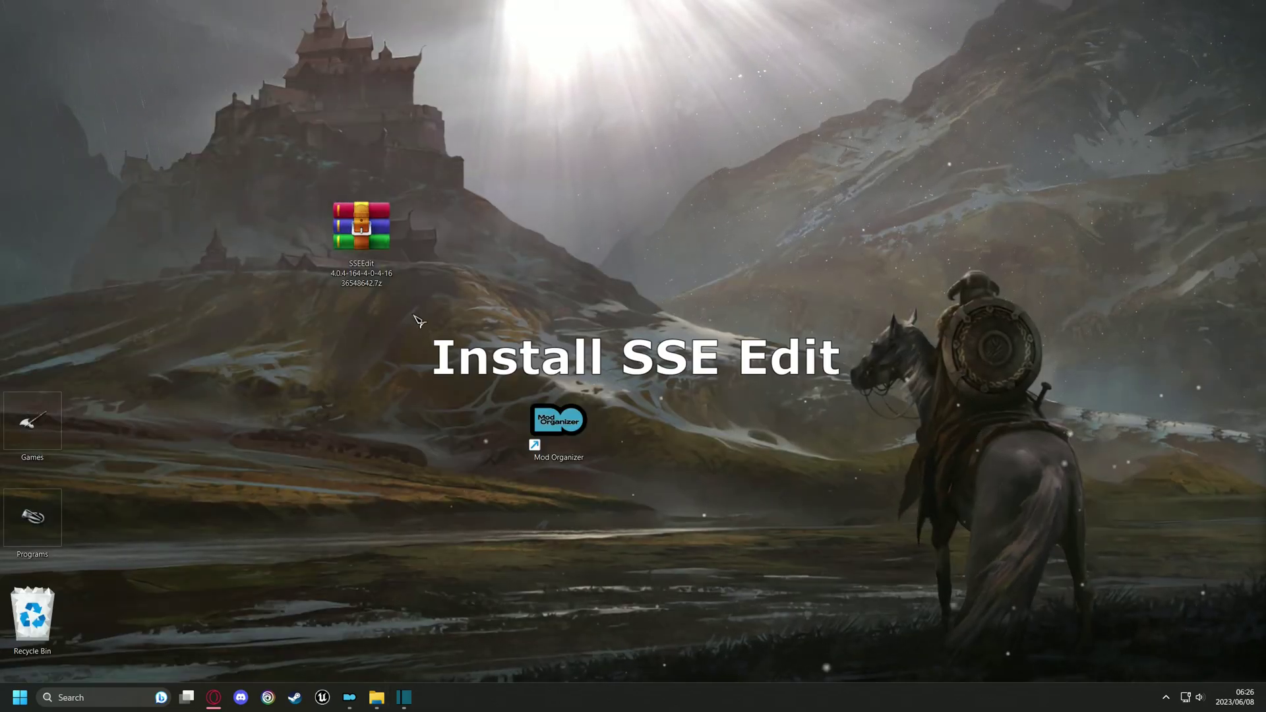
Step: Extract the SSEEdit 4.0.4 folder from the desktop archive to G:\Games\Modded\Skyrim Modded\Tools using WinRAR, and close the archive
right_click(378, 230)
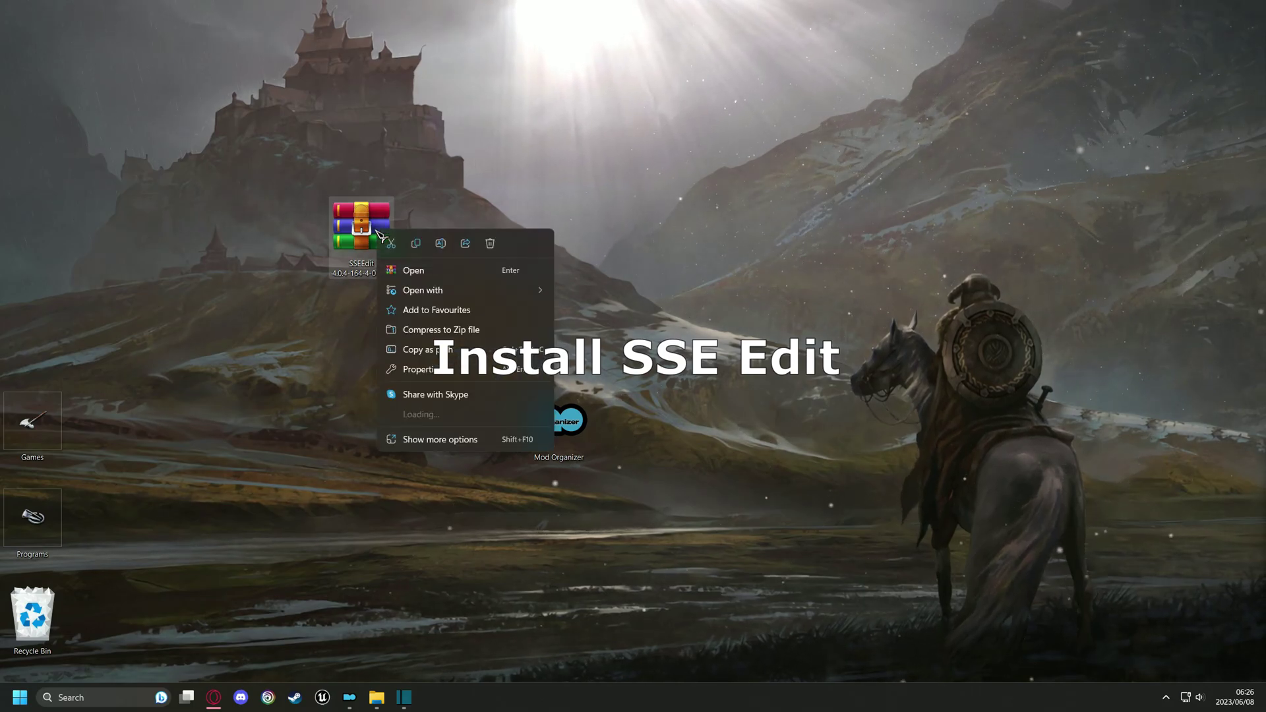
mouse_move(462, 291)
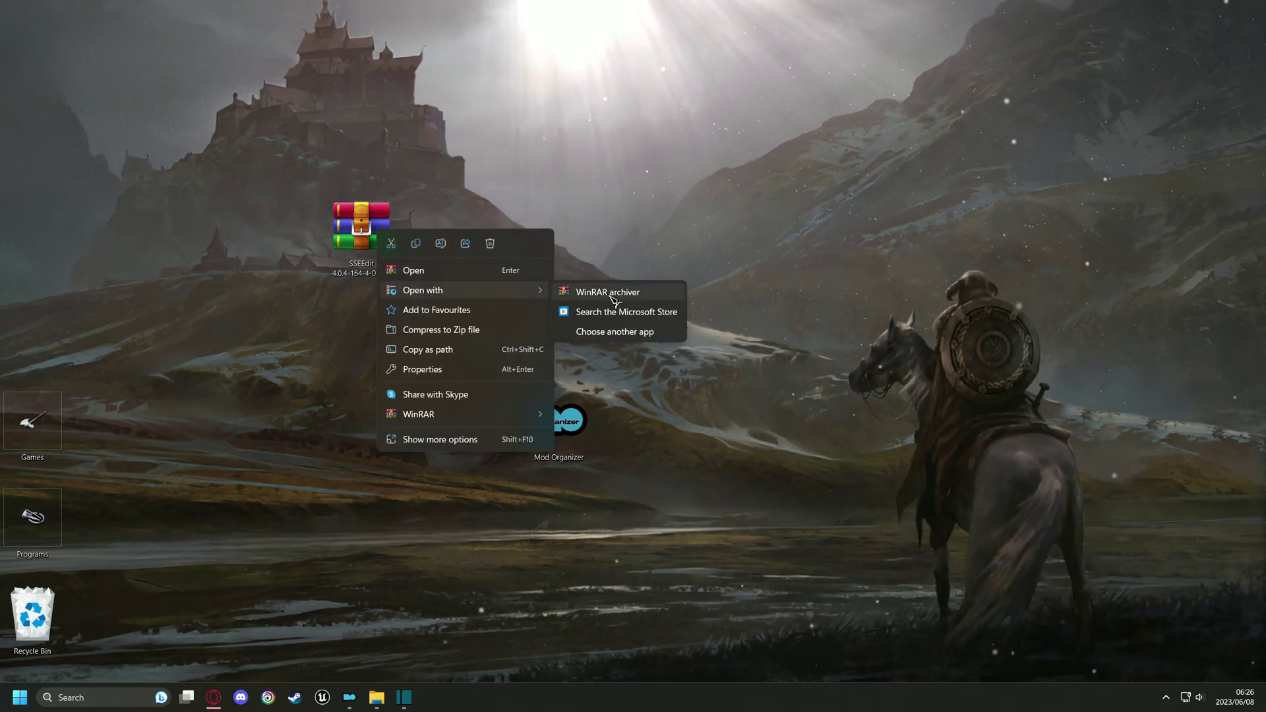
click(613, 293)
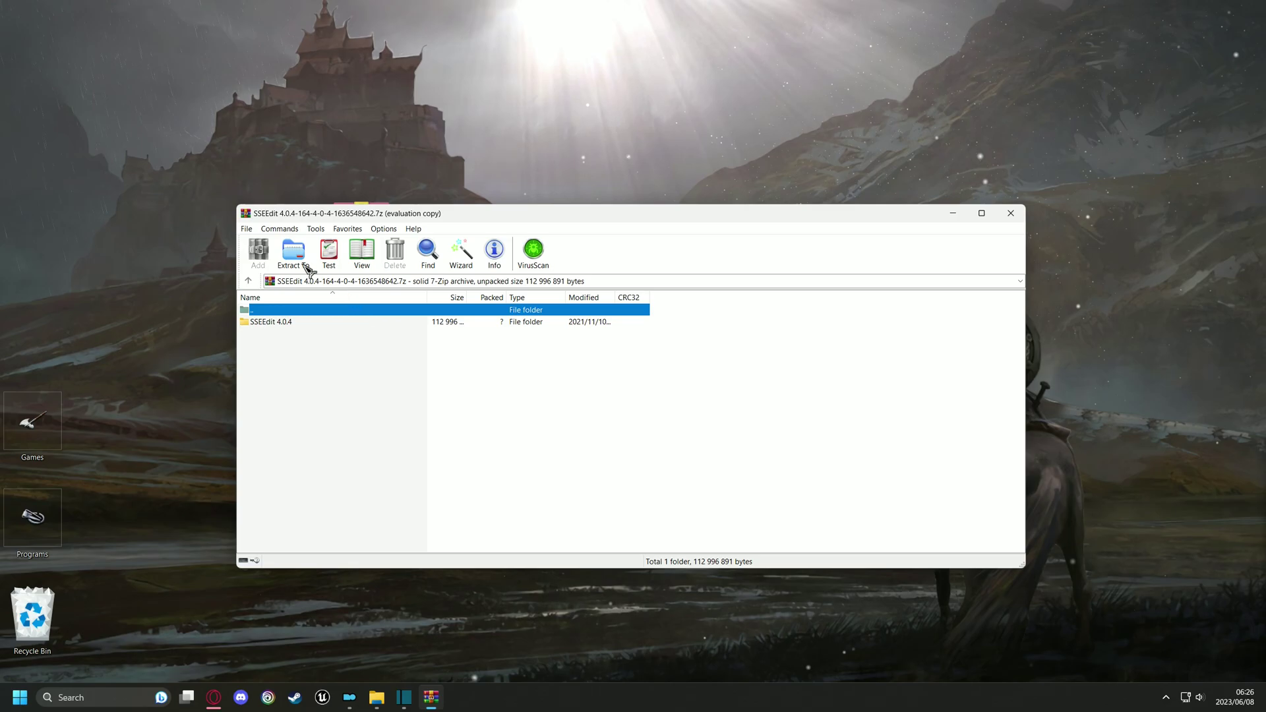
click(737, 341)
click(285, 324)
click(294, 254)
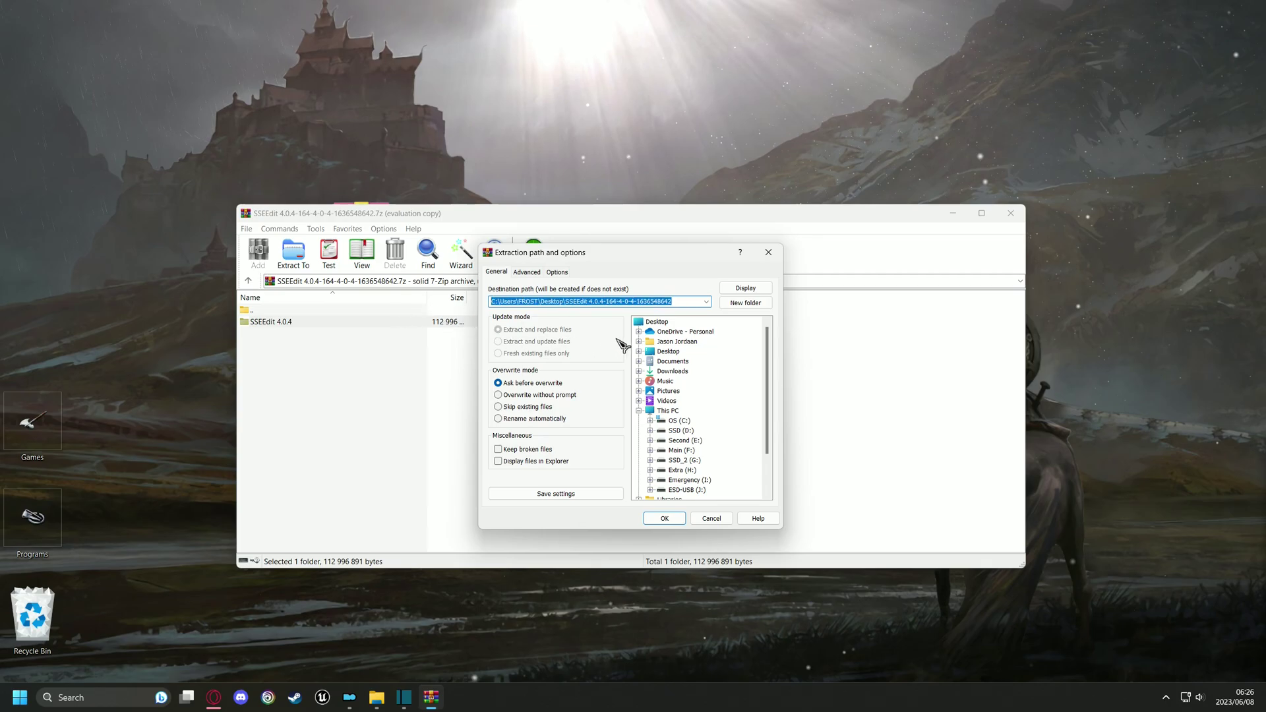
text(G:\Games\Modded\Skyrim Modded\Tools)
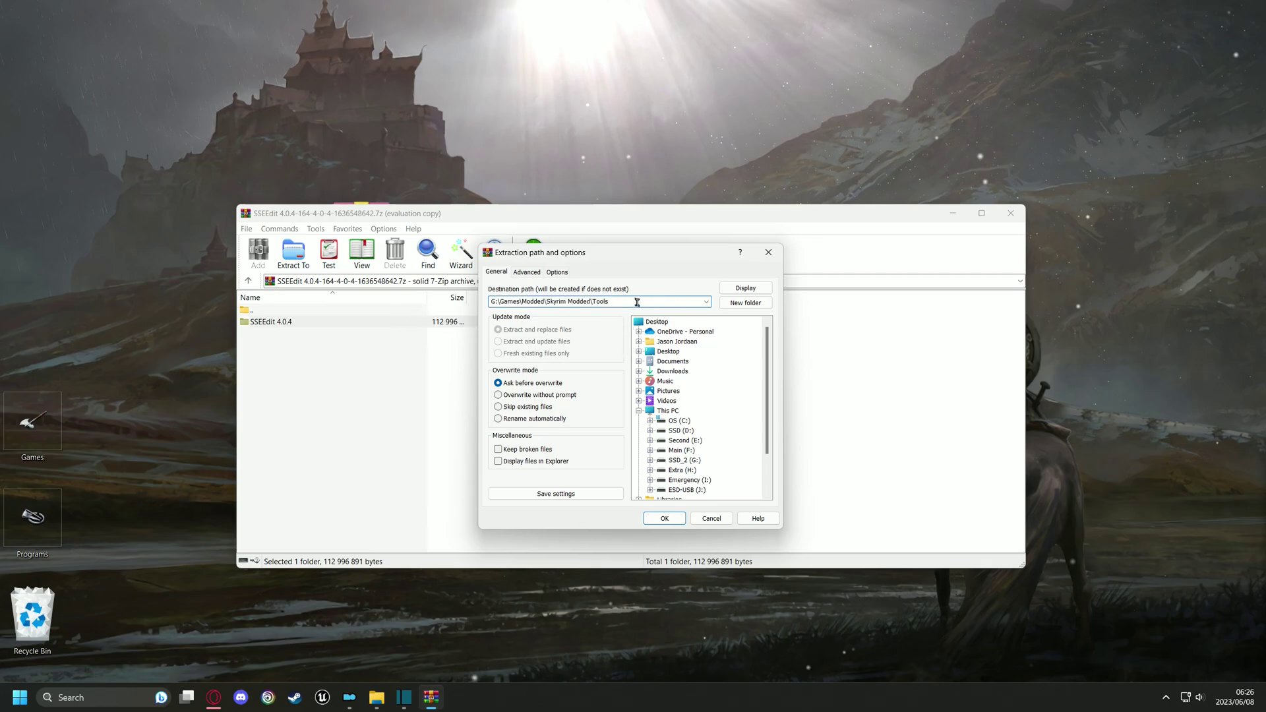
click(680, 519)
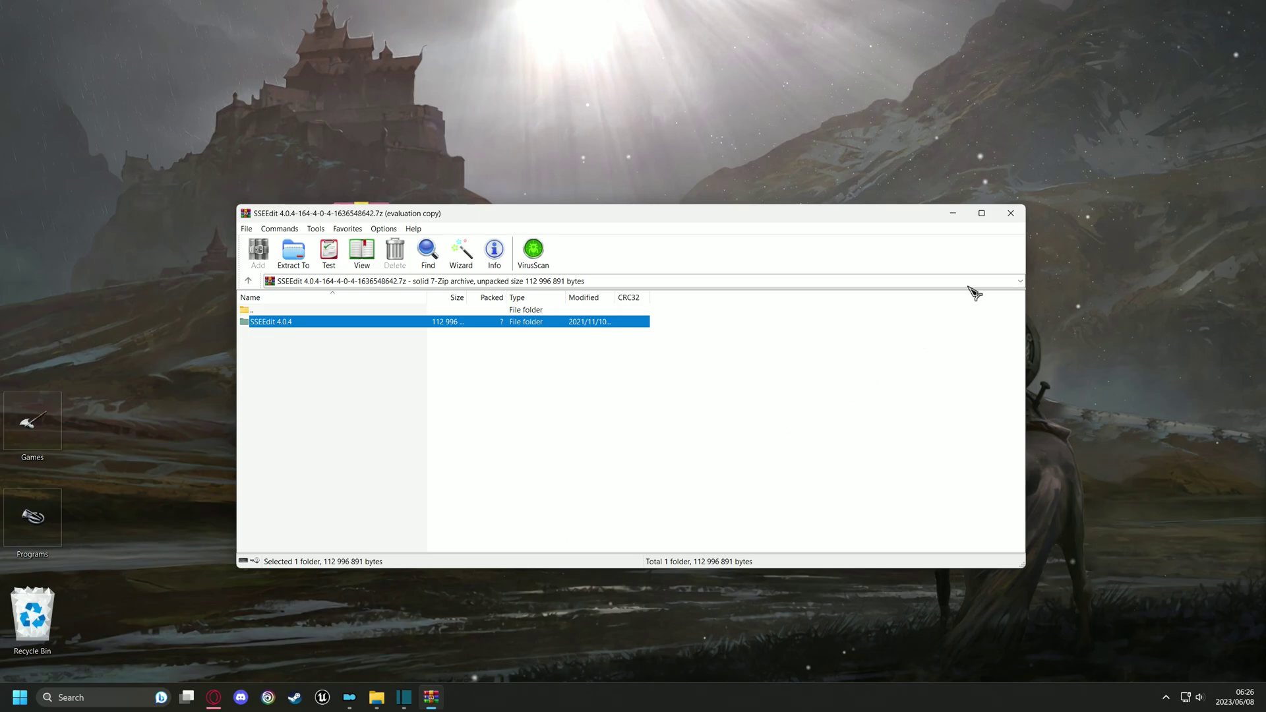
click(1012, 214)
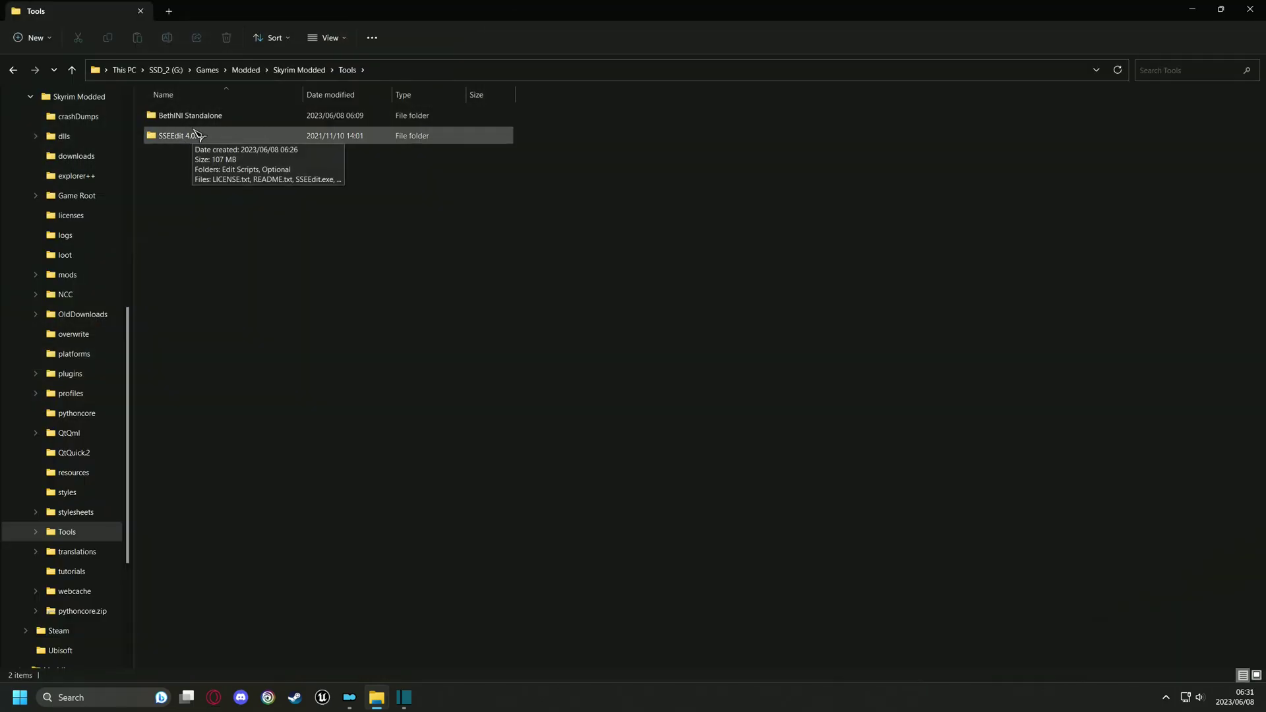
Step: Open the SSEEdit 4.0.4 folder in Tools, and switch to Mod Organizer to open its Modify Executables dialog
double_click(198, 135)
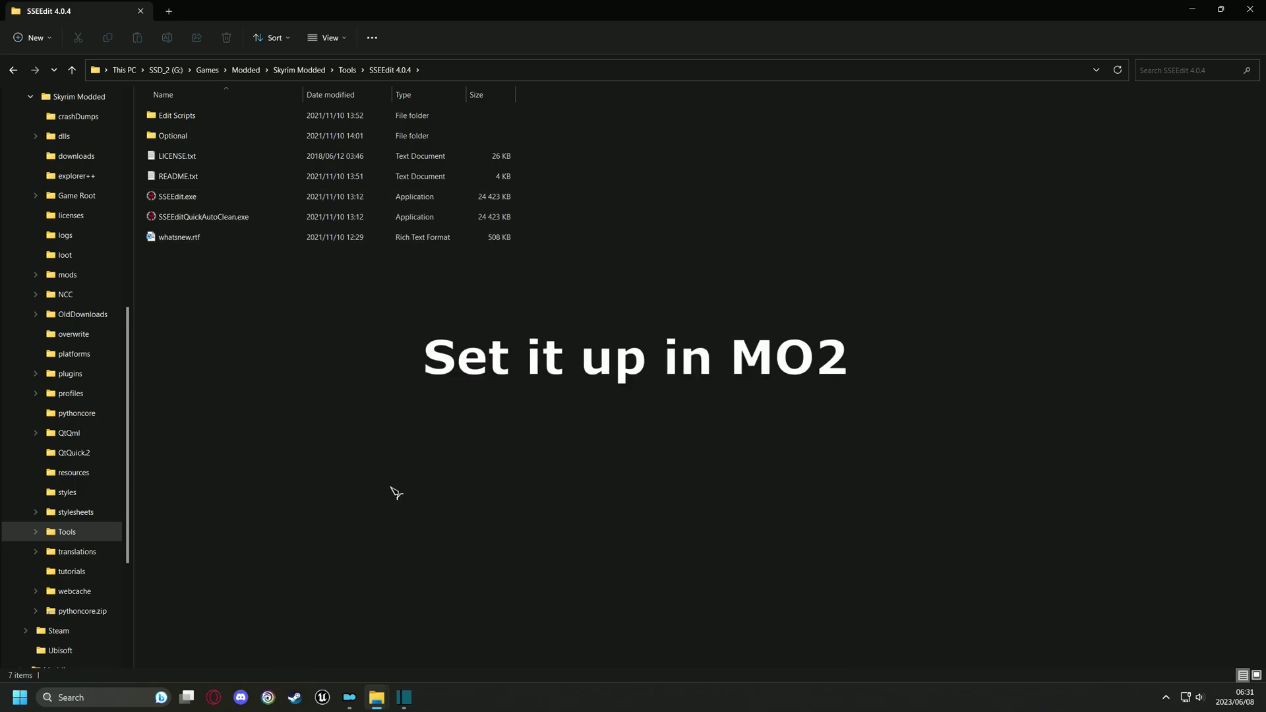
click(349, 697)
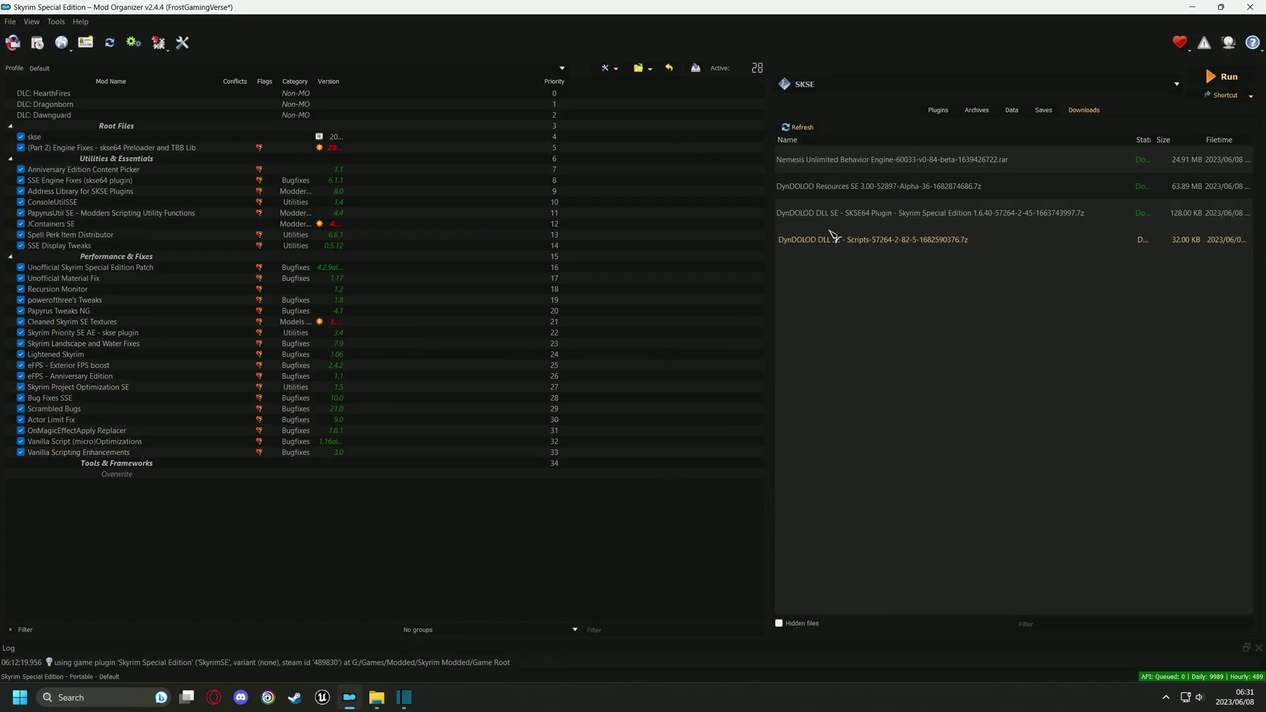
click(801, 84)
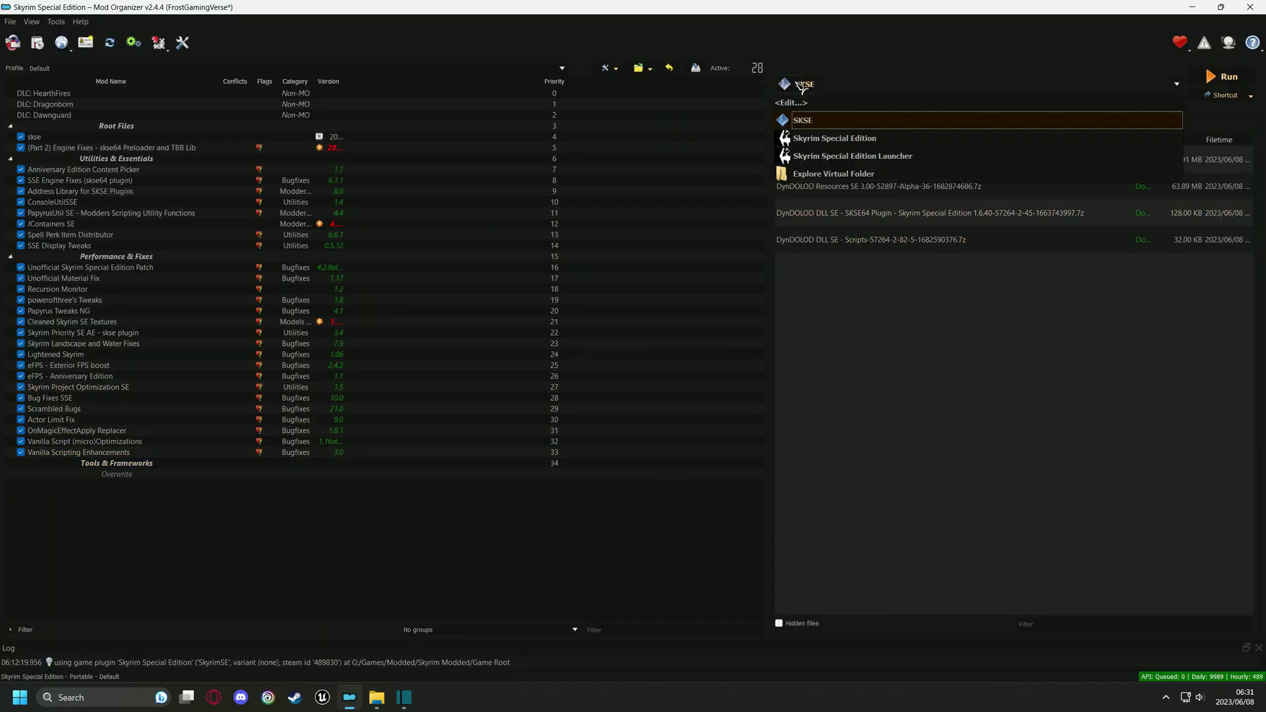
click(855, 108)
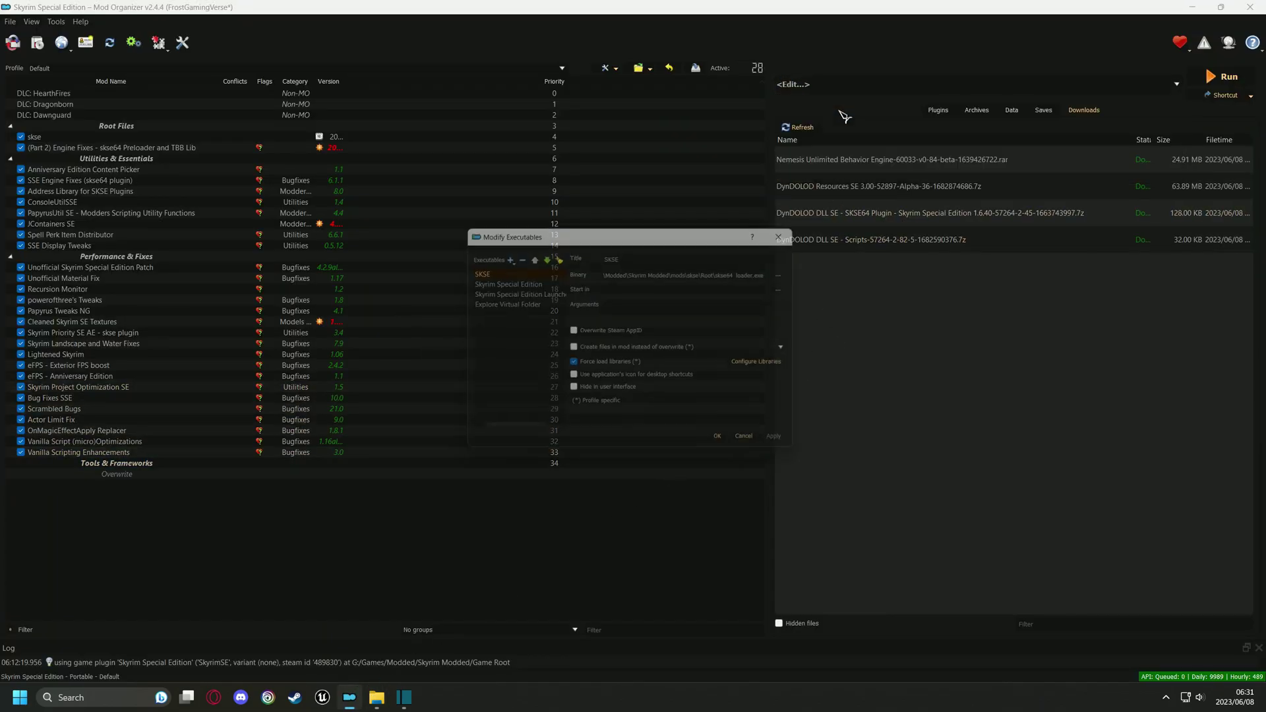
Step: Add SSEEdit.exe from Skyrim Modded\Tools\SSEEdit 4.0.4 as a Mod Organizer executable, and check for it in the executables list
click(504, 257)
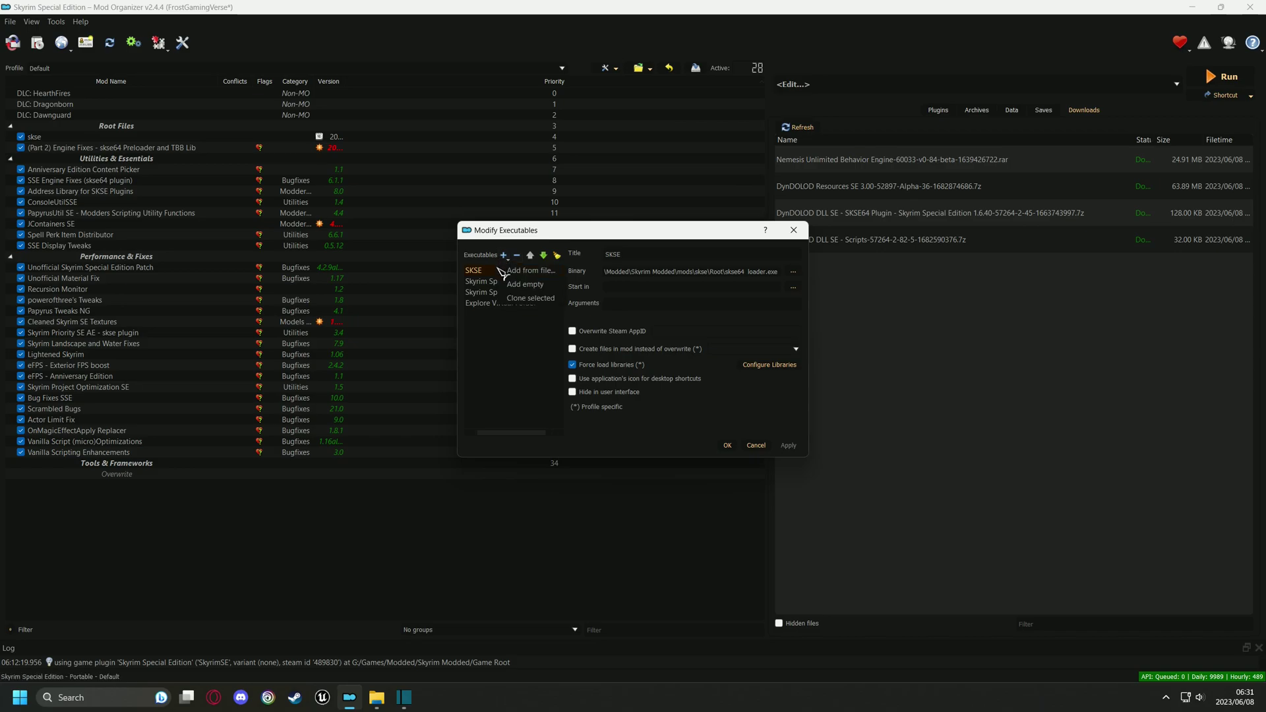
click(543, 273)
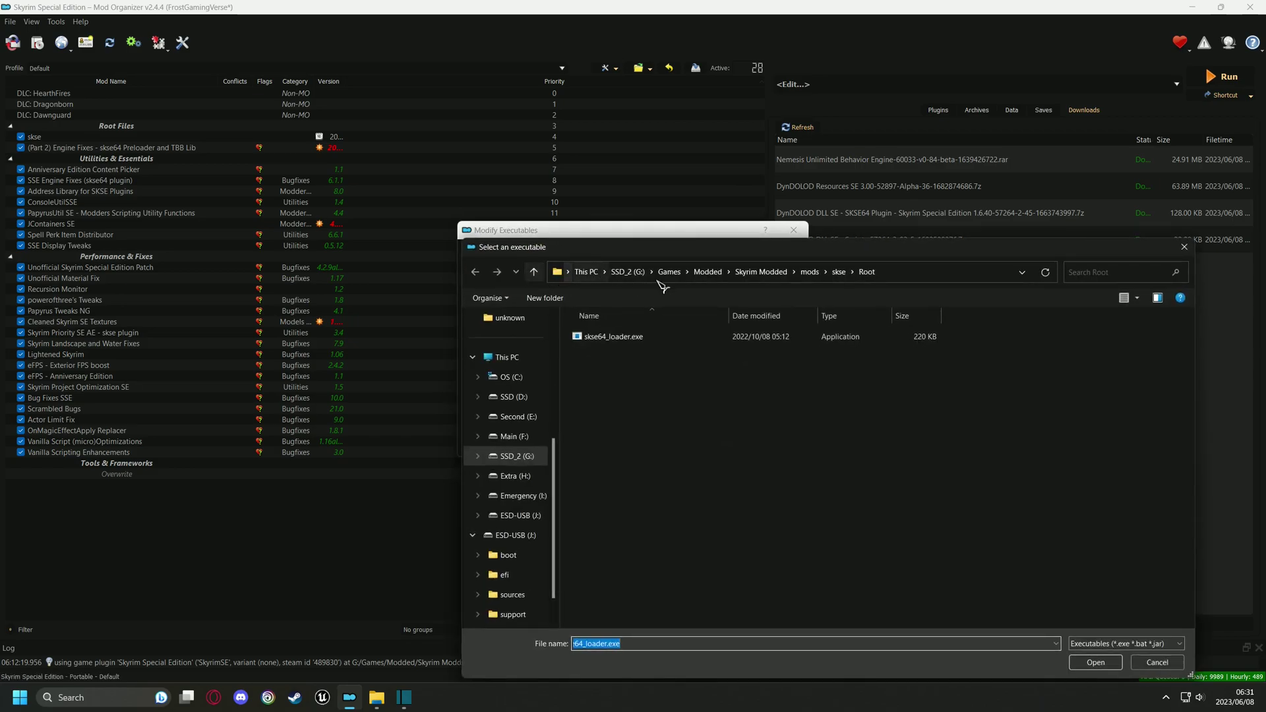
click(810, 271)
click(760, 271)
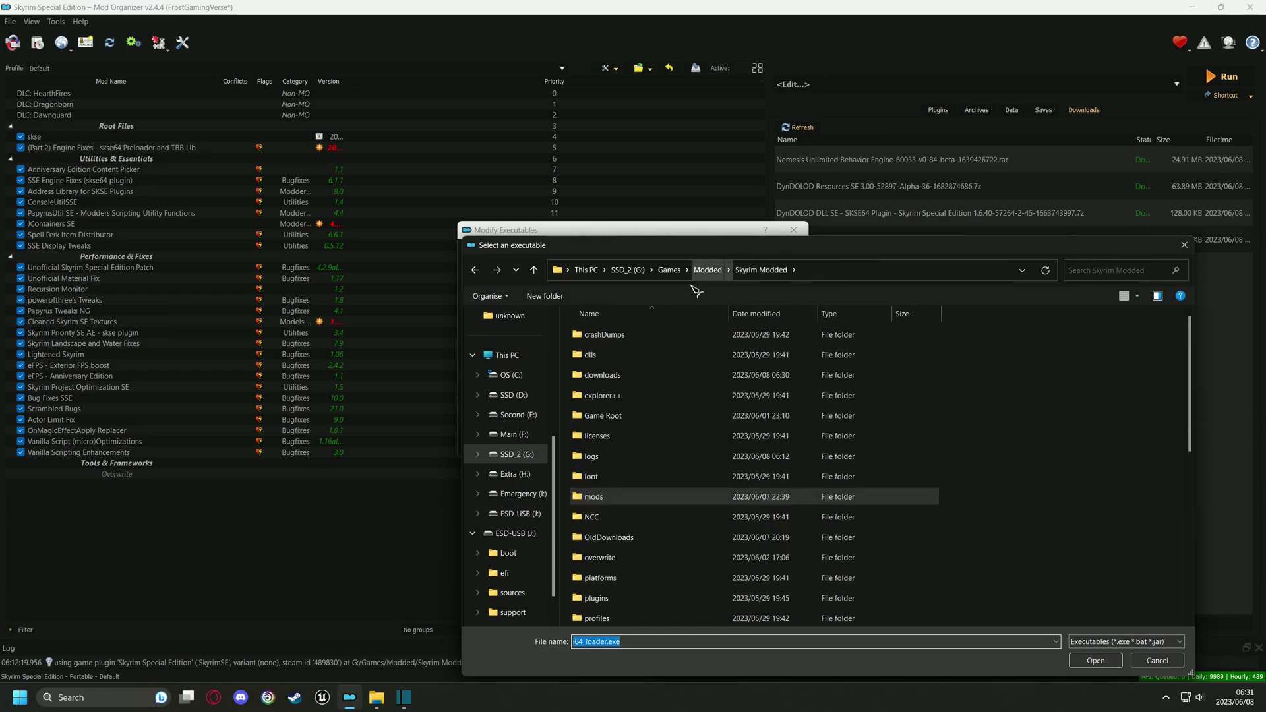
scroll(667, 542, down, 5)
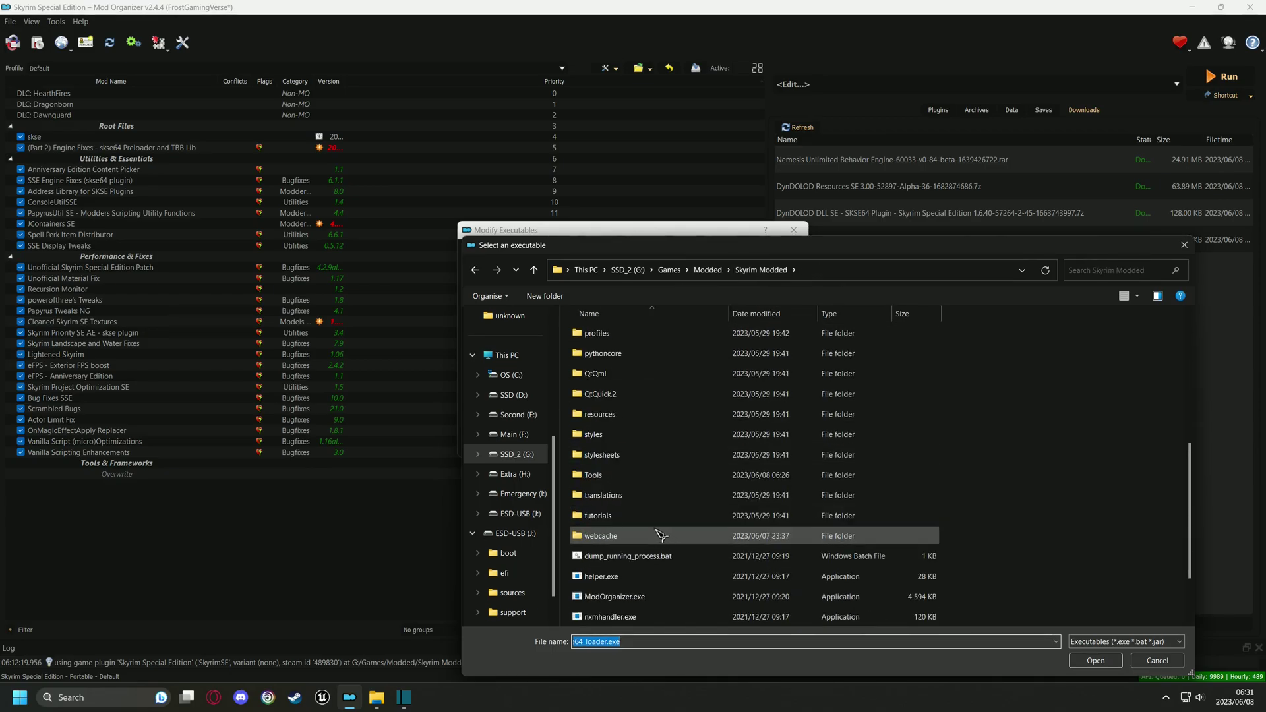
double_click(612, 486)
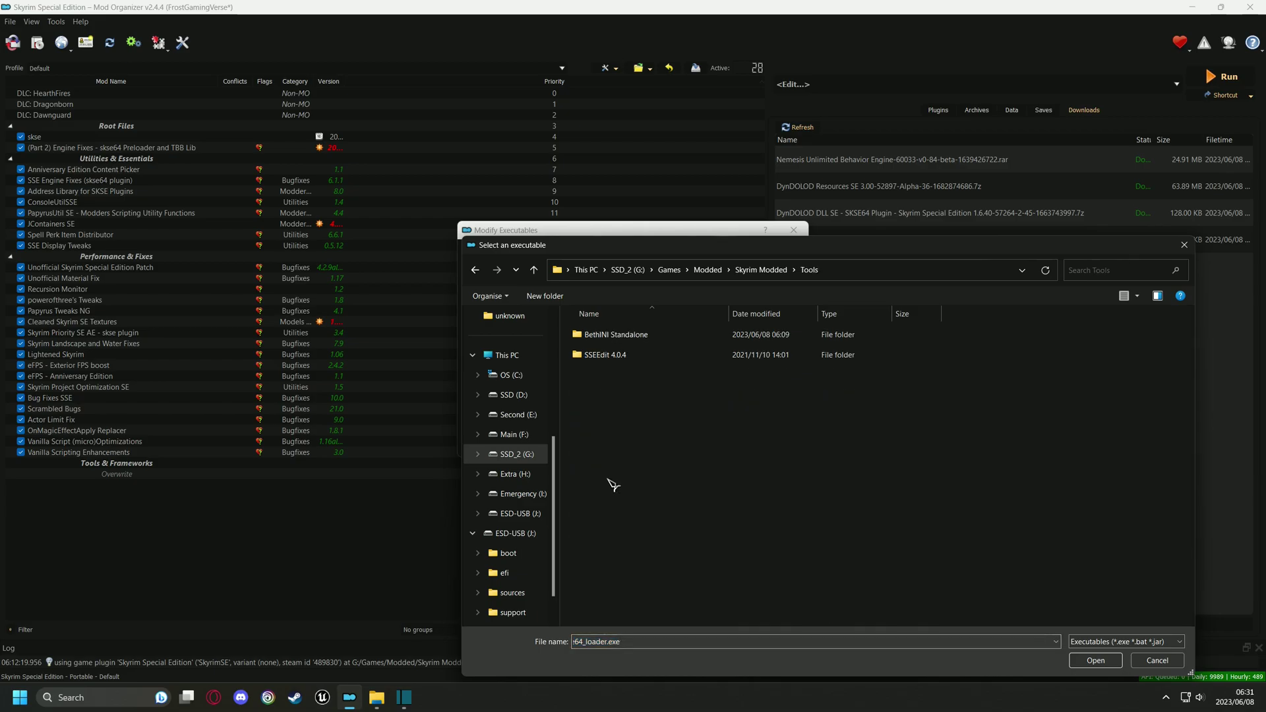
double_click(642, 365)
click(643, 381)
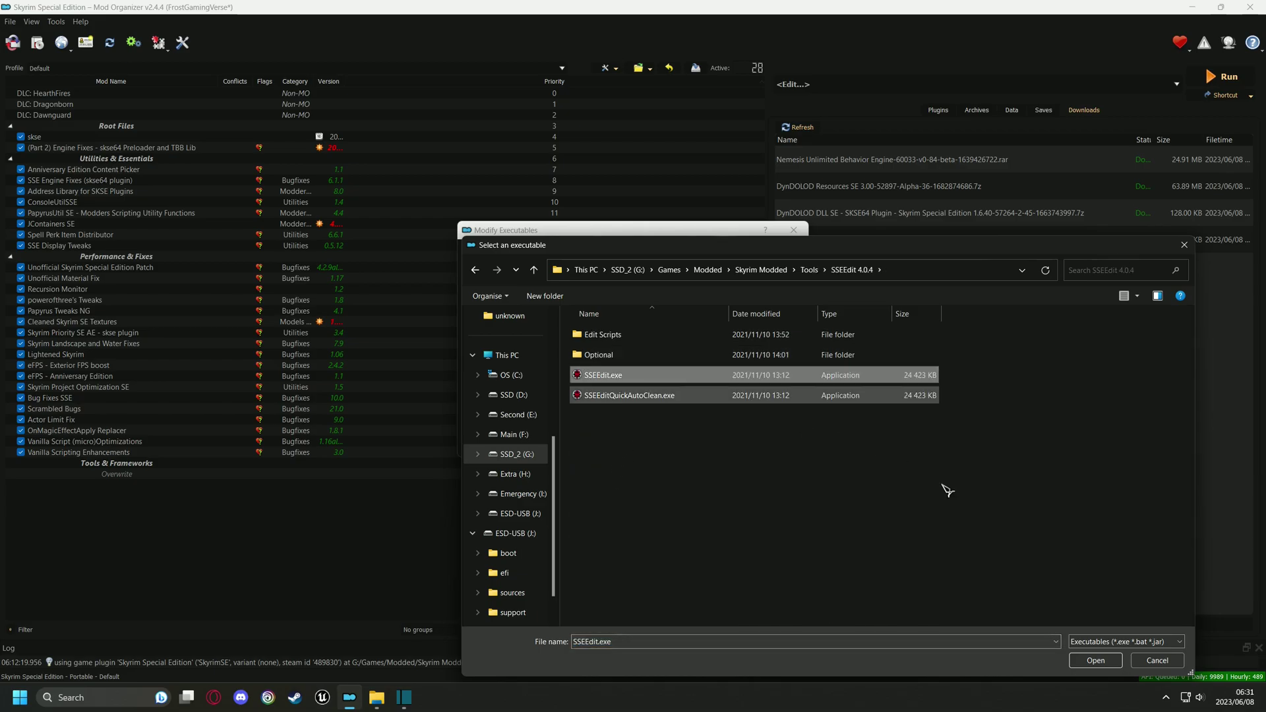
click(1106, 662)
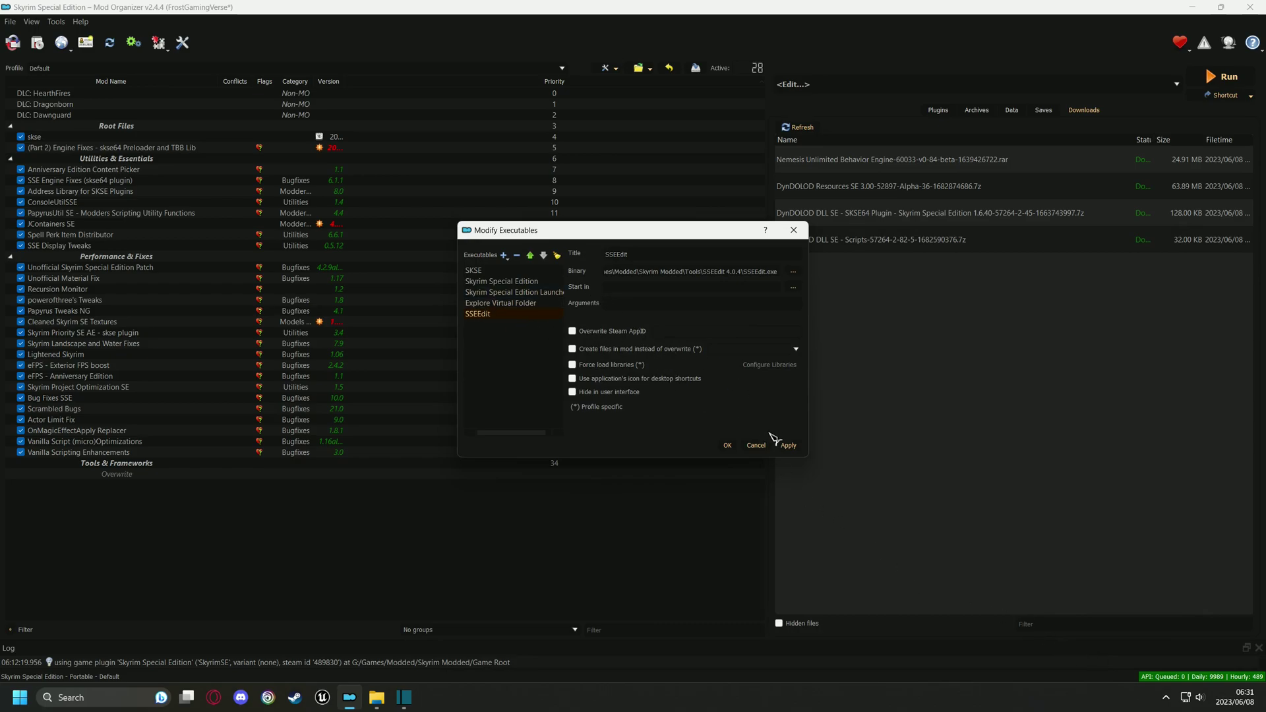
click(729, 446)
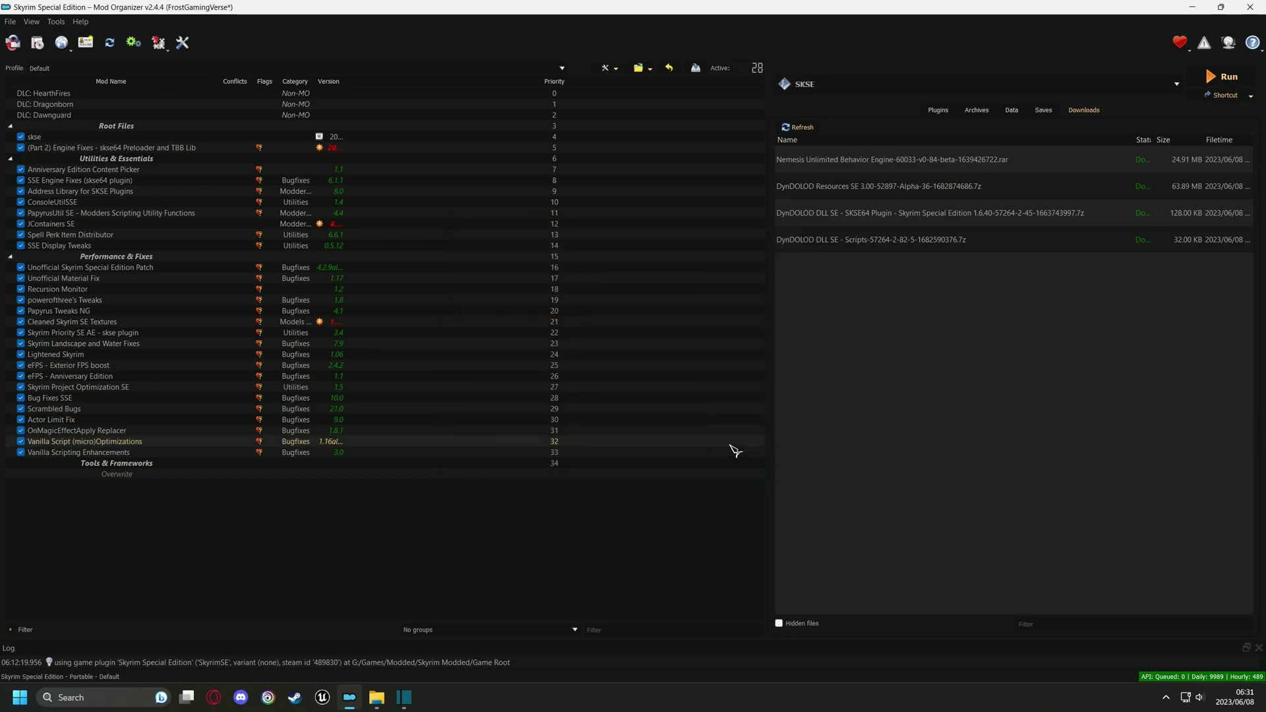
click(794, 88)
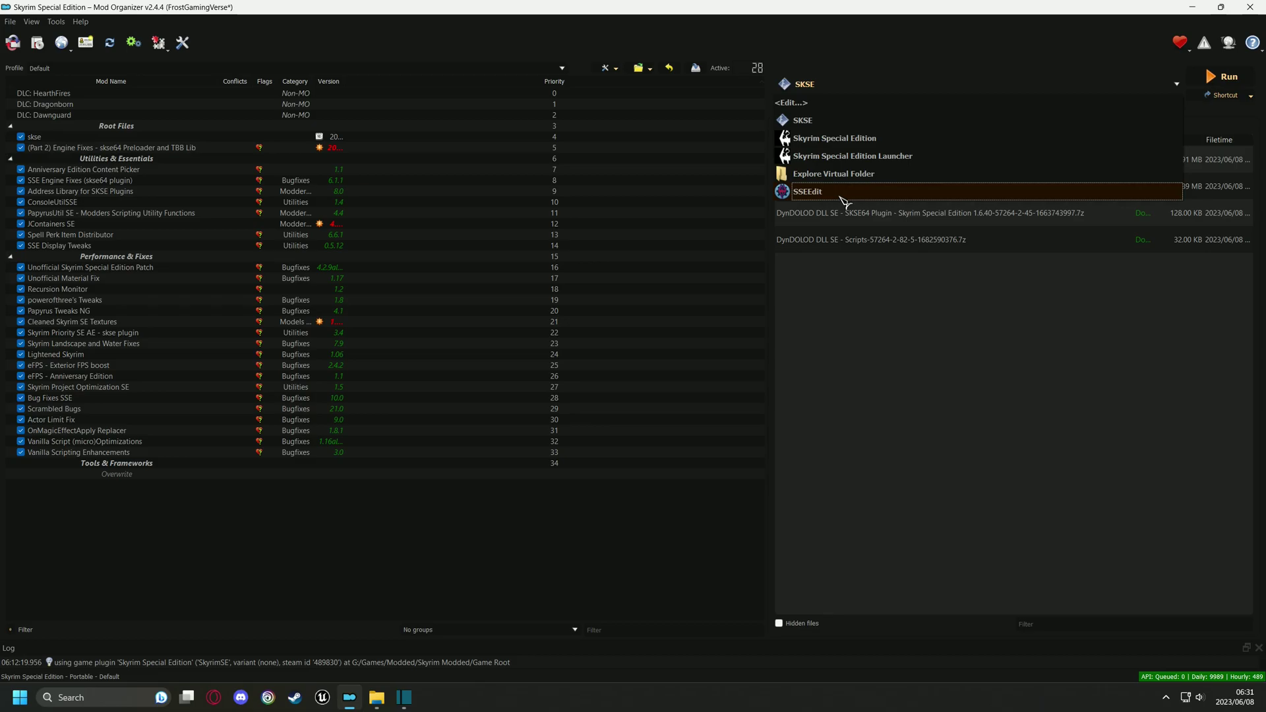
click(673, 508)
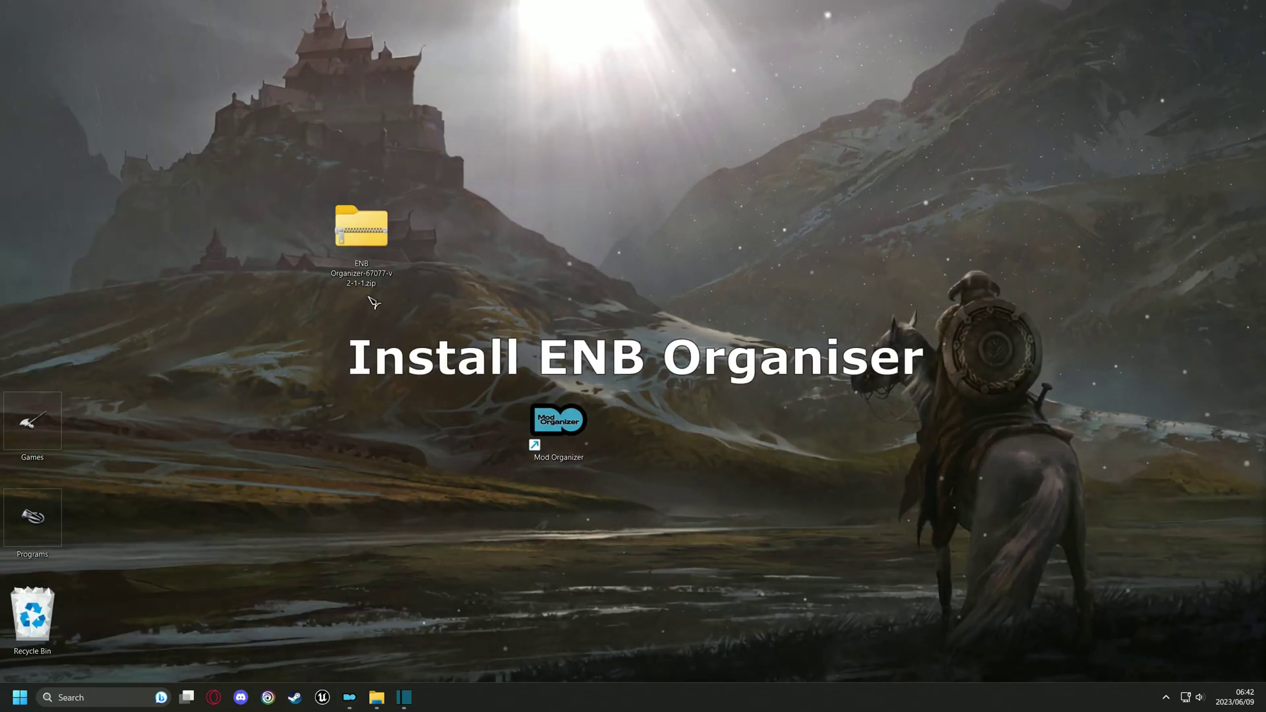
Step: Extract the ENB Organizer zip on the desktop to G:\Games\Modded\Skyrim Modded\Tools
right_click(365, 234)
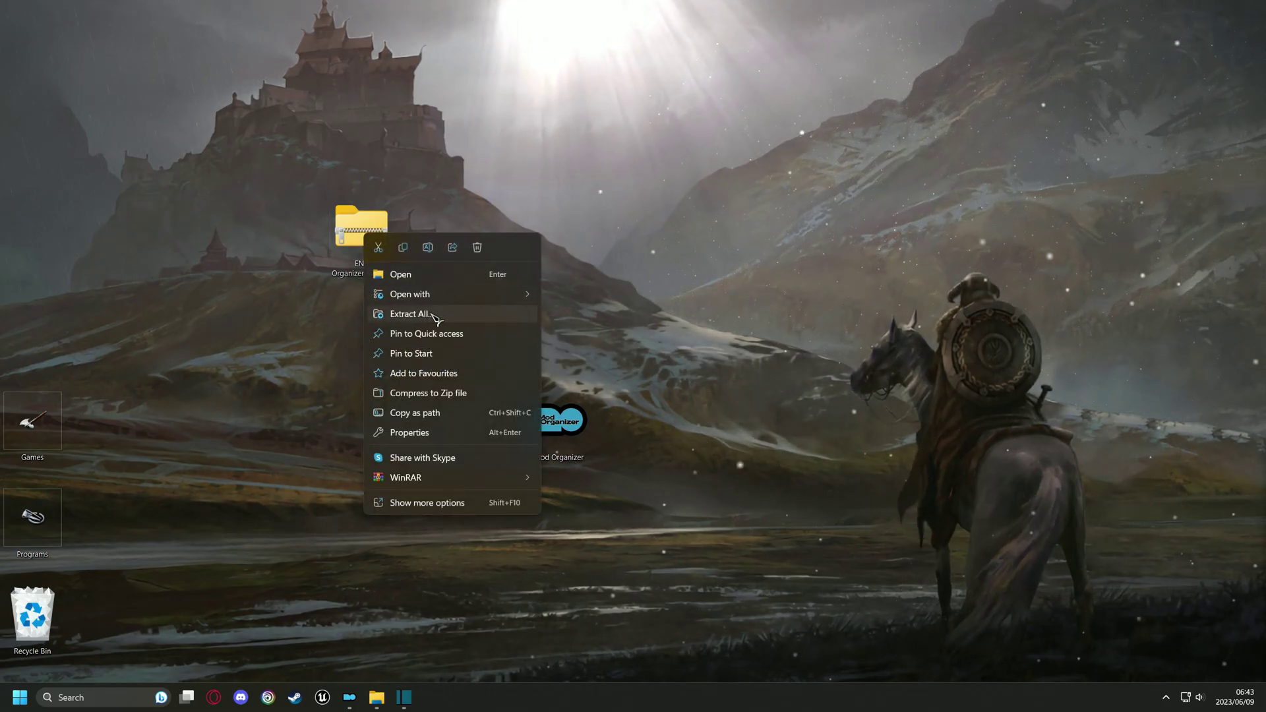
click(409, 314)
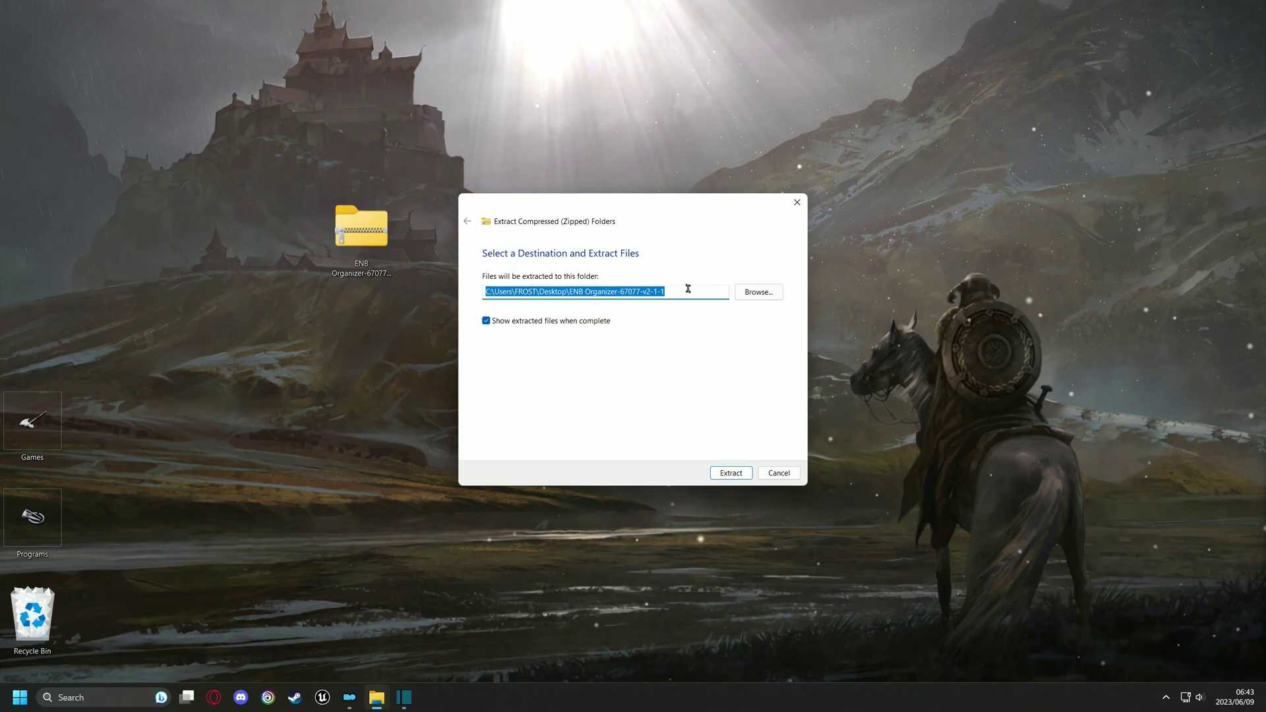
text(G:\Games\Modded\Skyrim Modded\Tools)
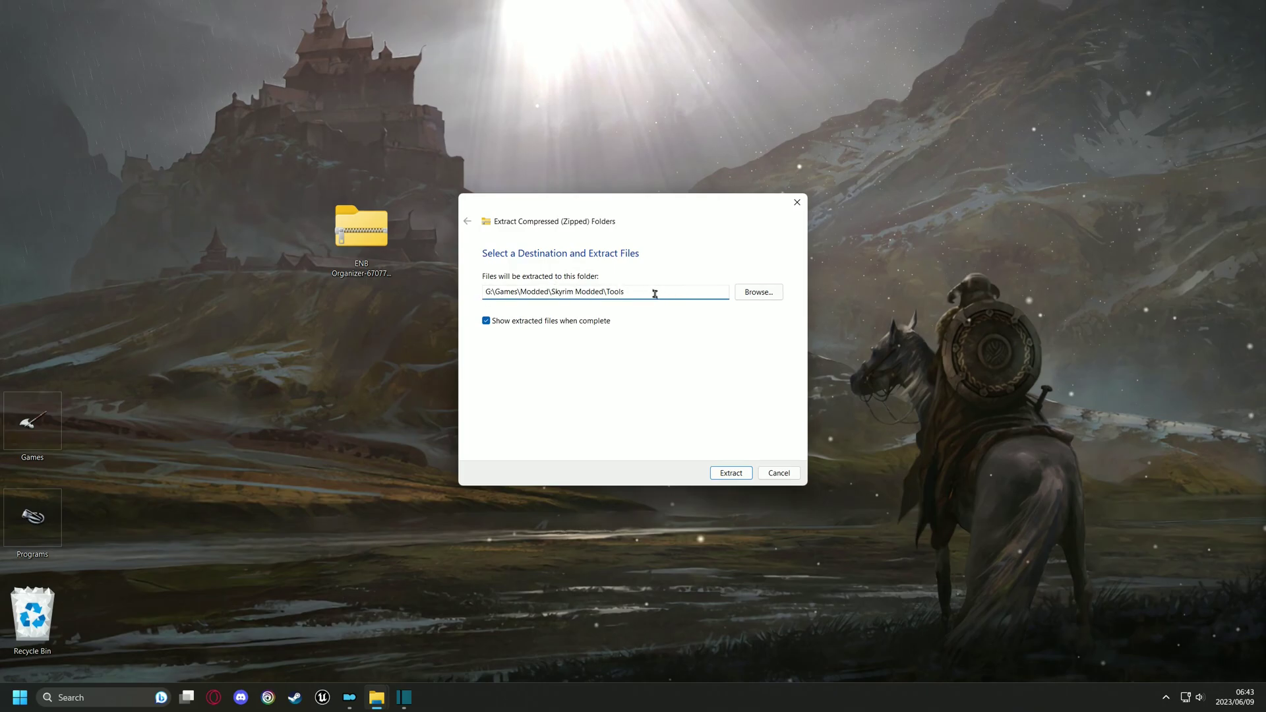
click(738, 475)
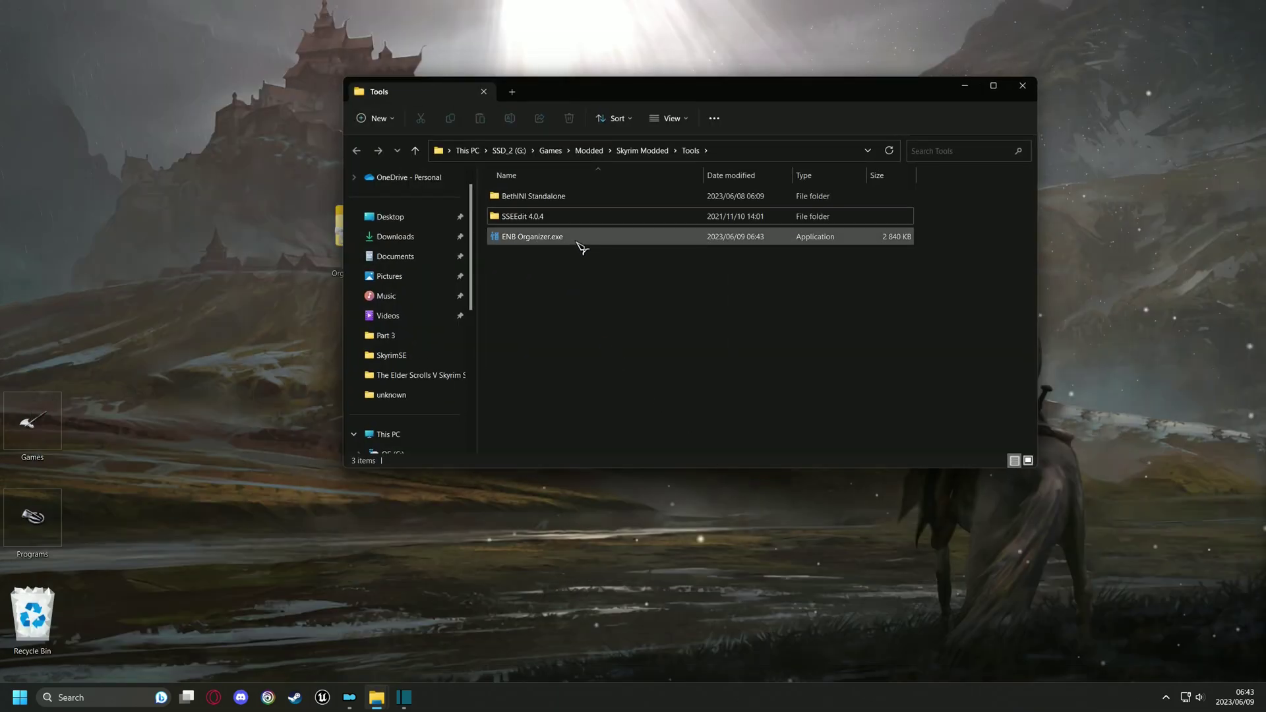
Step: Copy the path of the Tools folder containing ENB Organizer.exe from its File Explorer window
click(353, 700)
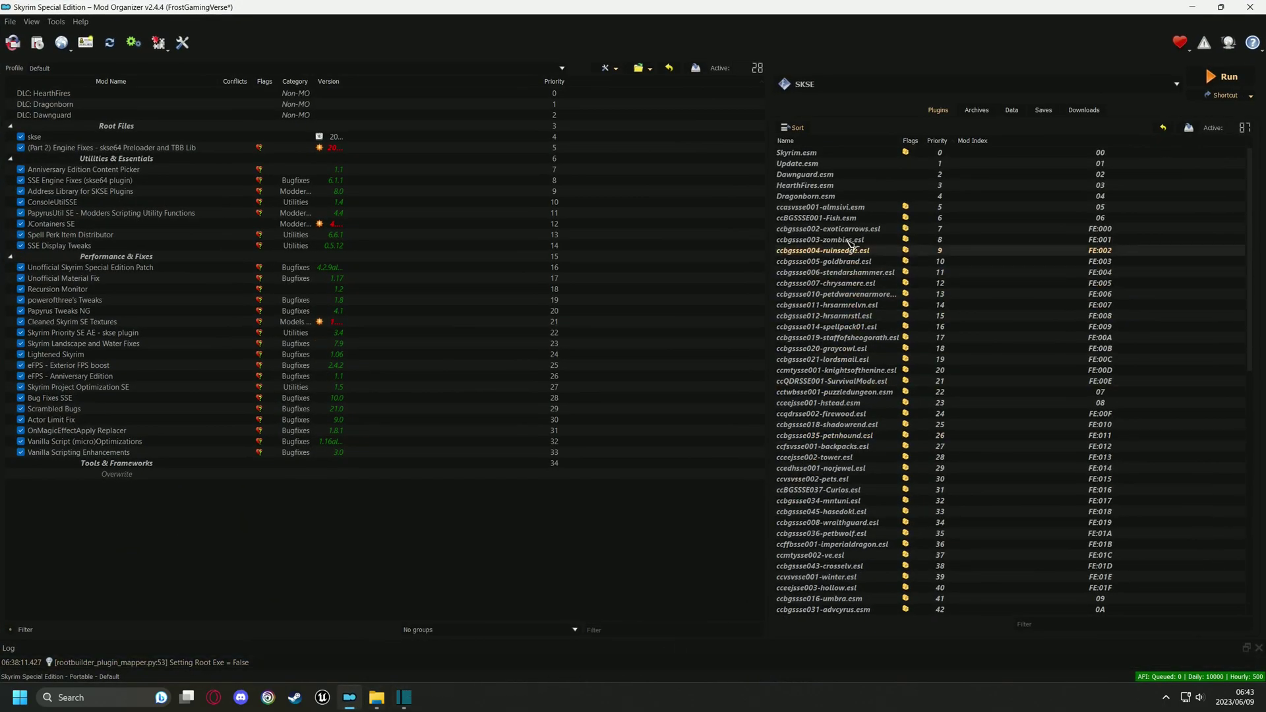
mouse_move(377, 701)
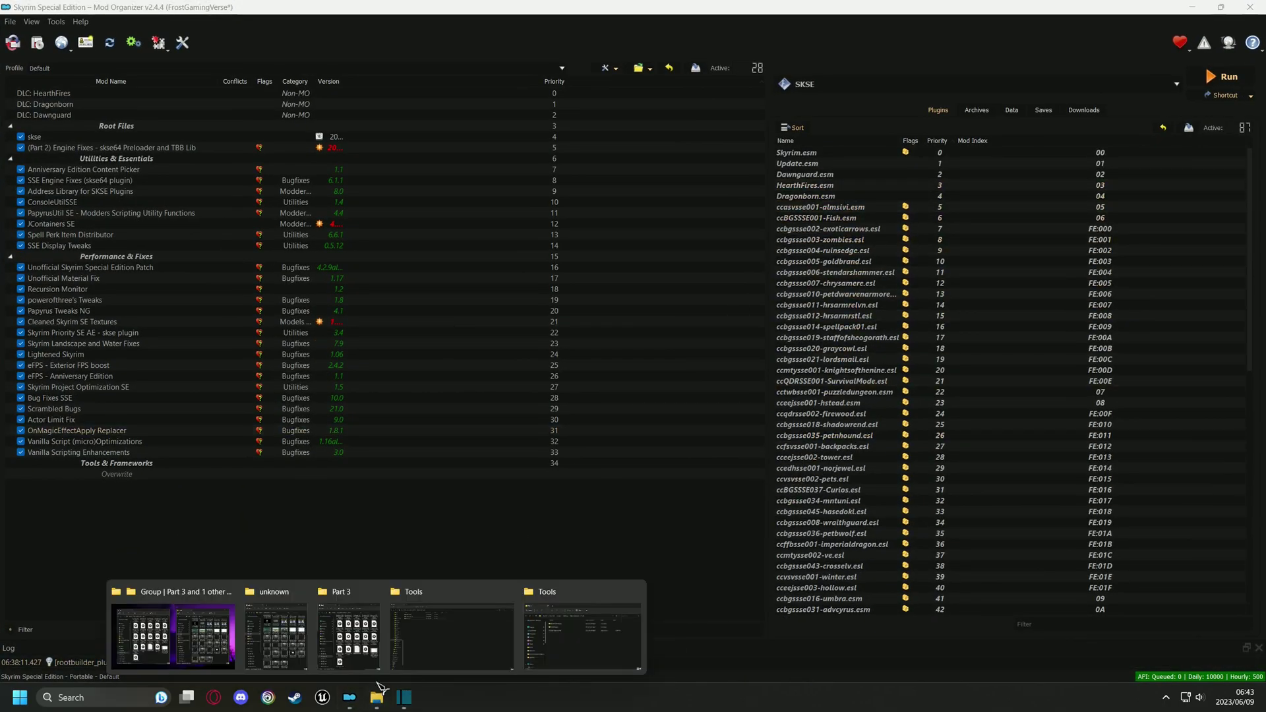
click(477, 652)
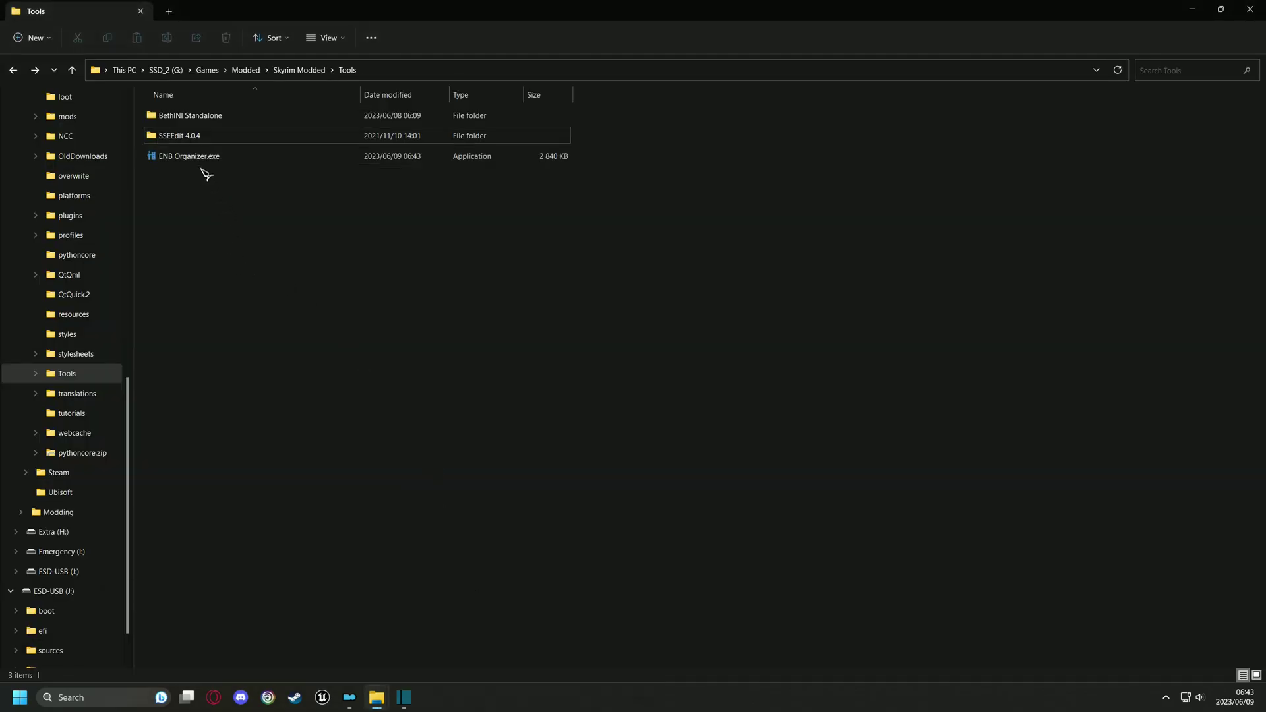
click(197, 161)
click(387, 71)
key(ctrl+c)
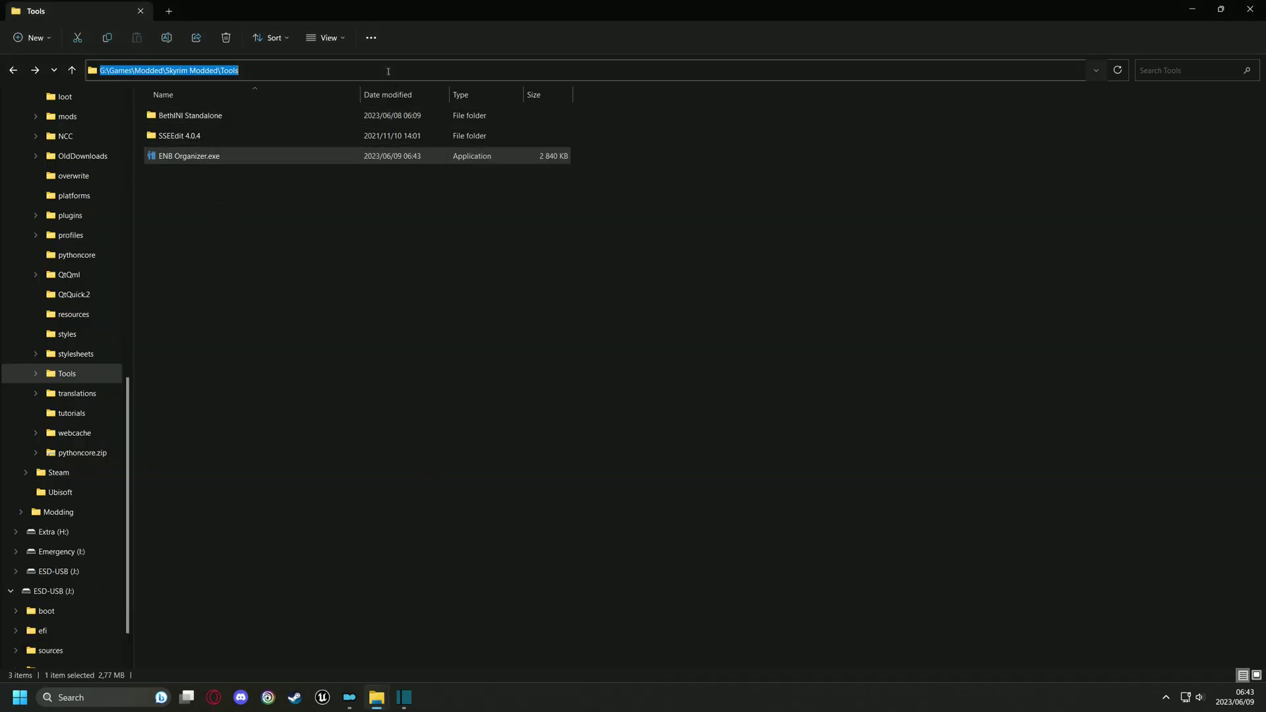
Step: Switch to Mod Organizer and add ENB Organizer.exe from the copied Tools path as an executable
mouse_move(350, 698)
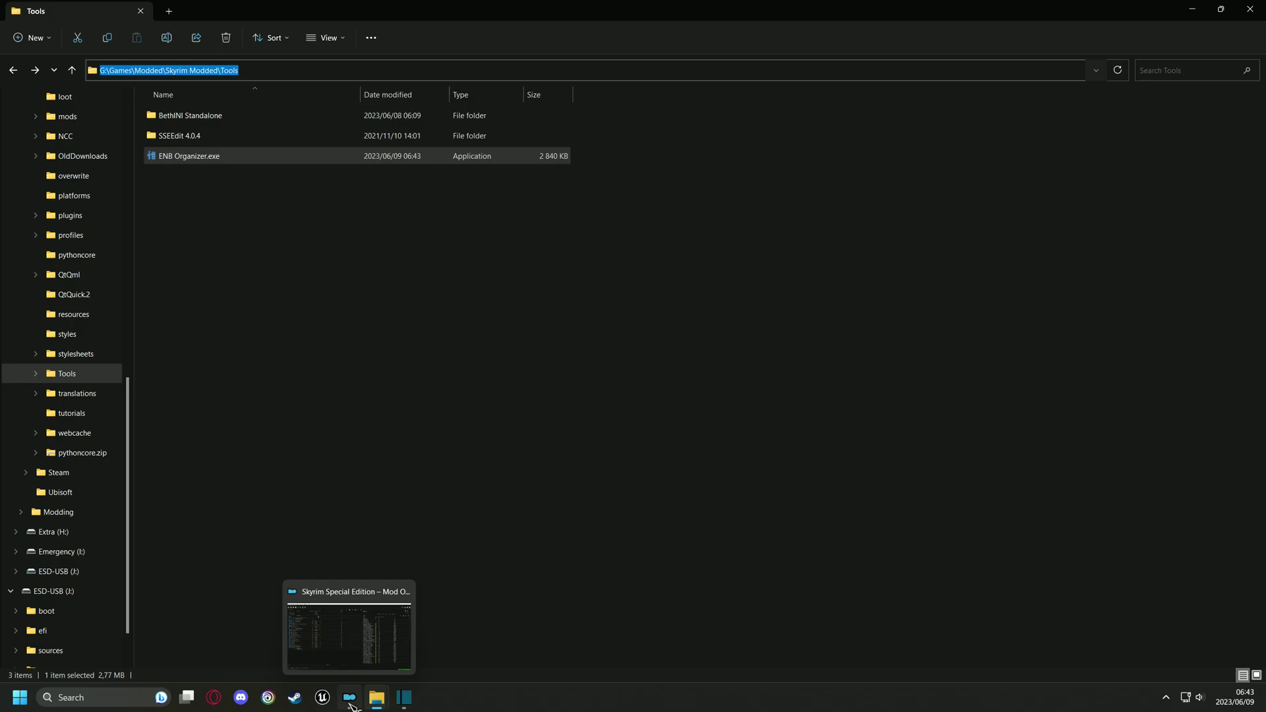
click(356, 634)
click(820, 98)
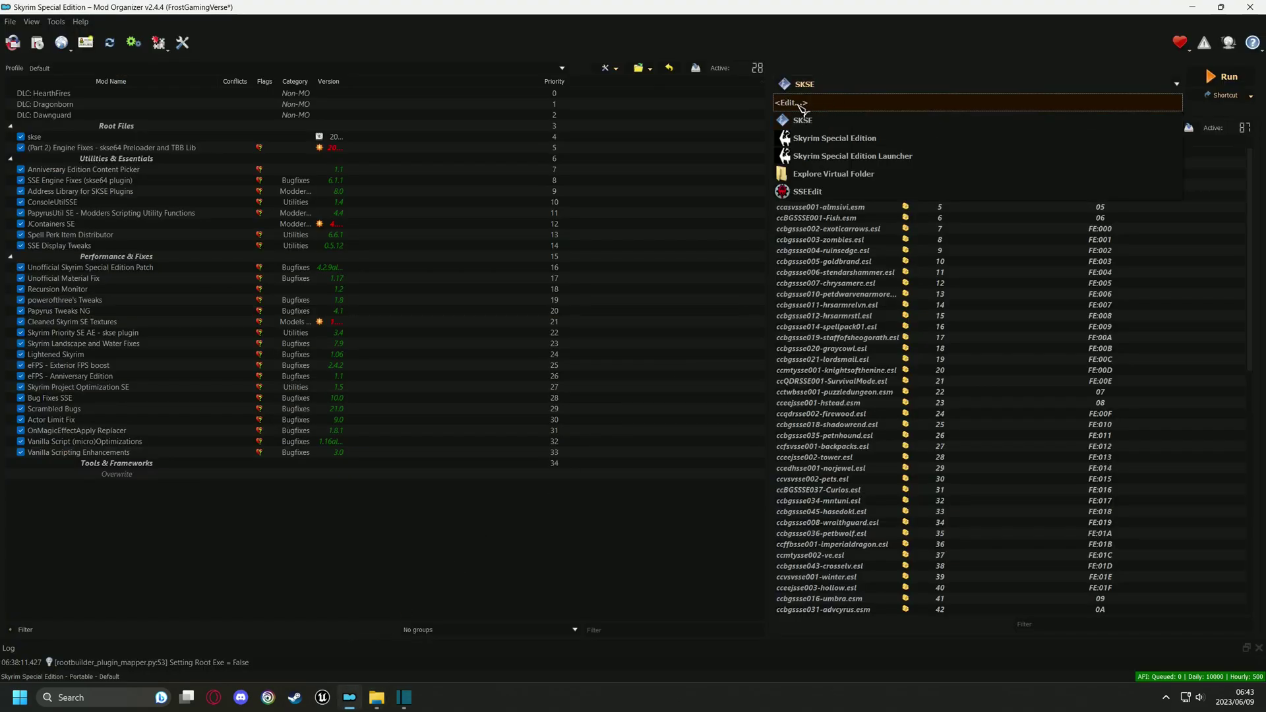
click(804, 111)
click(392, 256)
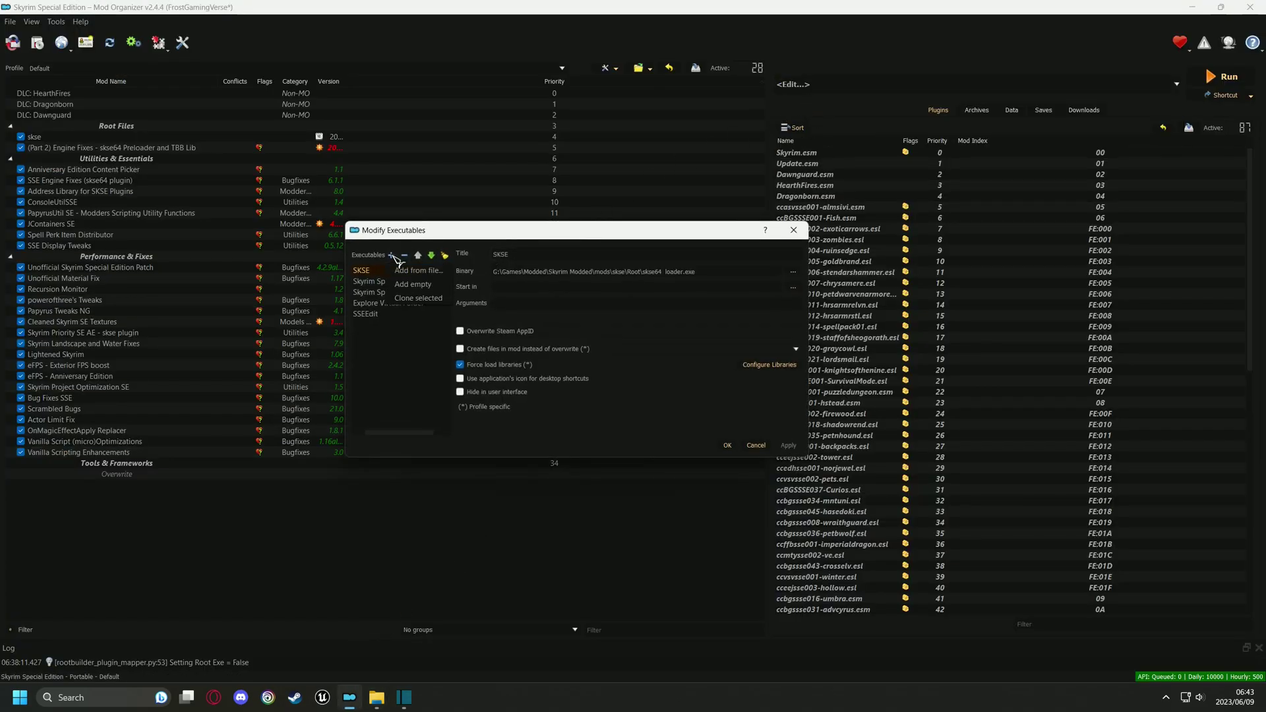
click(419, 272)
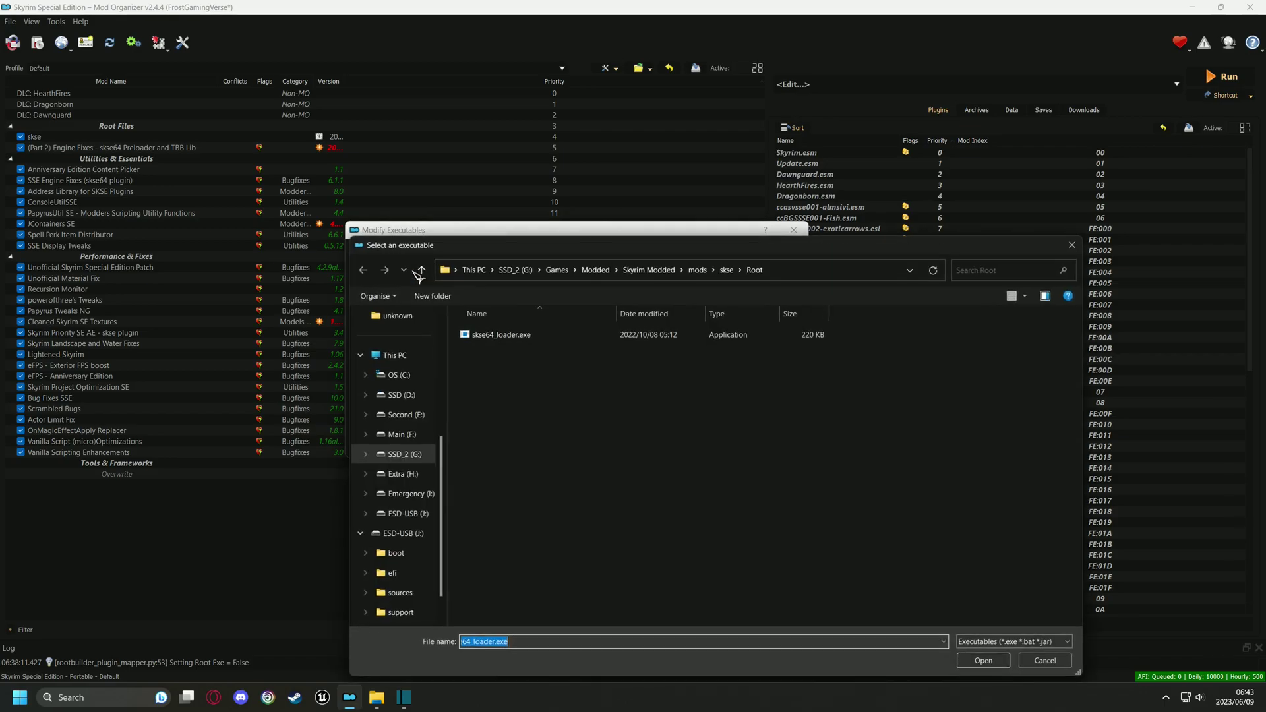
click(808, 269)
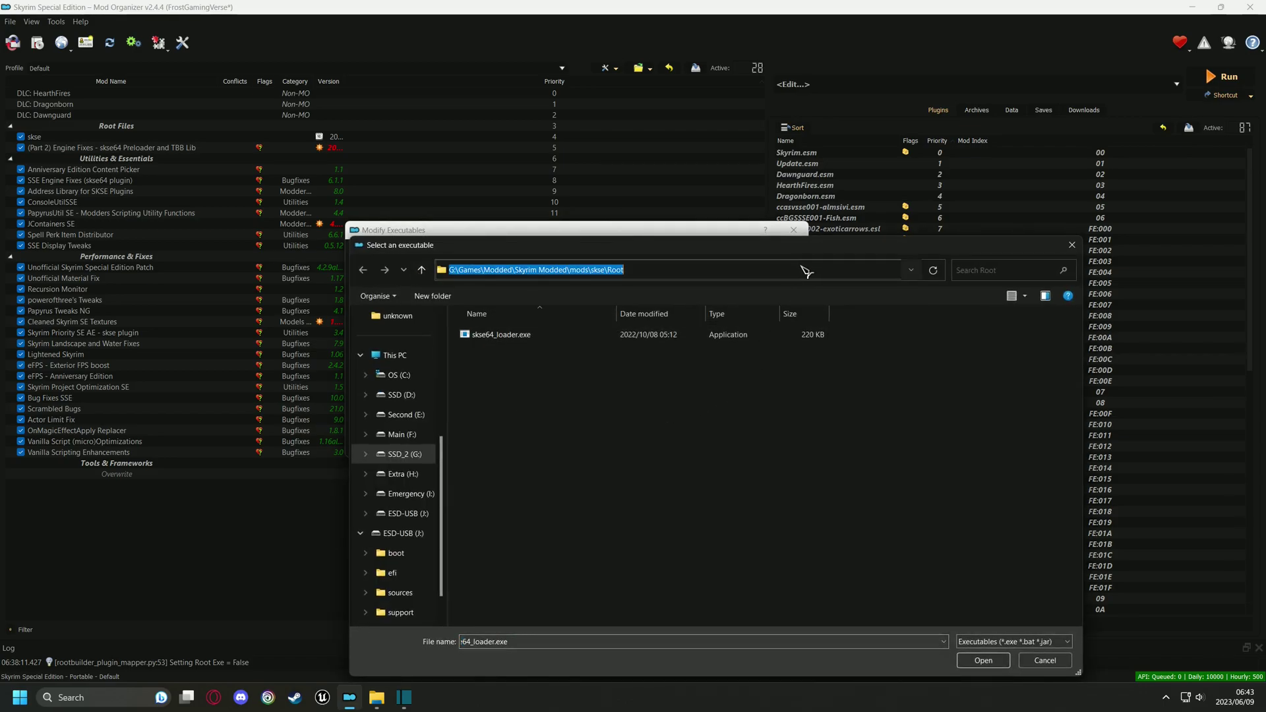
key(ctrl+v)
key(Return)
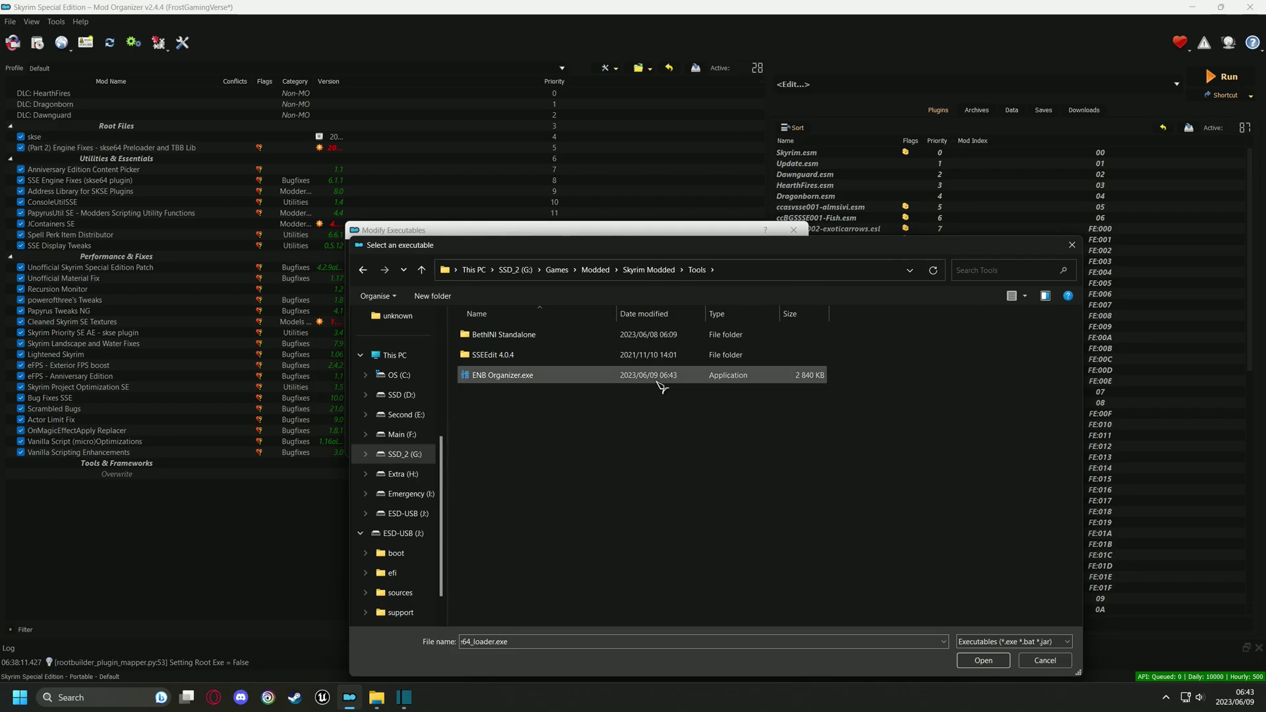
click(515, 379)
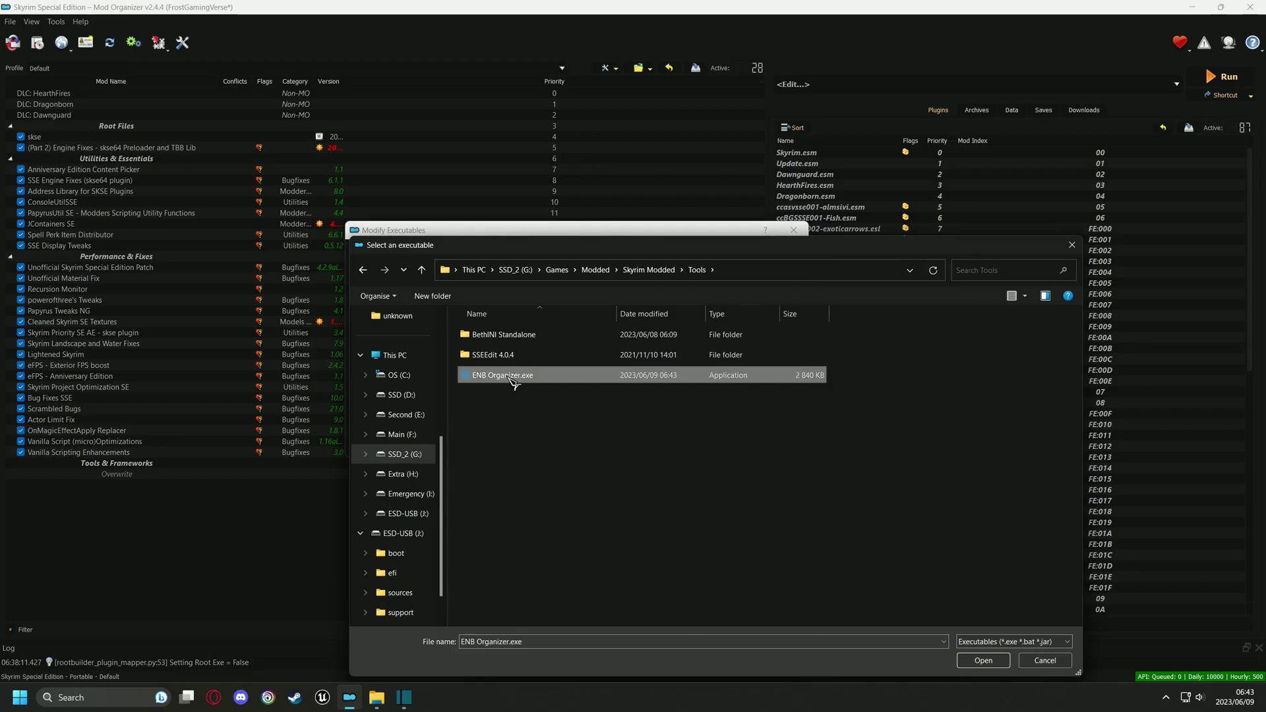
click(984, 661)
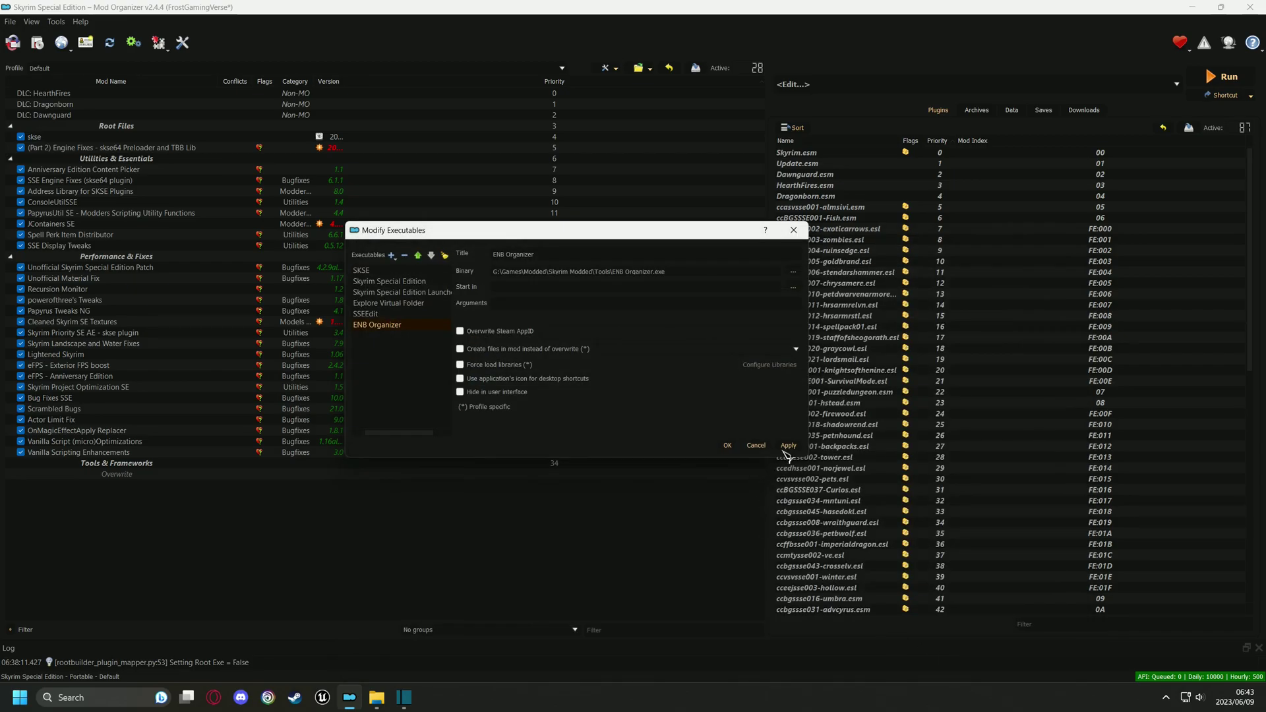
click(727, 447)
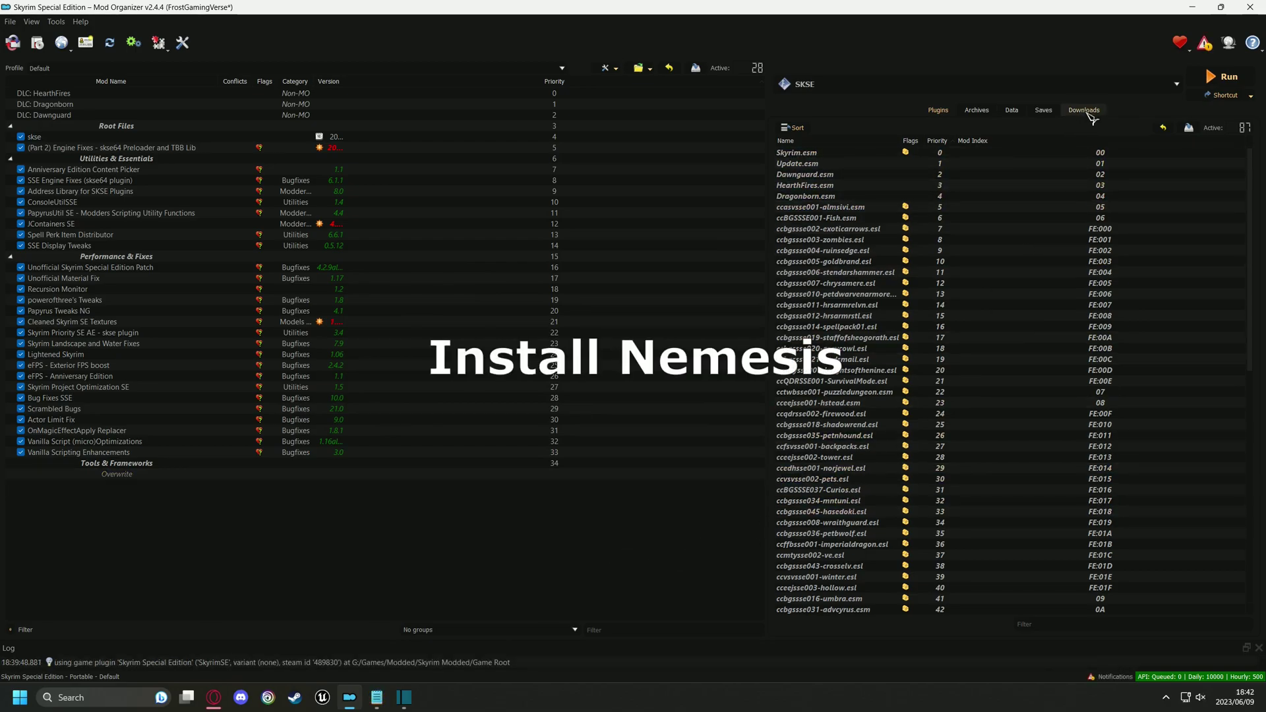
Step: Install the downloaded Nemesis Unlimited Behavior Engine archive as Project New Reign - Nemesis Unlimited Behavior Engine
click(1085, 114)
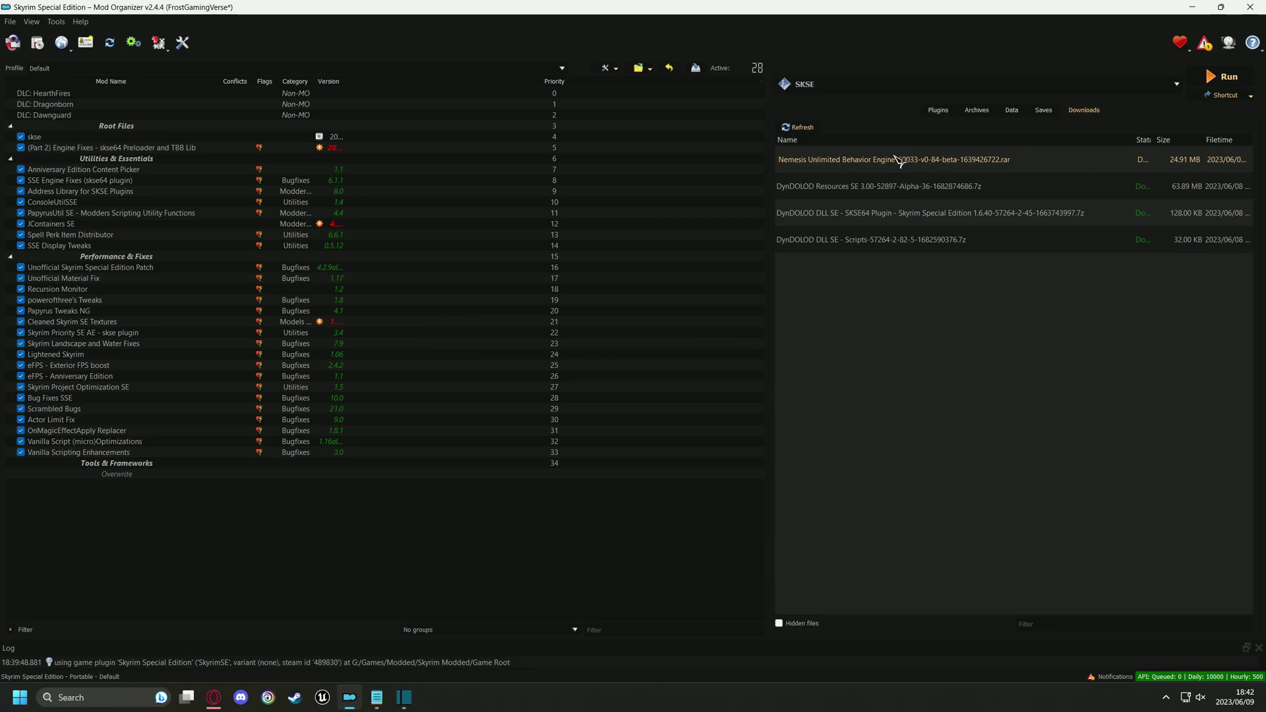
double_click(849, 165)
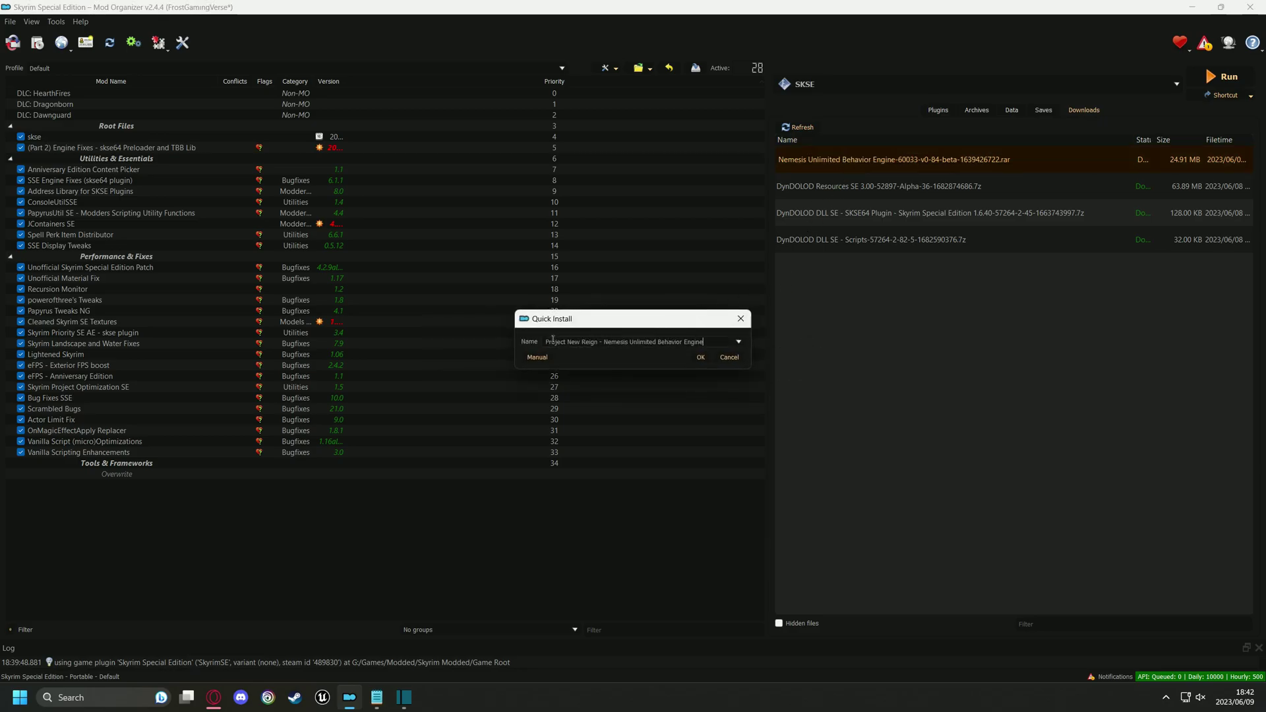
click(702, 359)
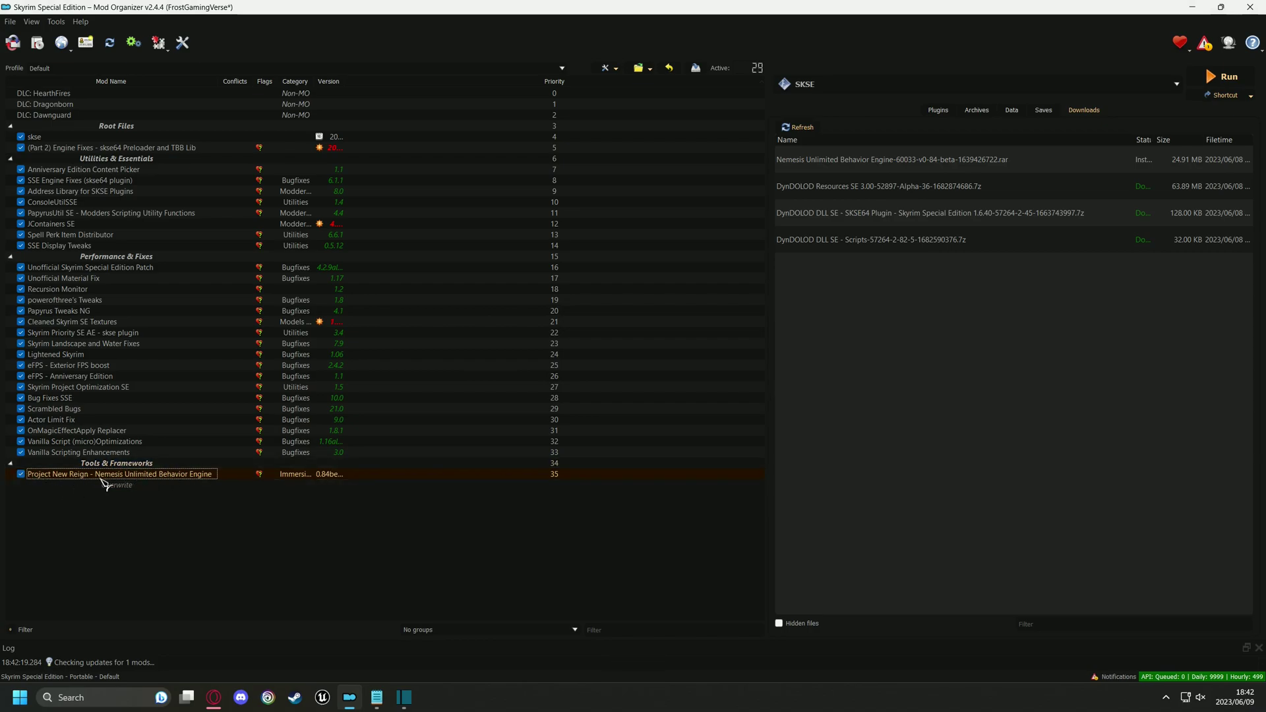
Step: Open the Nemesis mod's Nemesis_Engine folder in File Explorer, copy its path, and return to Mod Organizer
right_click(165, 474)
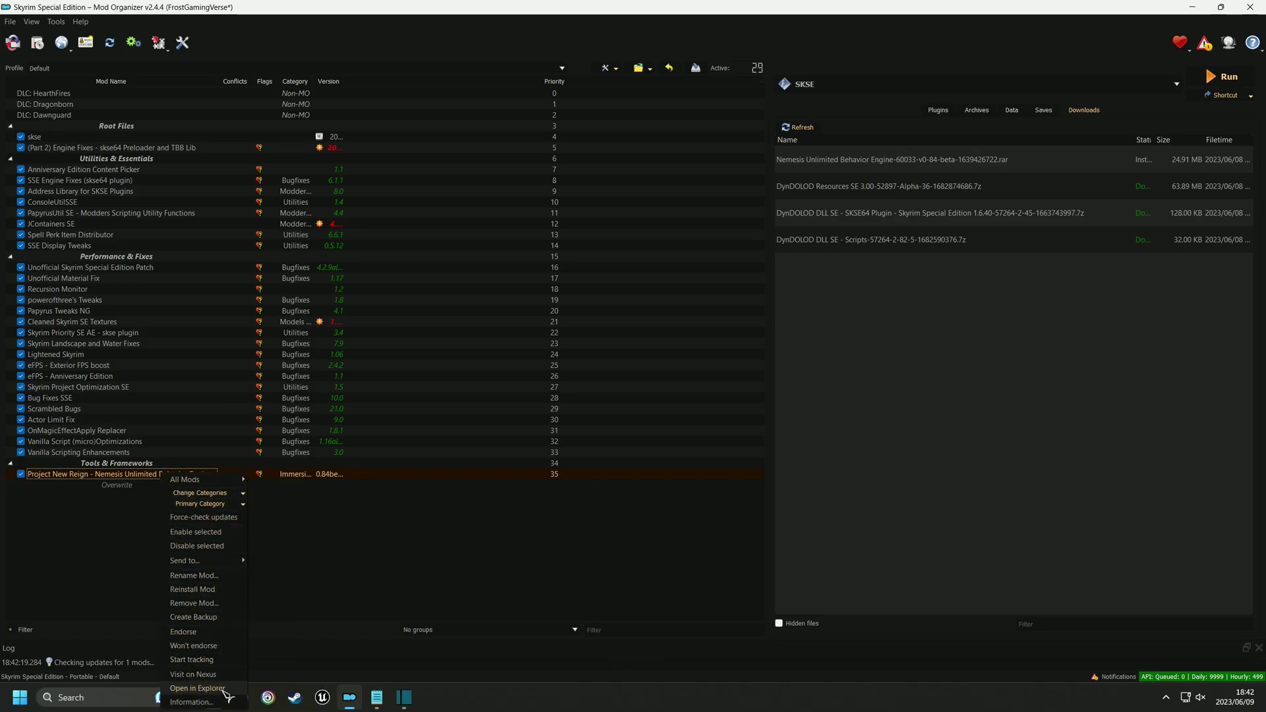
click(197, 689)
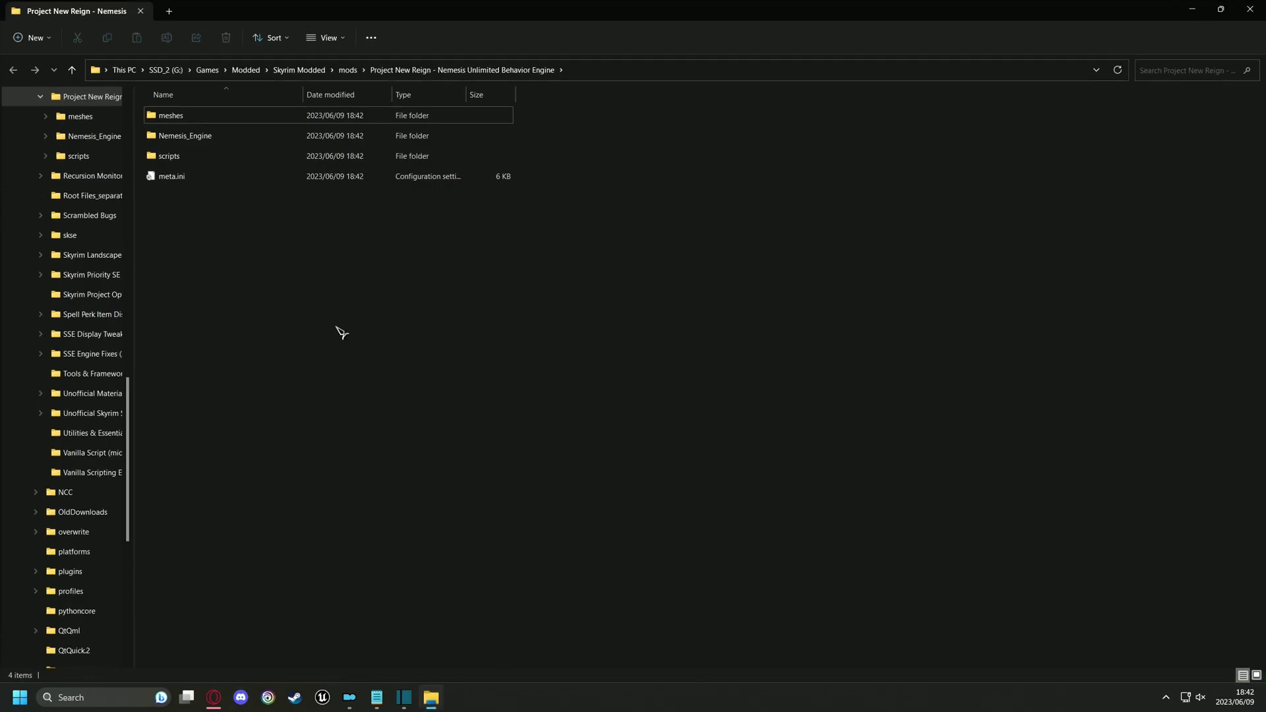
double_click(185, 136)
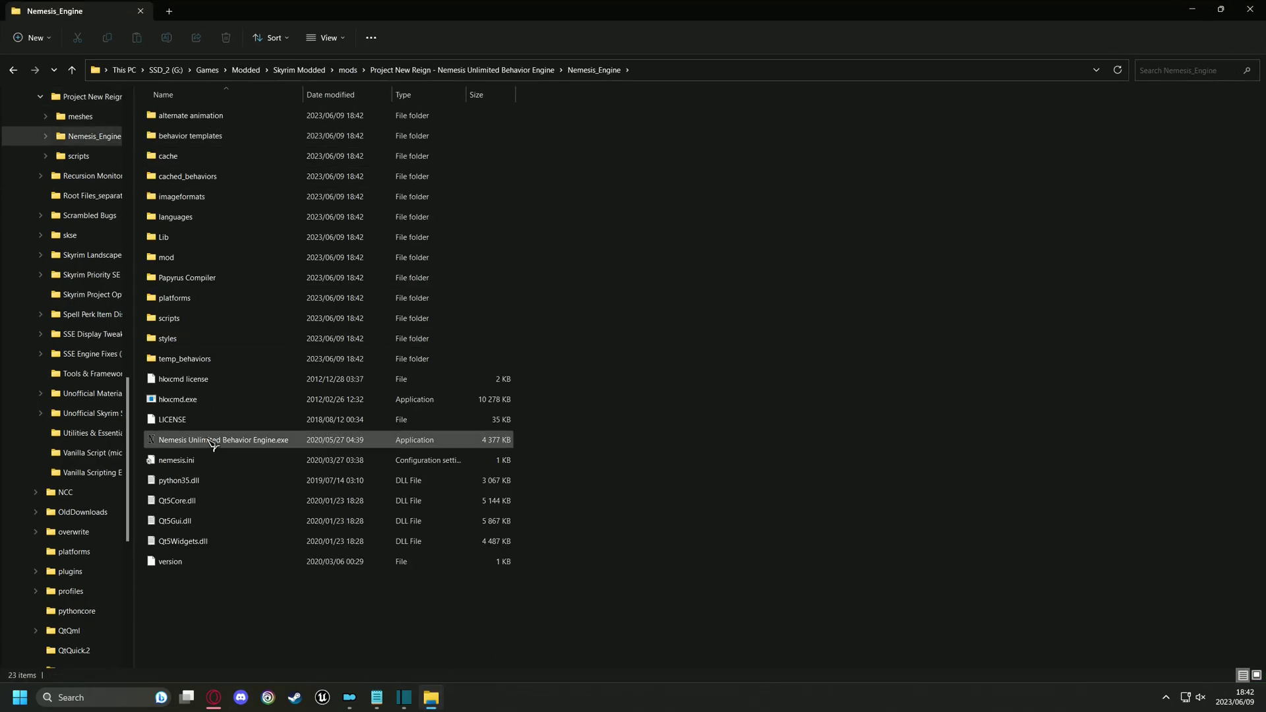
click(669, 70)
key(ctrl+c)
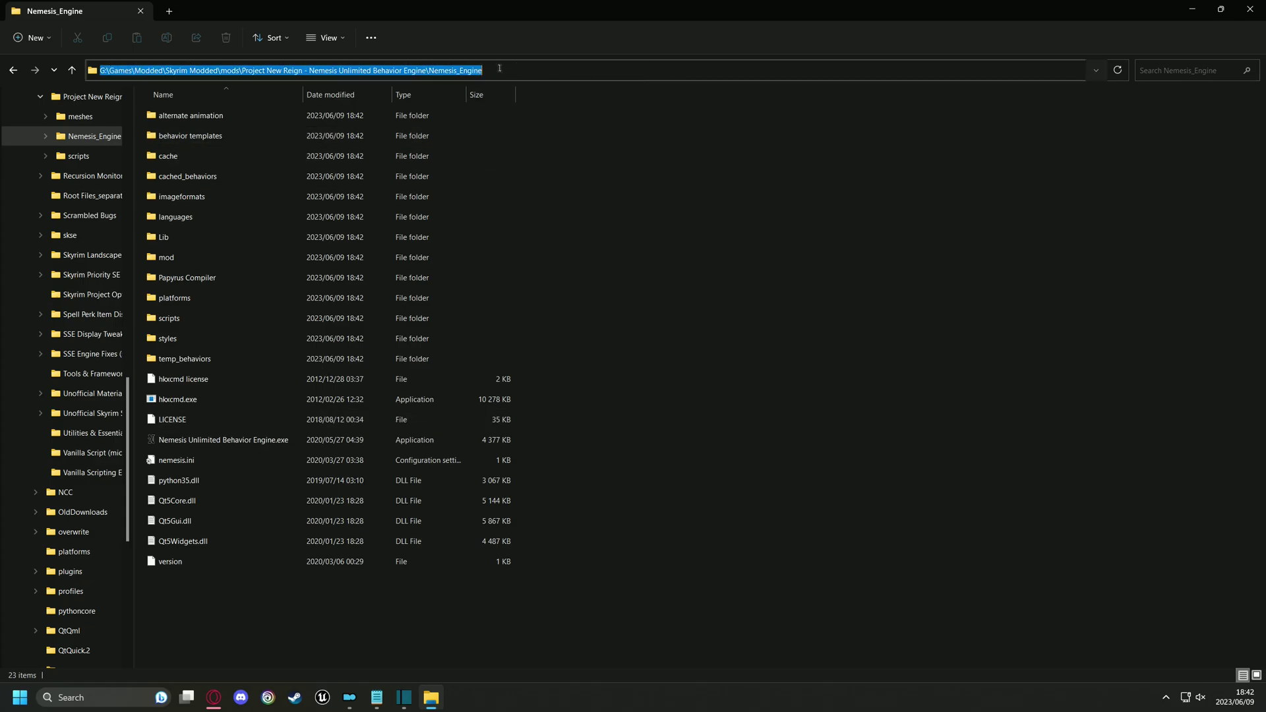
click(1194, 10)
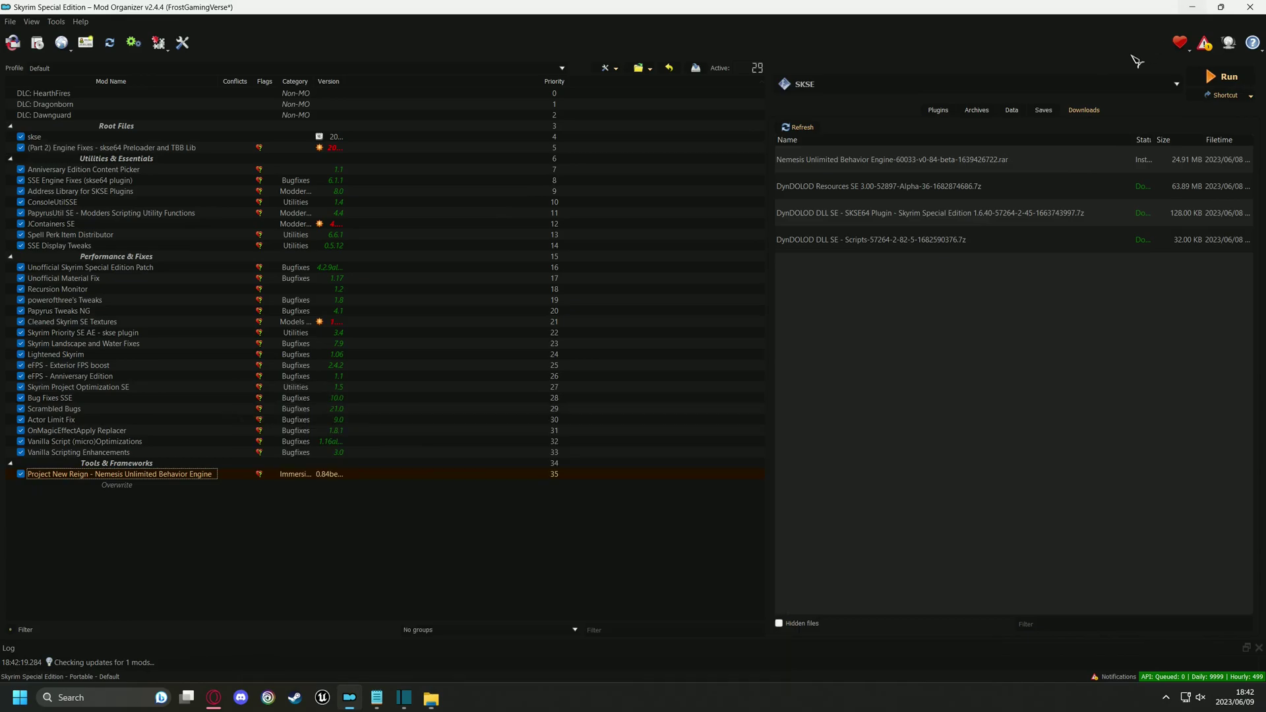
Step: Add Nemesis Unlimited Behavior Engine.exe from the copied Nemesis_Engine path as an executable and save the executables list
click(884, 84)
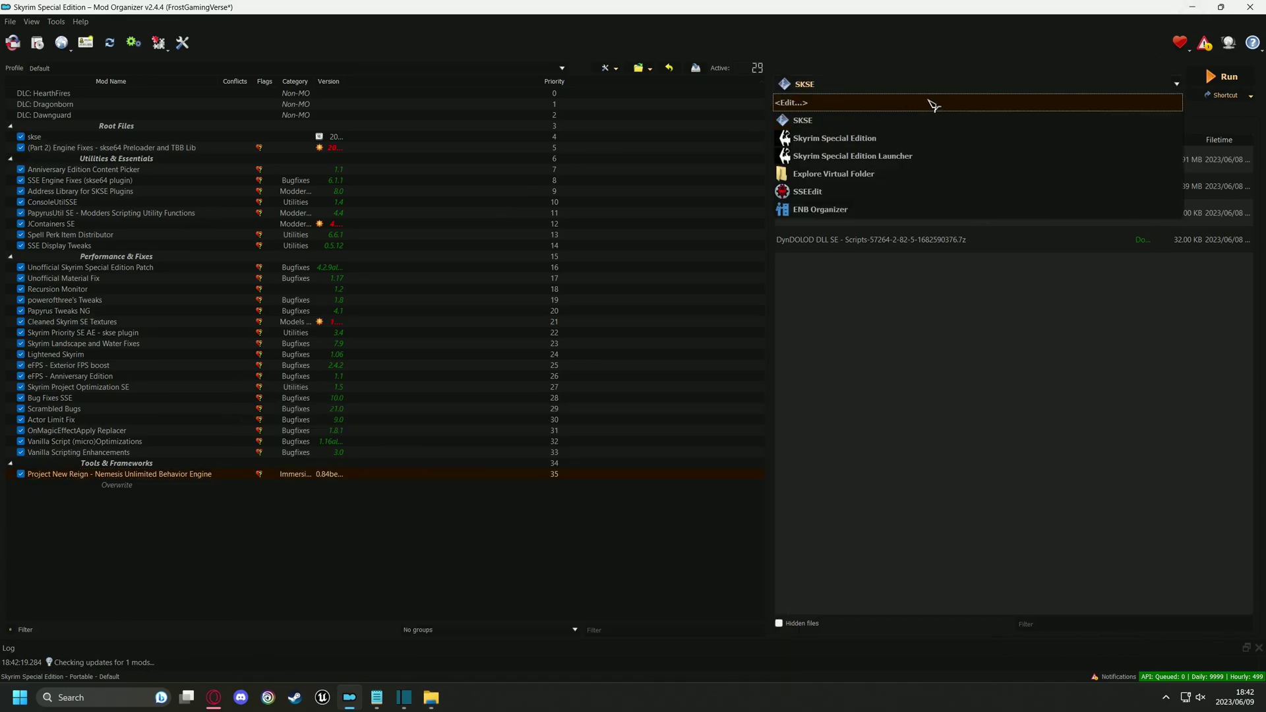
click(933, 105)
click(392, 255)
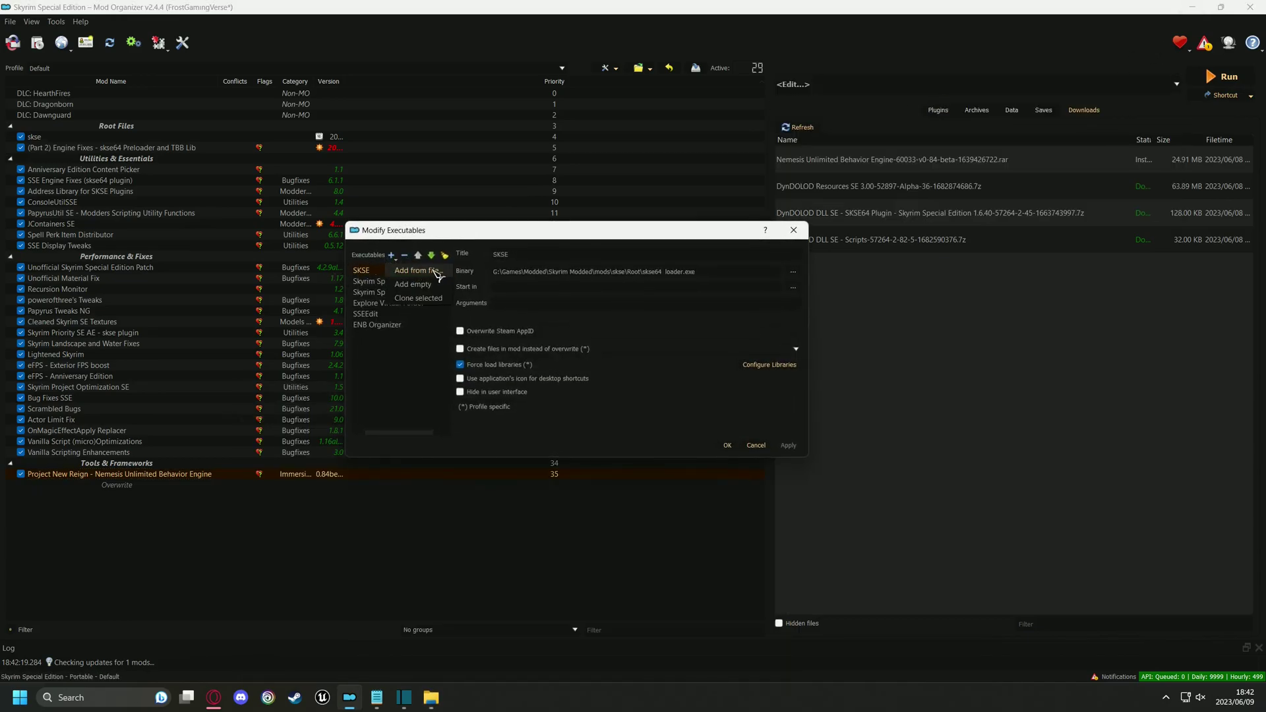
click(419, 271)
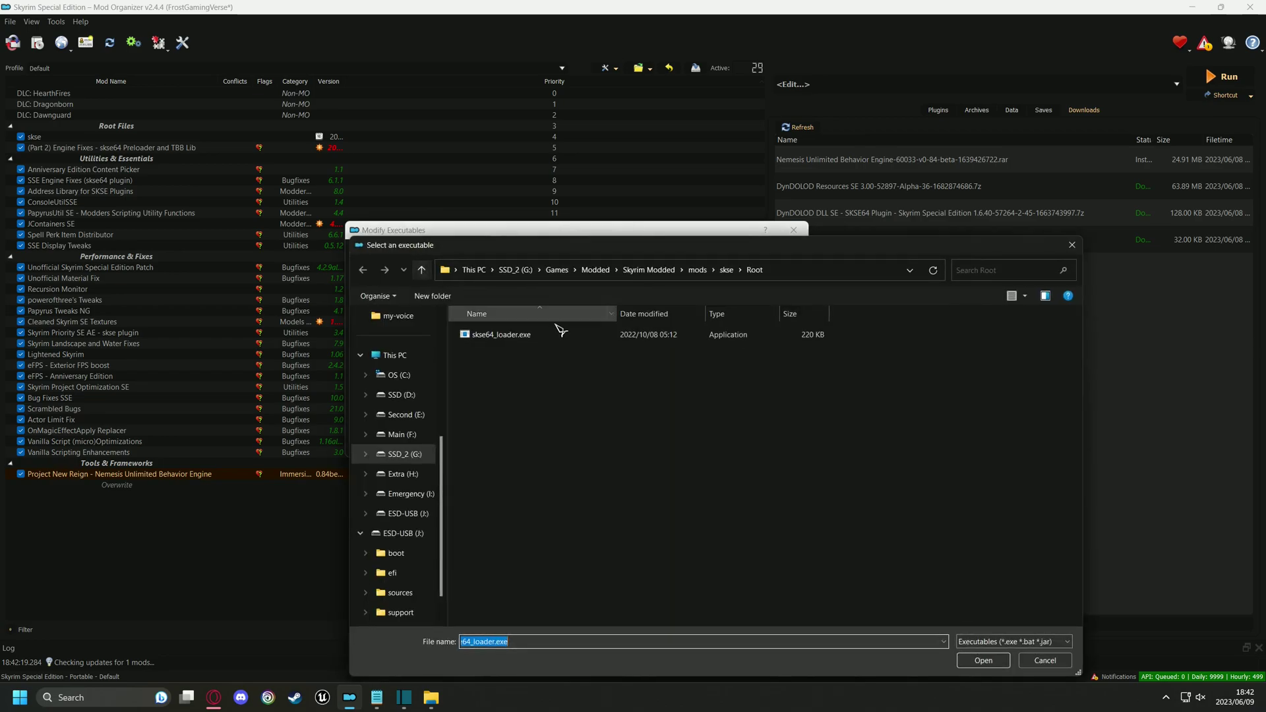
click(803, 266)
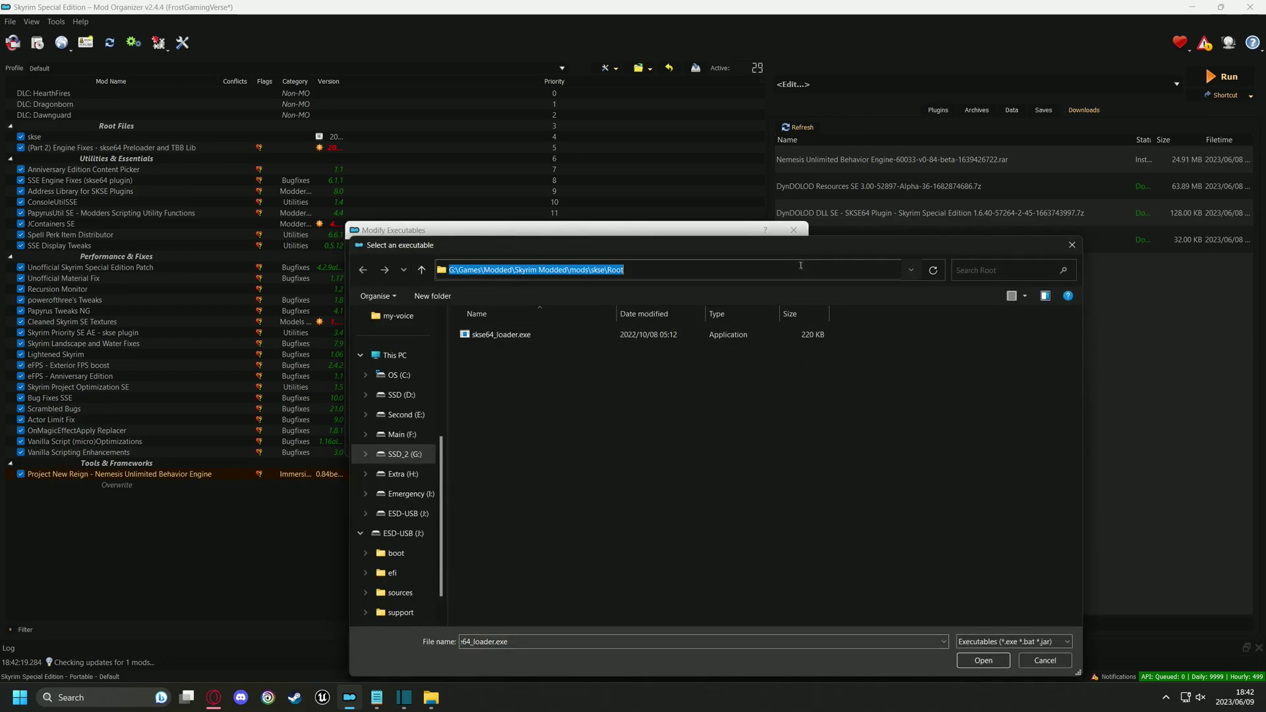
key(ctrl+v)
key(Return)
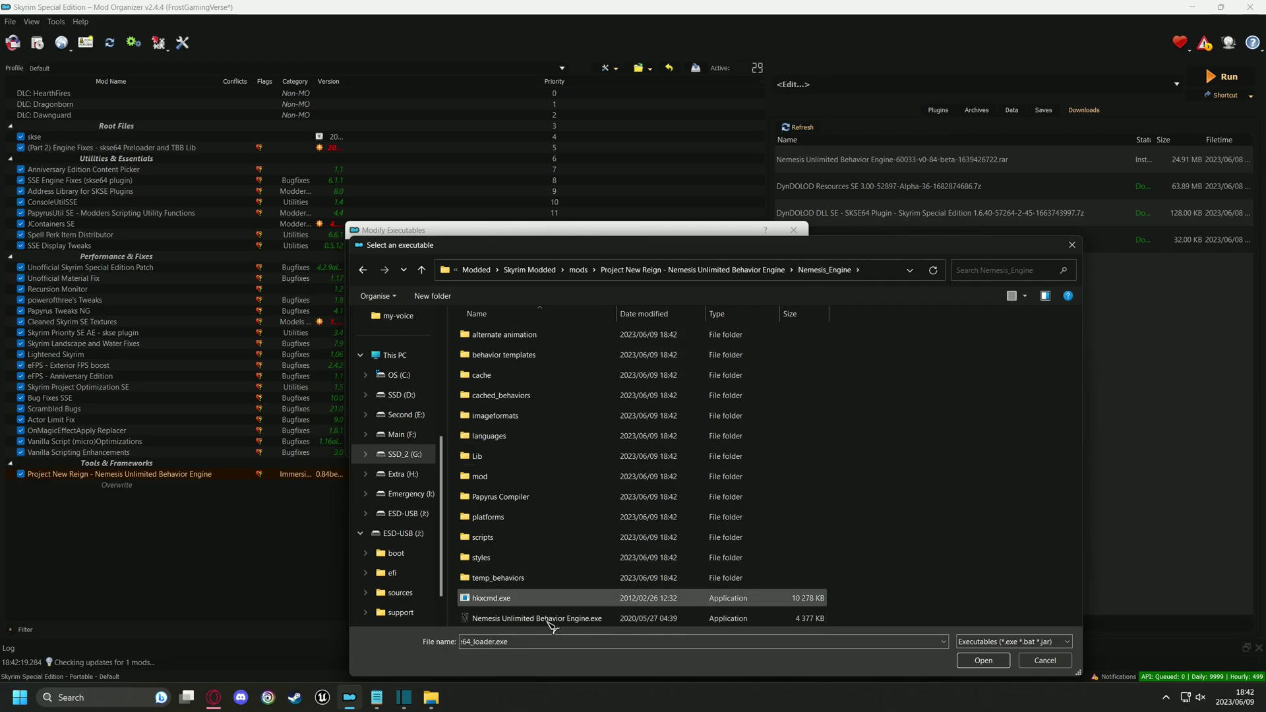
click(628, 620)
click(990, 665)
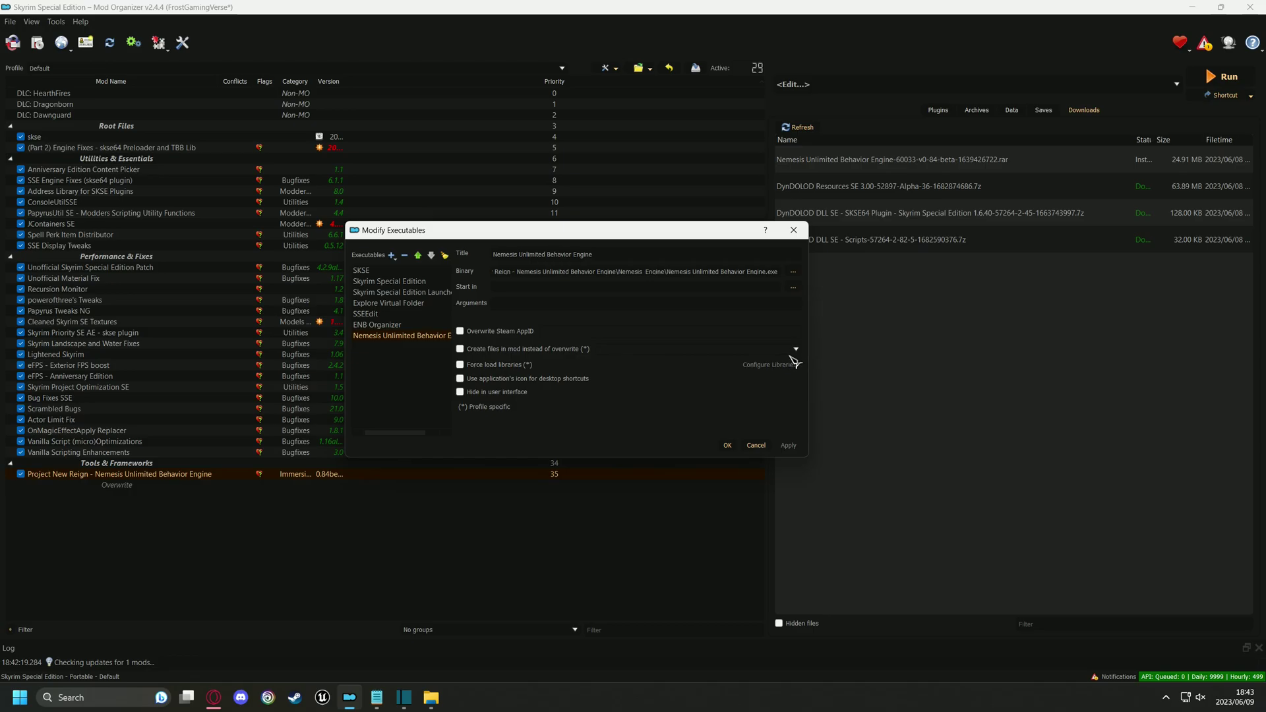
click(727, 447)
Step: Create an empty mod named Nemeis Output at the end of the mod list
right_click(140, 519)
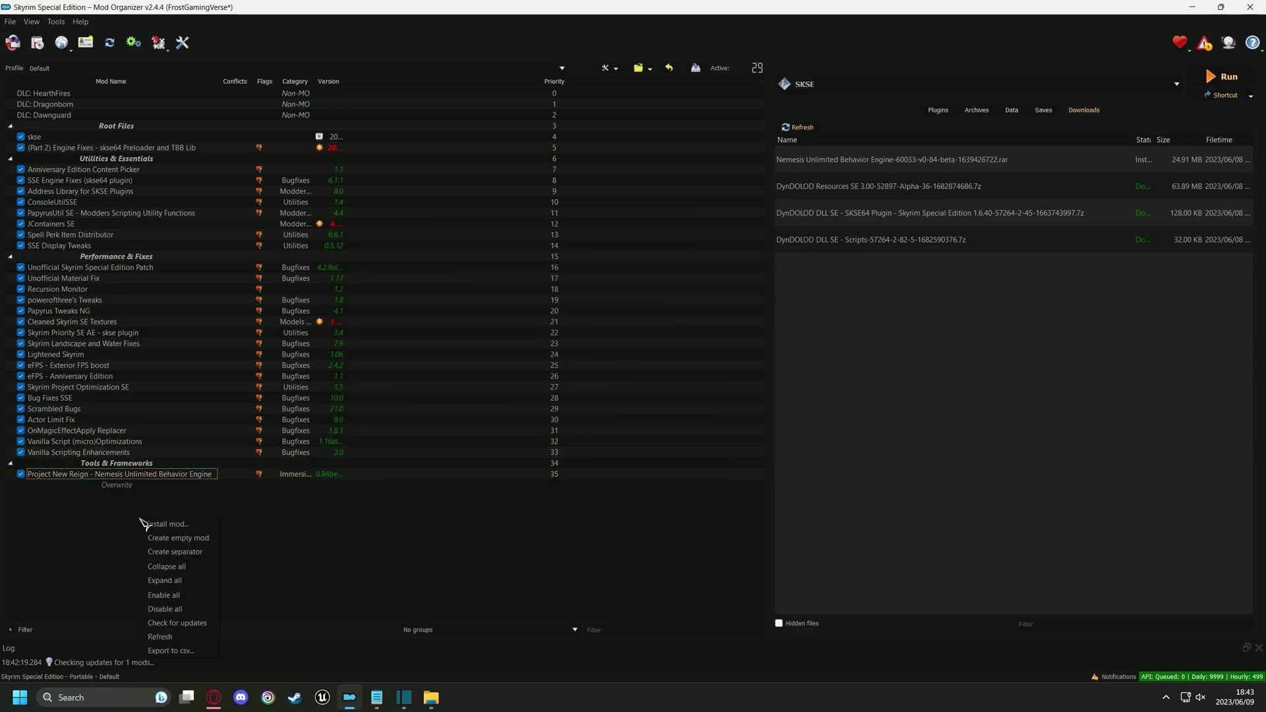
click(178, 538)
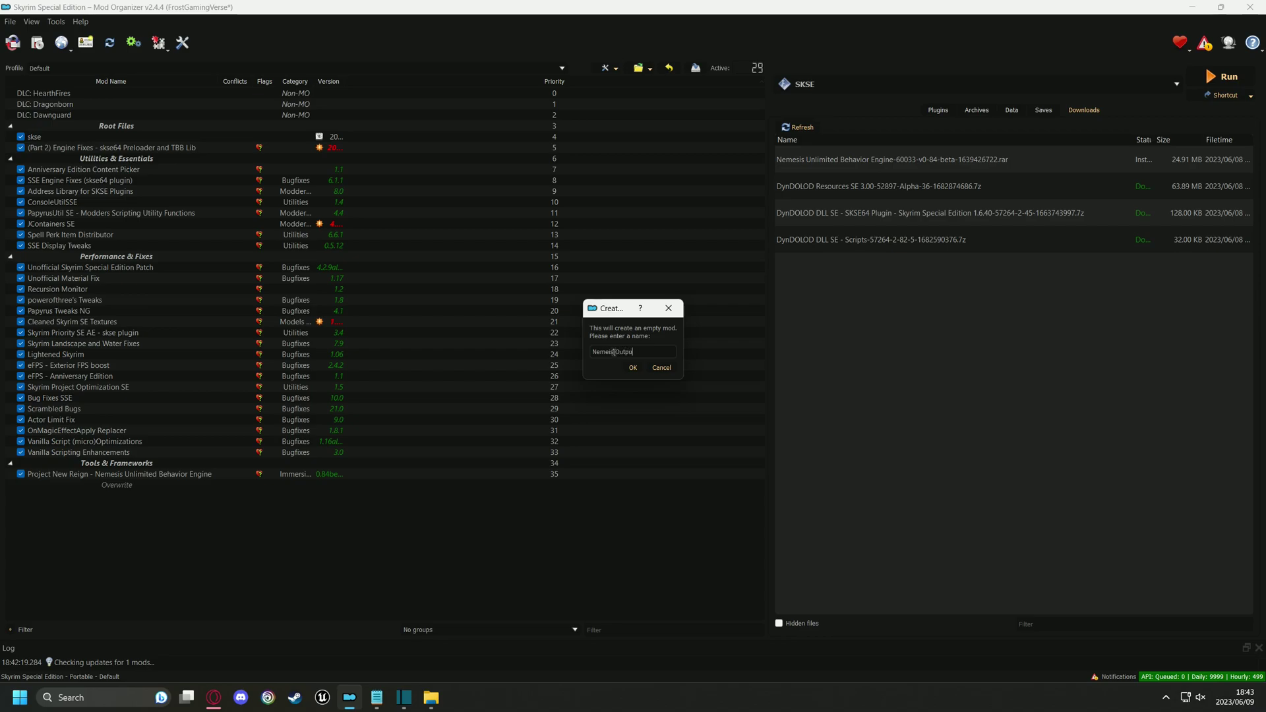
click(631, 368)
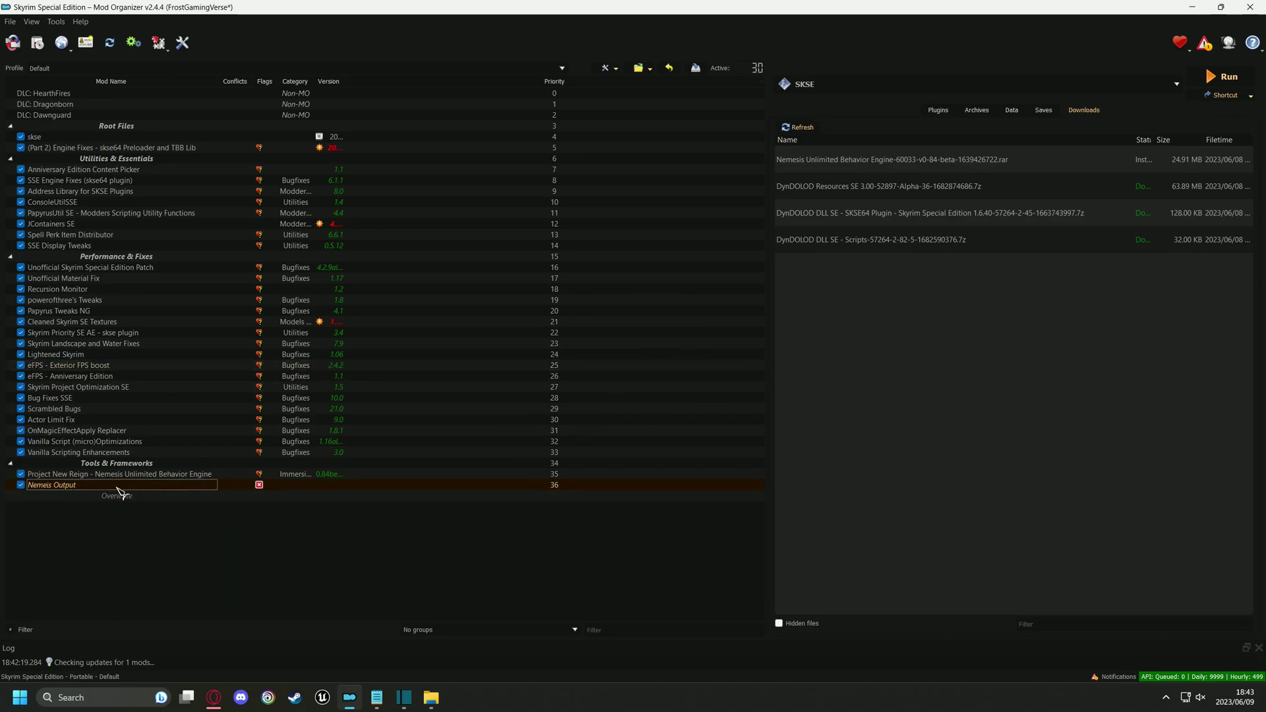
Step: Set the Nemesis Unlimited Behavior Engine executable to create its files in the Nemeis Output mod instead of overwrite
click(856, 84)
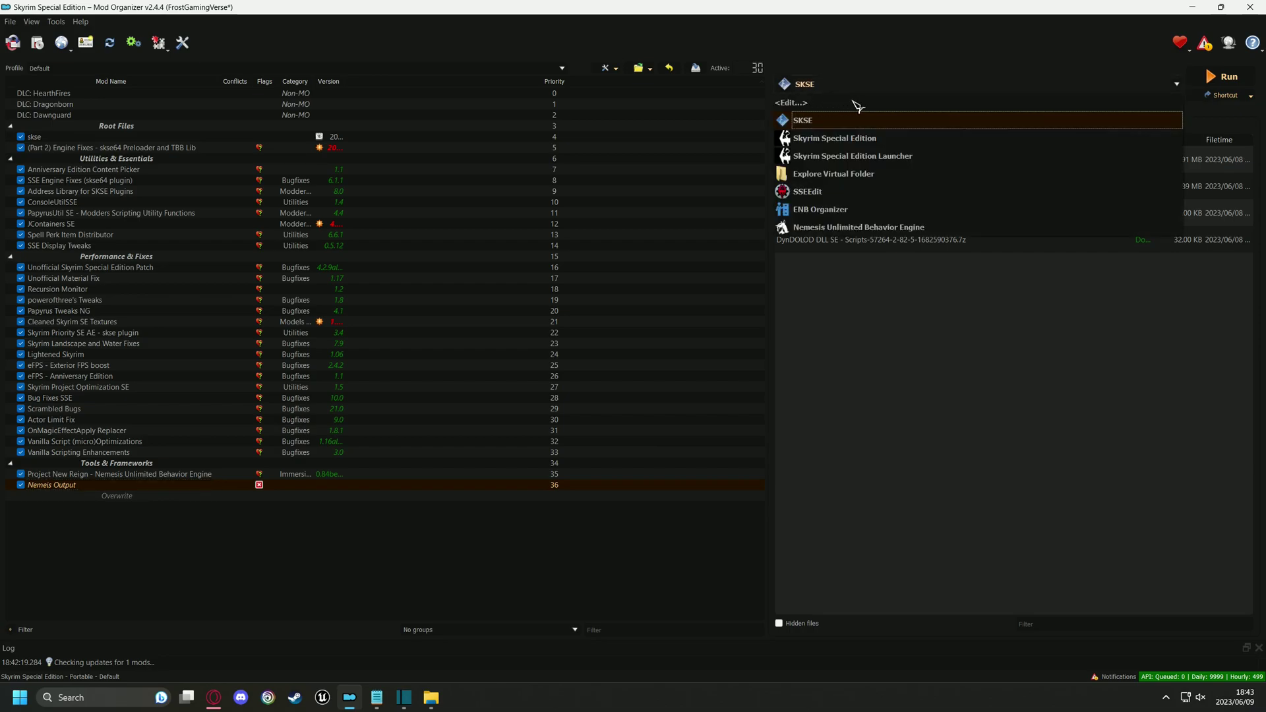
click(825, 104)
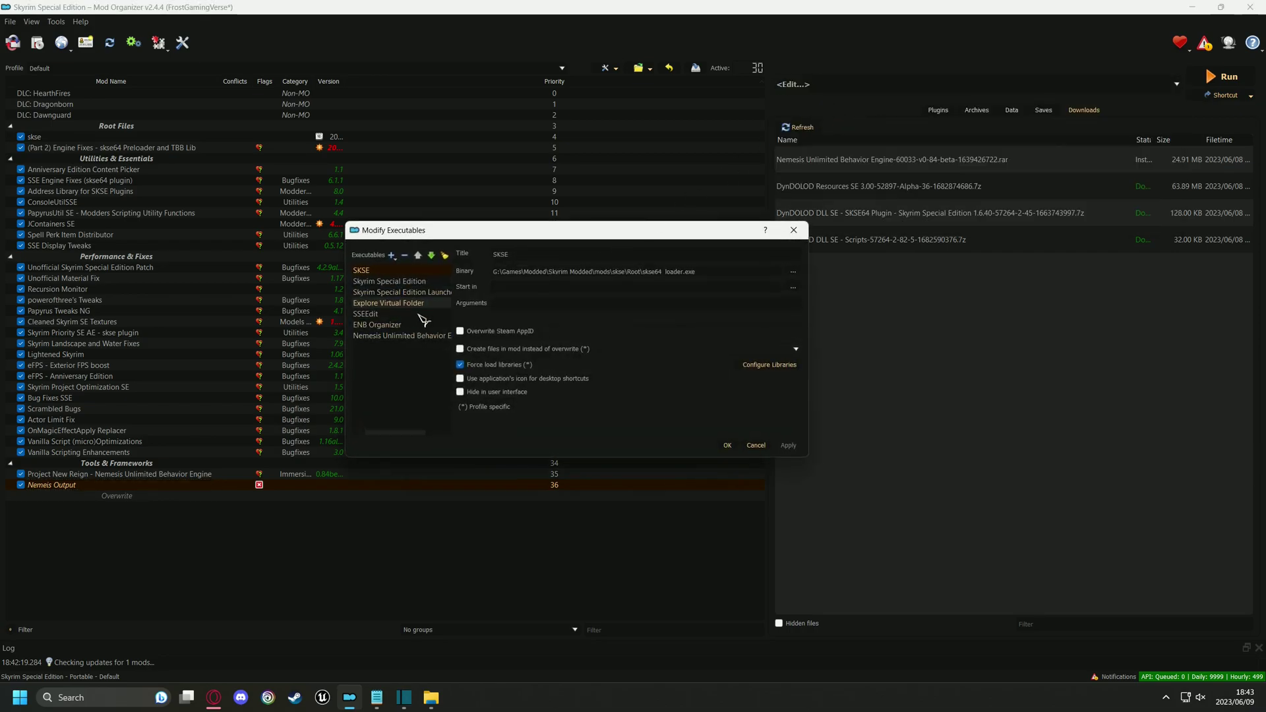
click(407, 336)
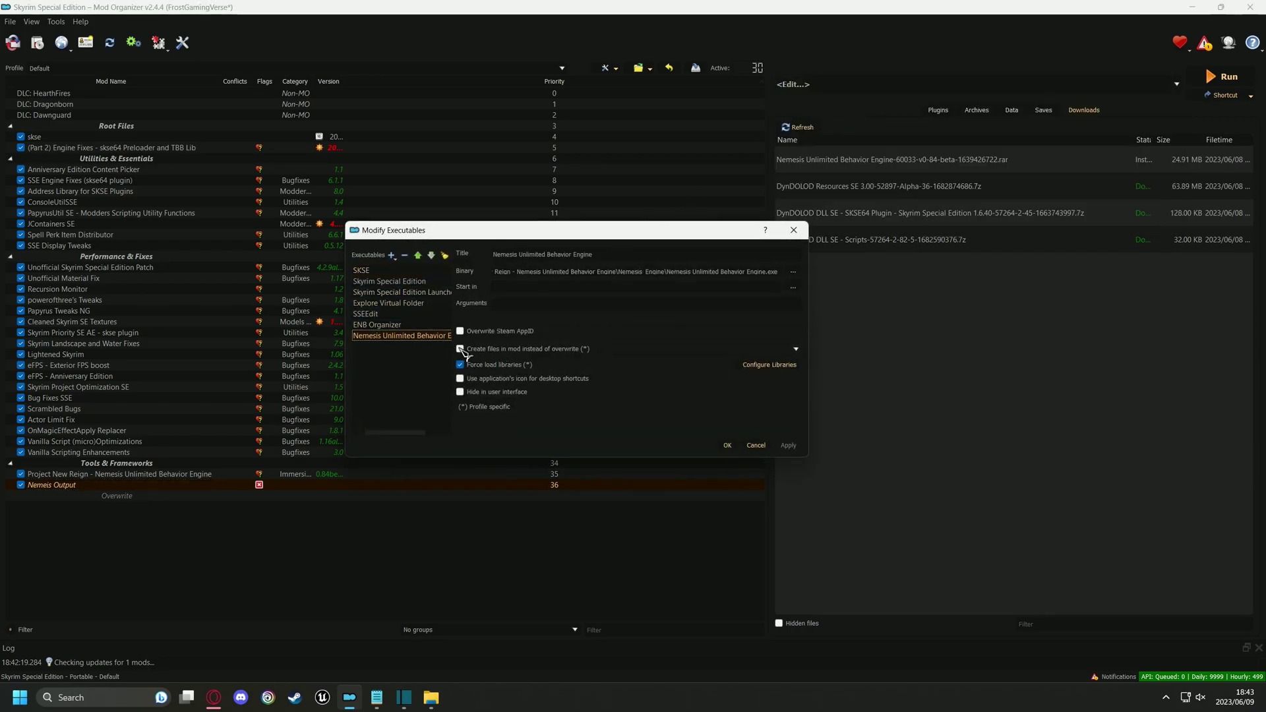
click(797, 350)
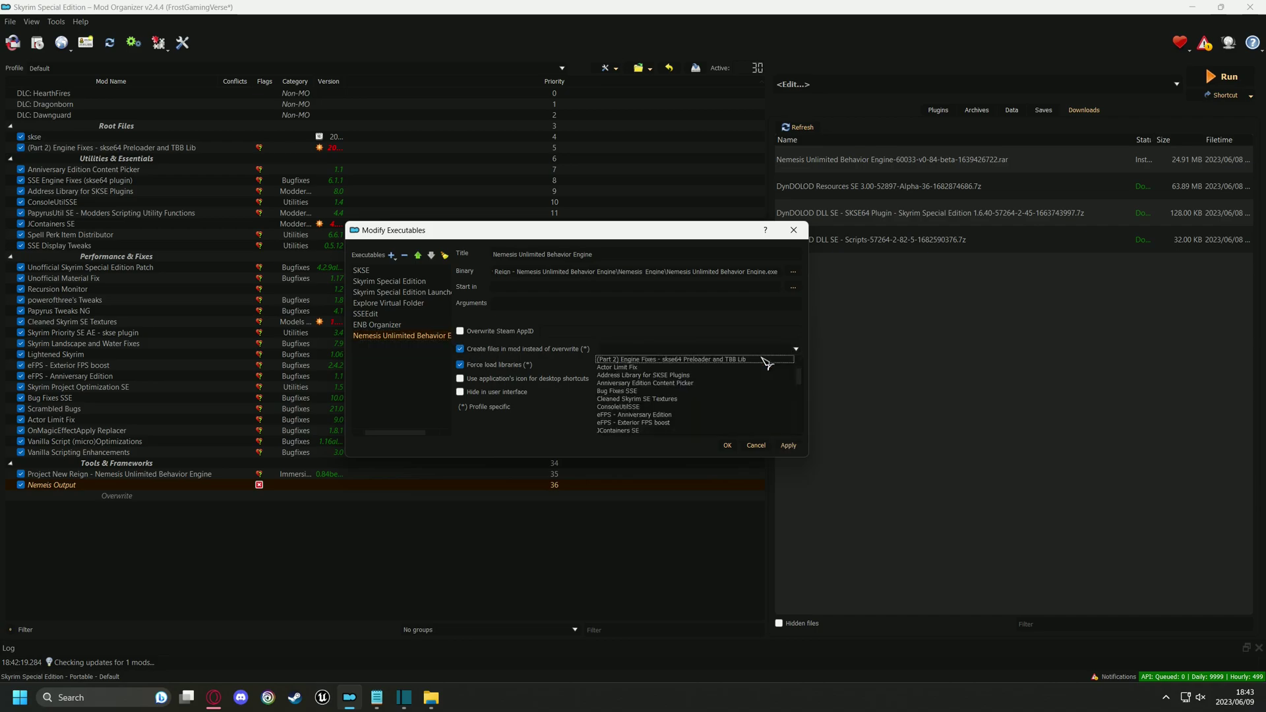
scroll(673, 409, down, 5)
scroll(670, 399, up, 1)
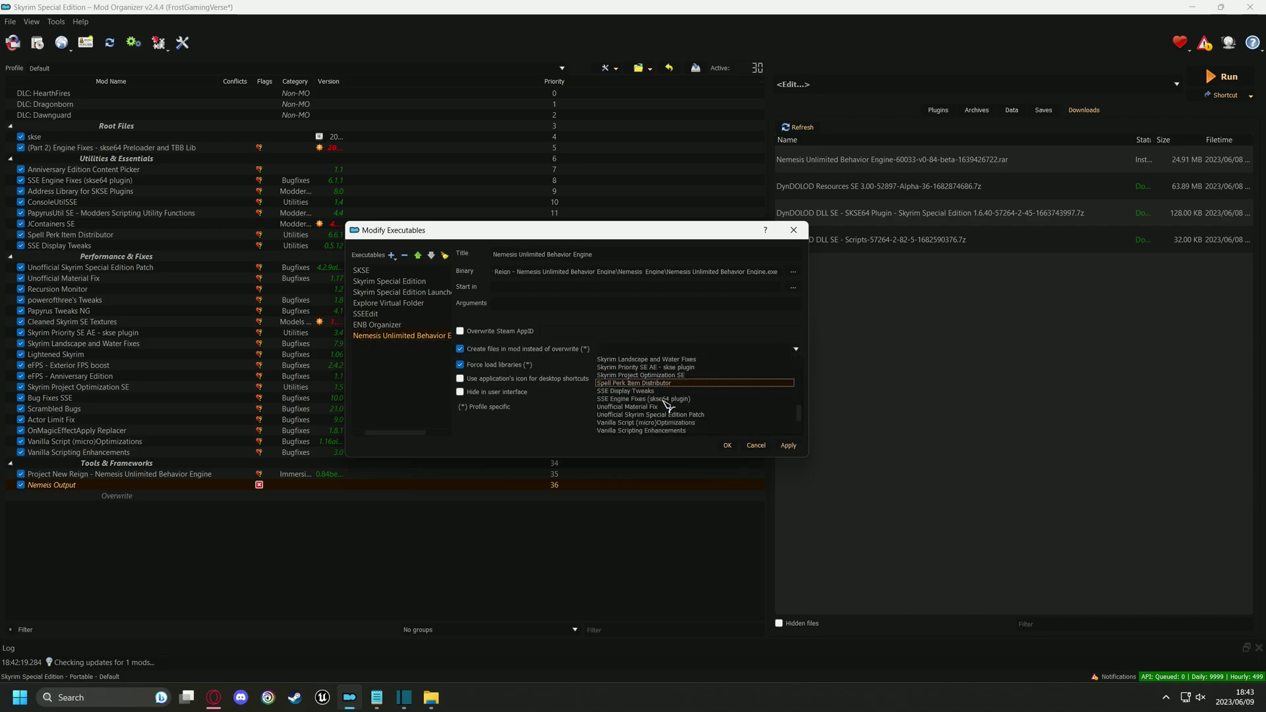
scroll(663, 408, up, 3)
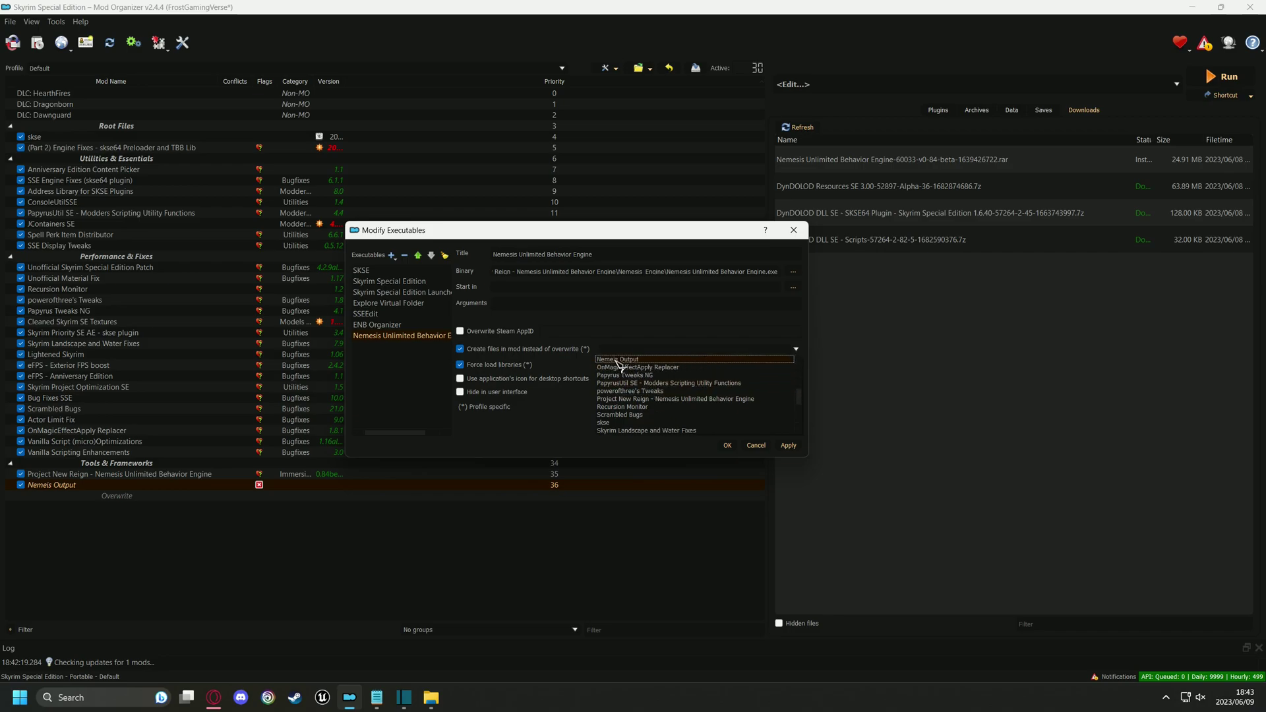
click(625, 360)
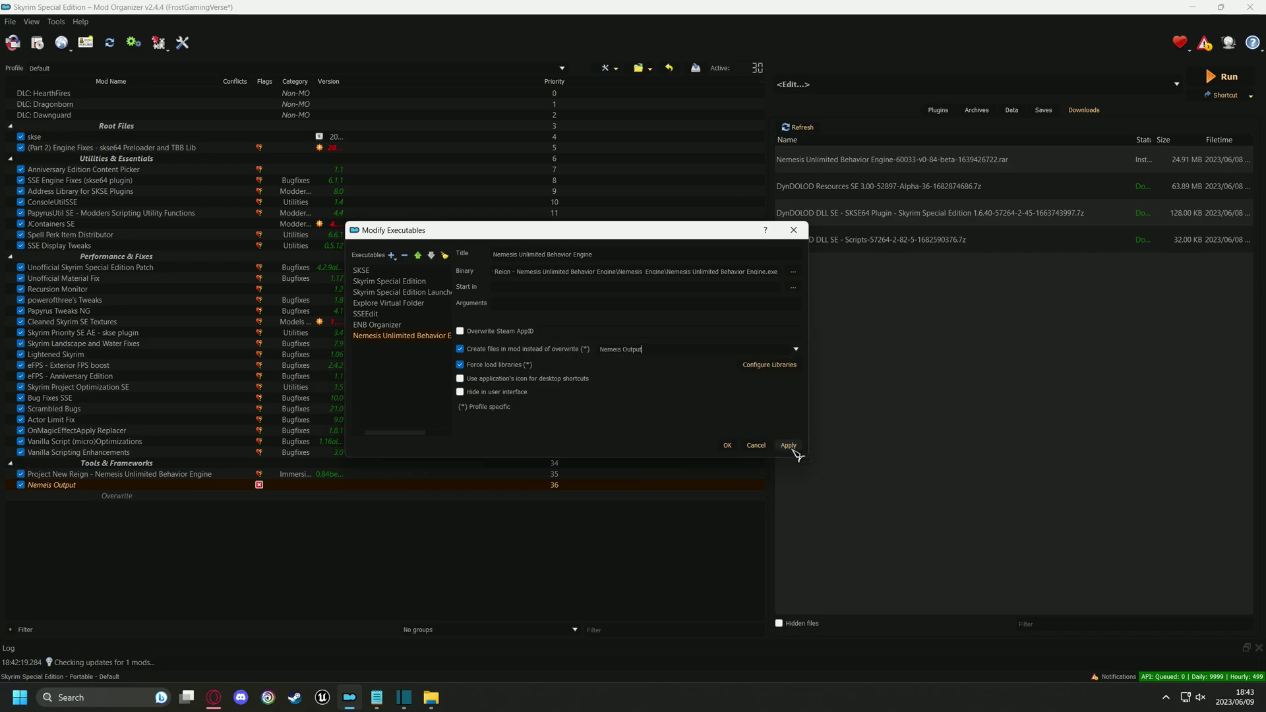
click(729, 446)
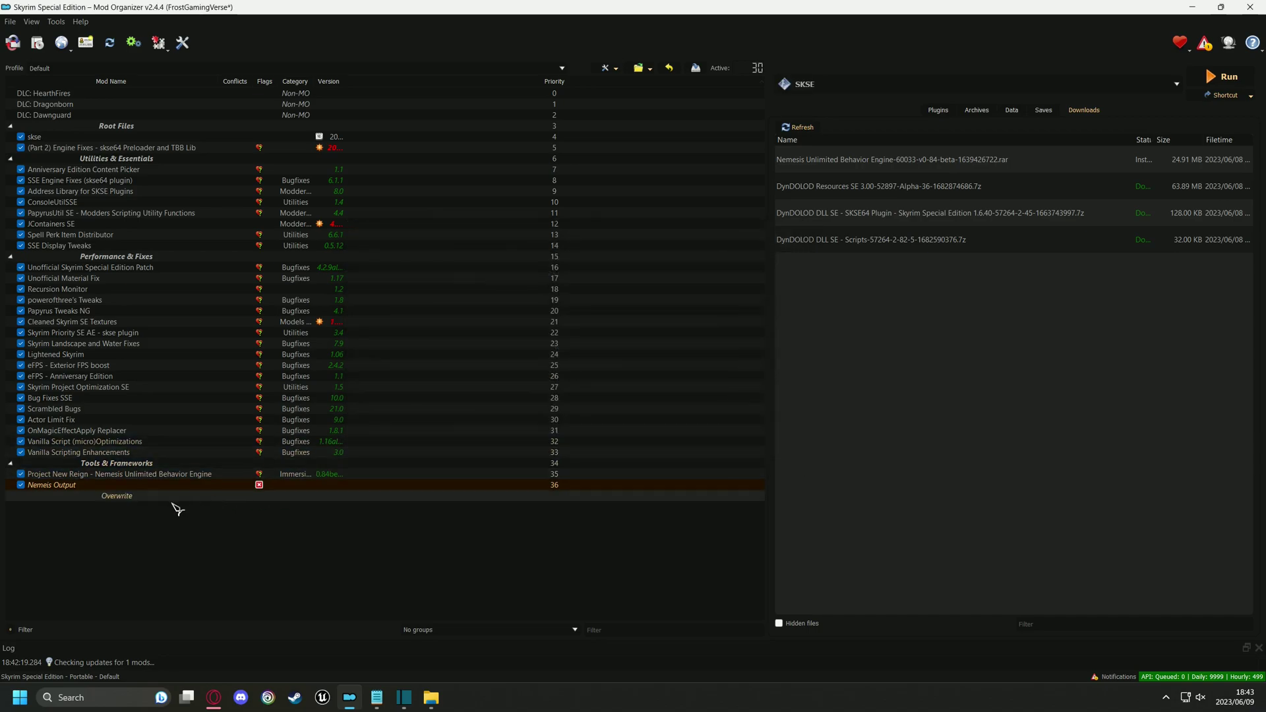
click(151, 548)
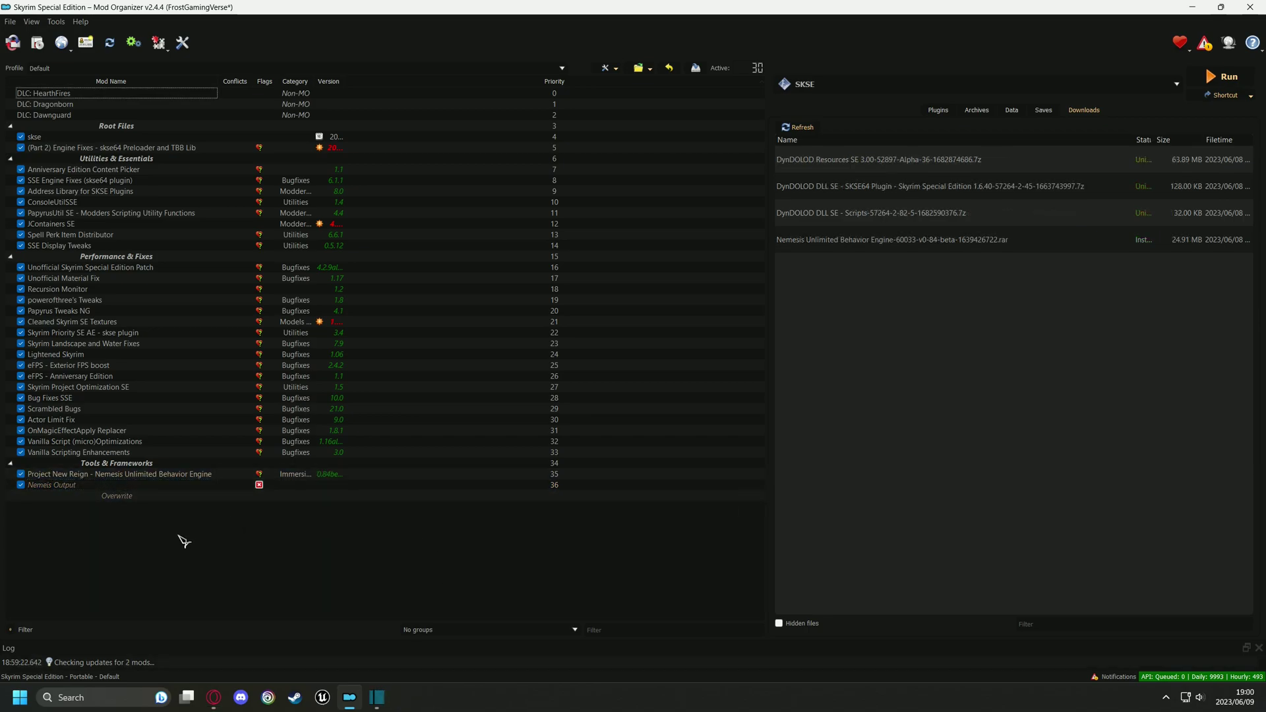
Step: Create a separator named Outputs and move the Nemeis Output mod beneath it
right_click(188, 526)
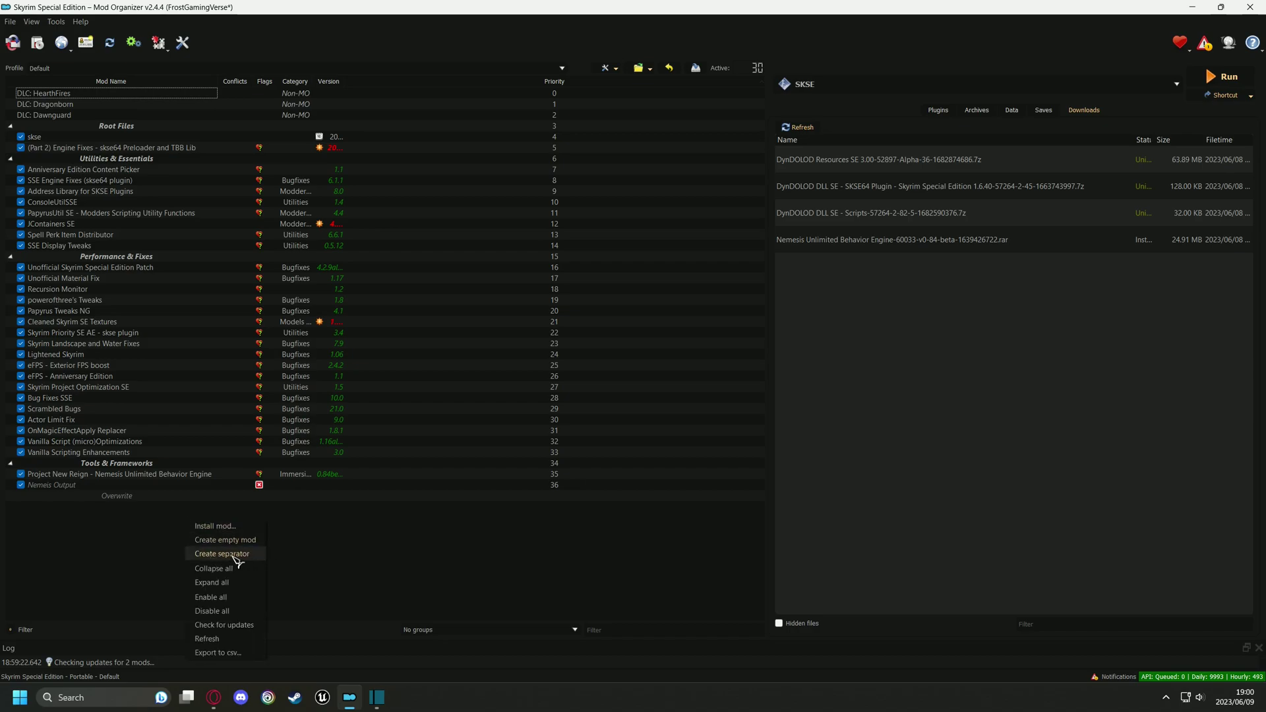
click(222, 554)
text(Out)
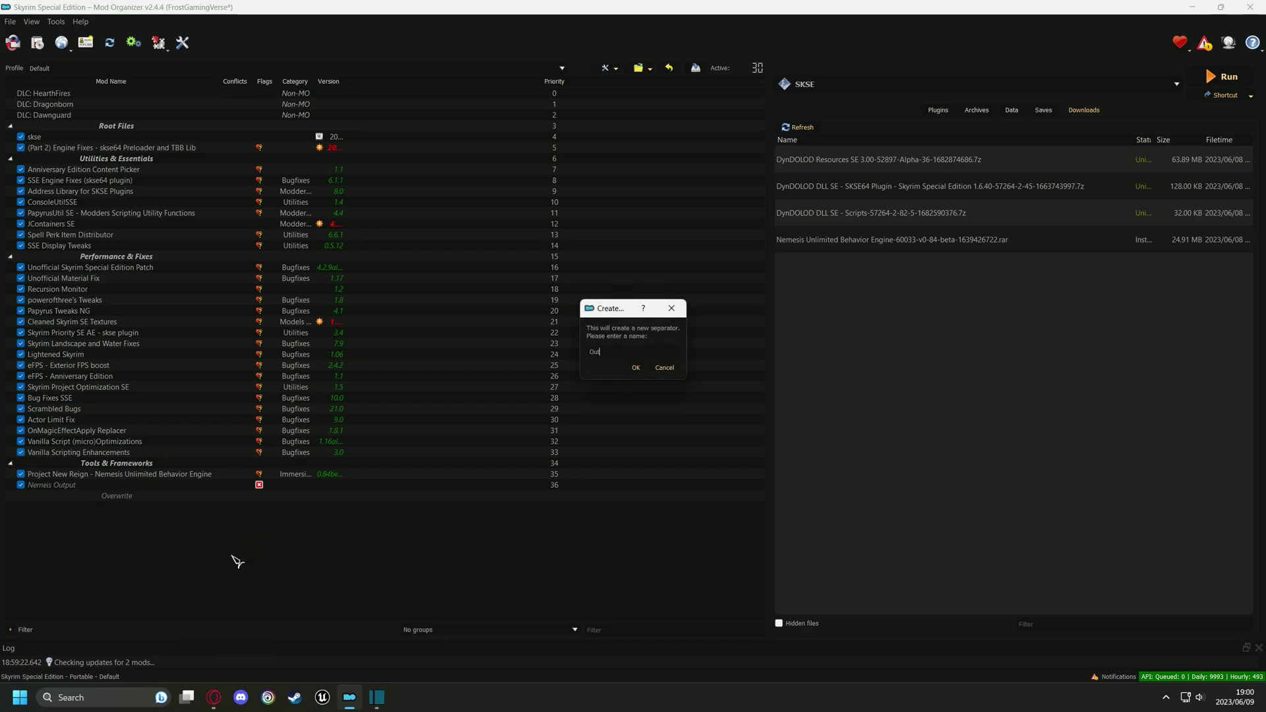
text(puts)
click(636, 367)
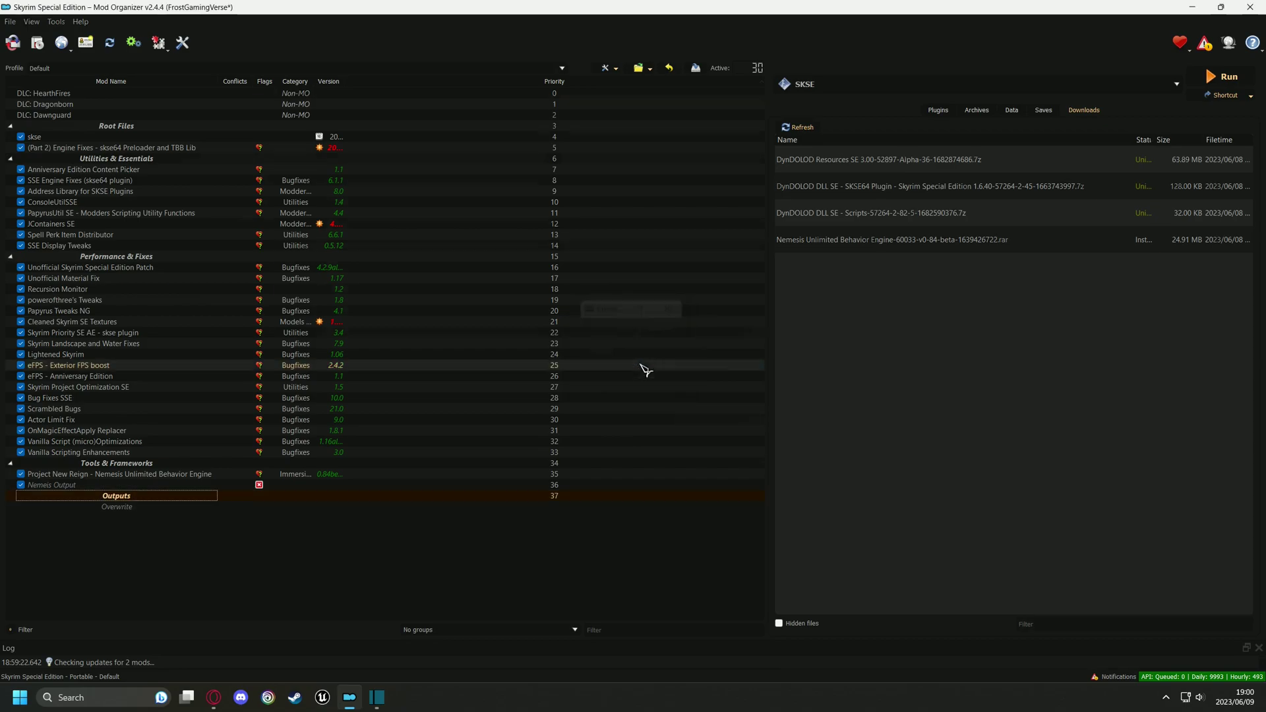
drag(66, 485, 93, 506)
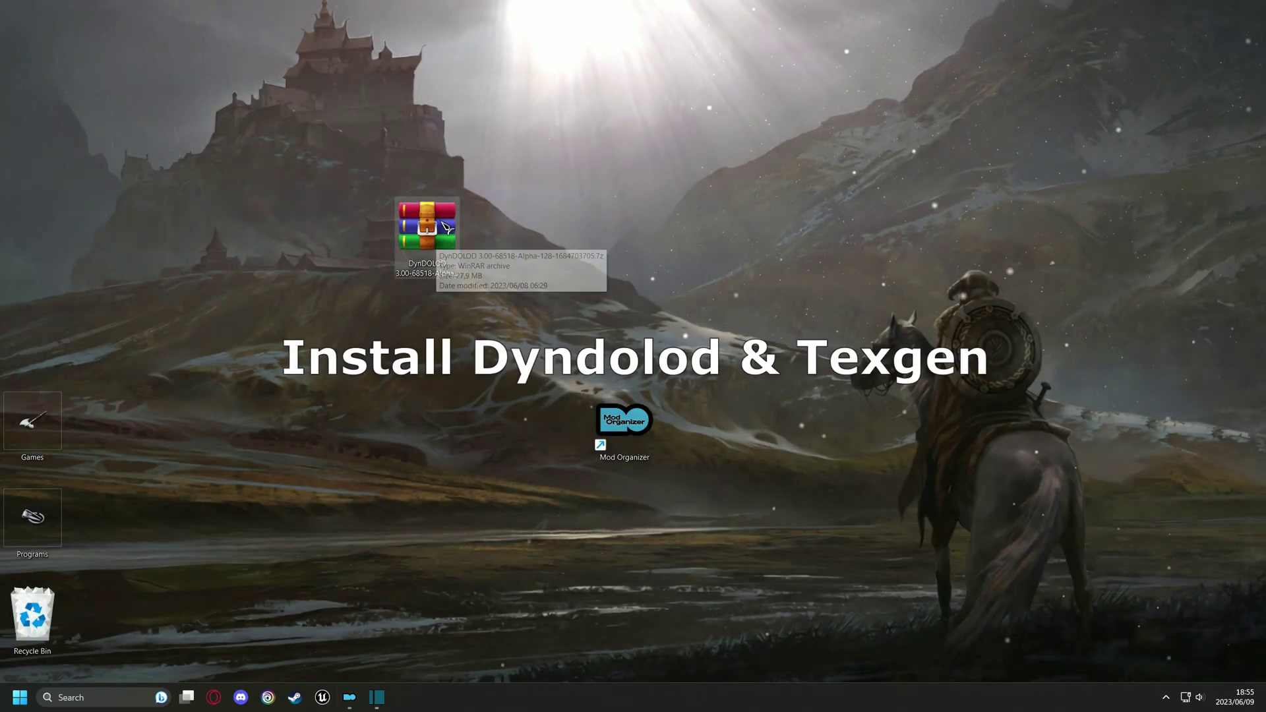
Step: Extract the DynDOLOD 3.00 archive from the desktop to G:\Games\Modded\Skyrim Modded\Tools and close the archive
double_click(428, 246)
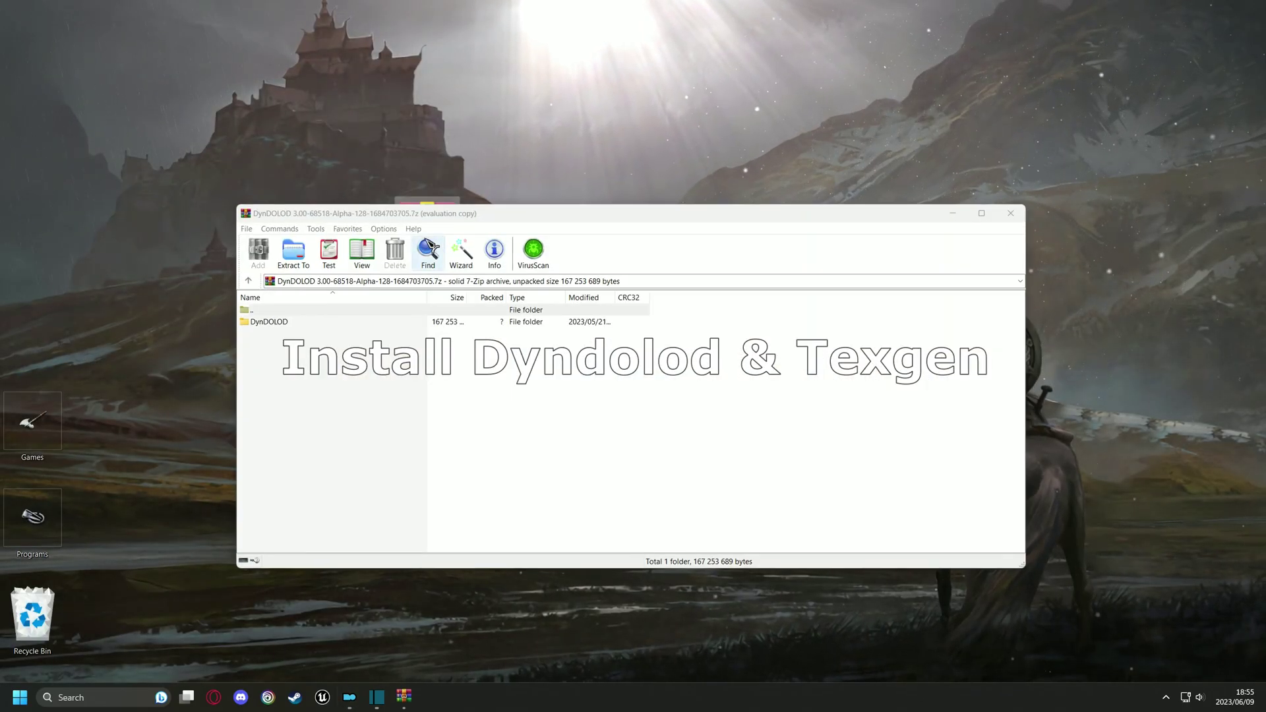
key(Escape)
click(294, 262)
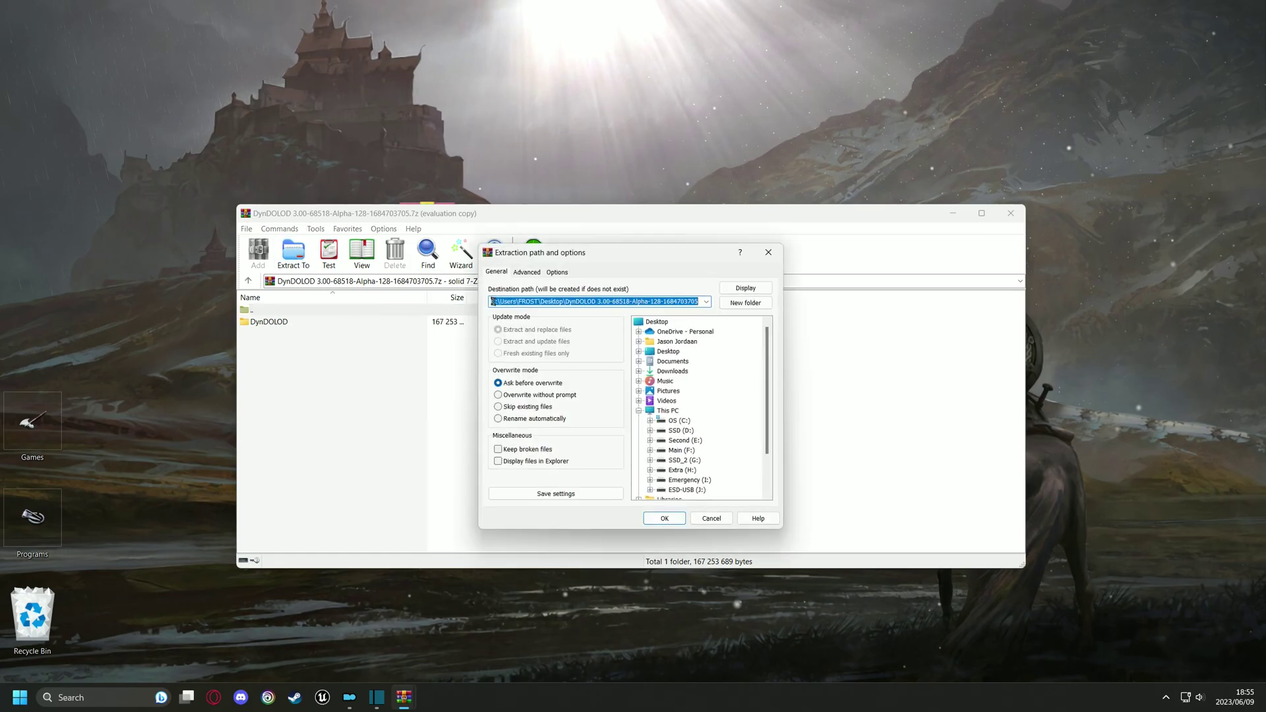
text(G:\Games\Modded\Skyrim Modded\Tools)
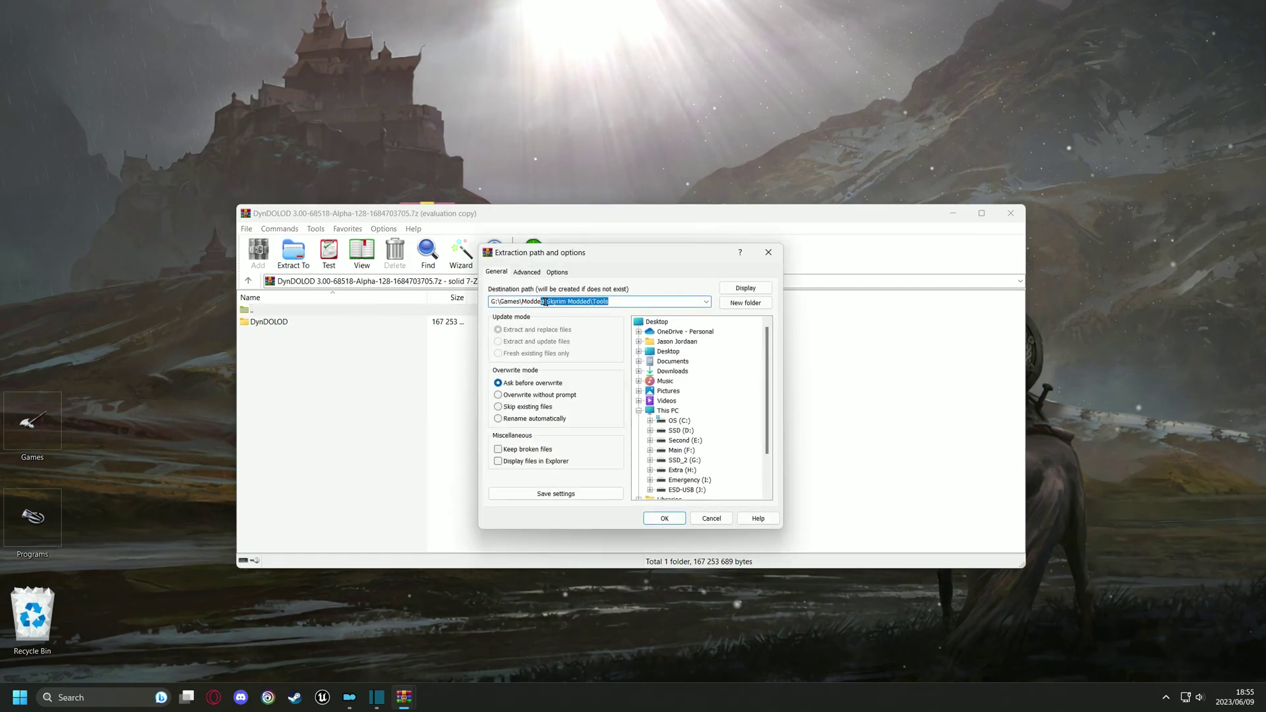
click(662, 518)
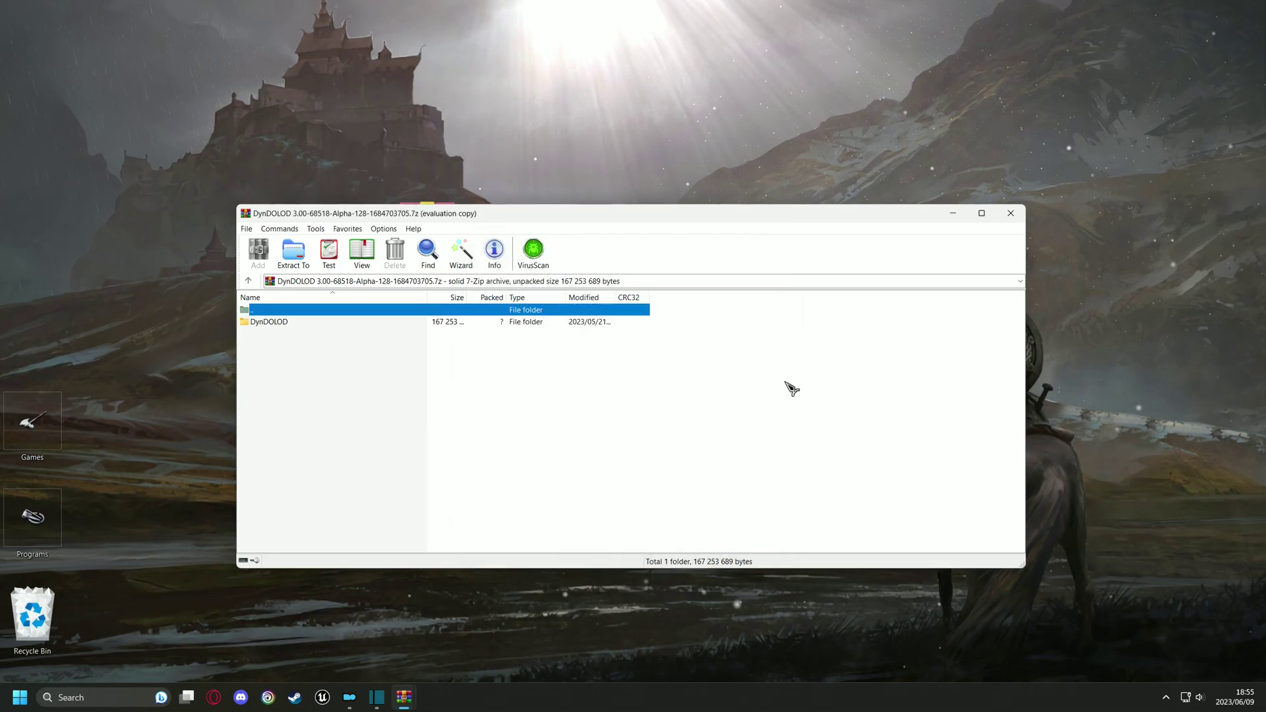
click(1011, 213)
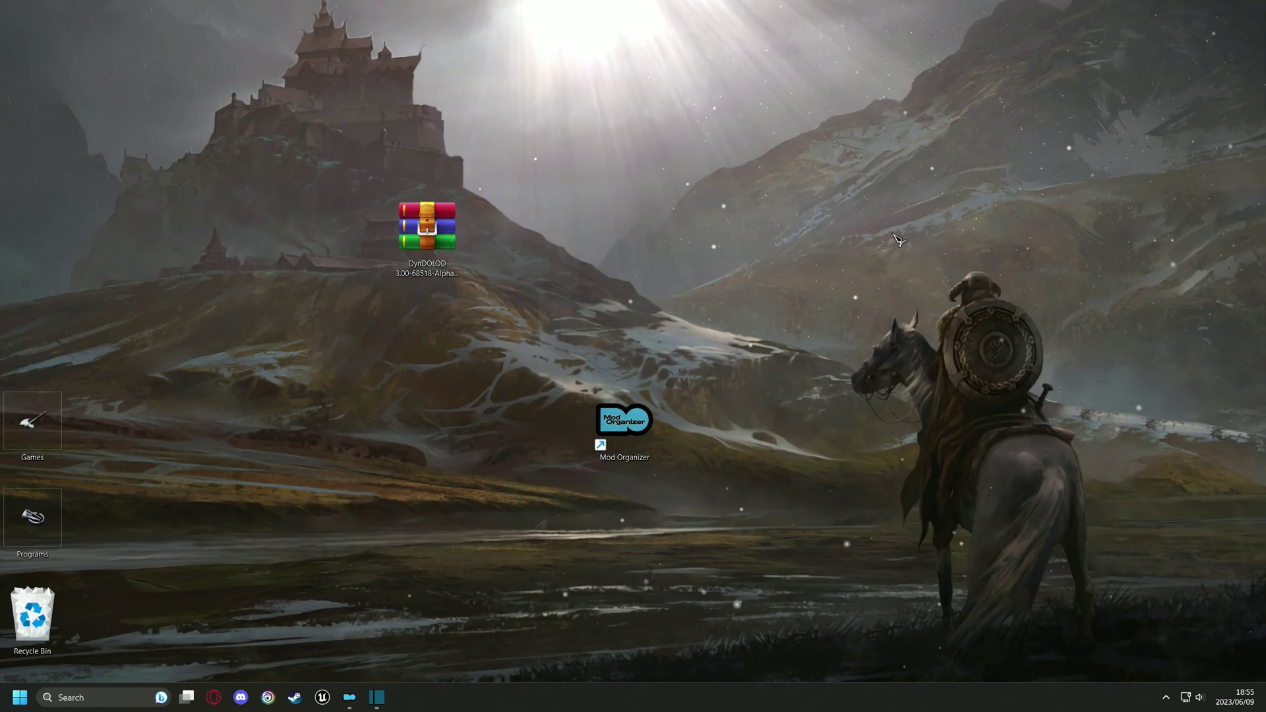
Step: Switch to Mod Organizer and add DynDOLODx64.exe from the Skyrim Modded\Tools\DynDOLOD folder as an executable
click(352, 697)
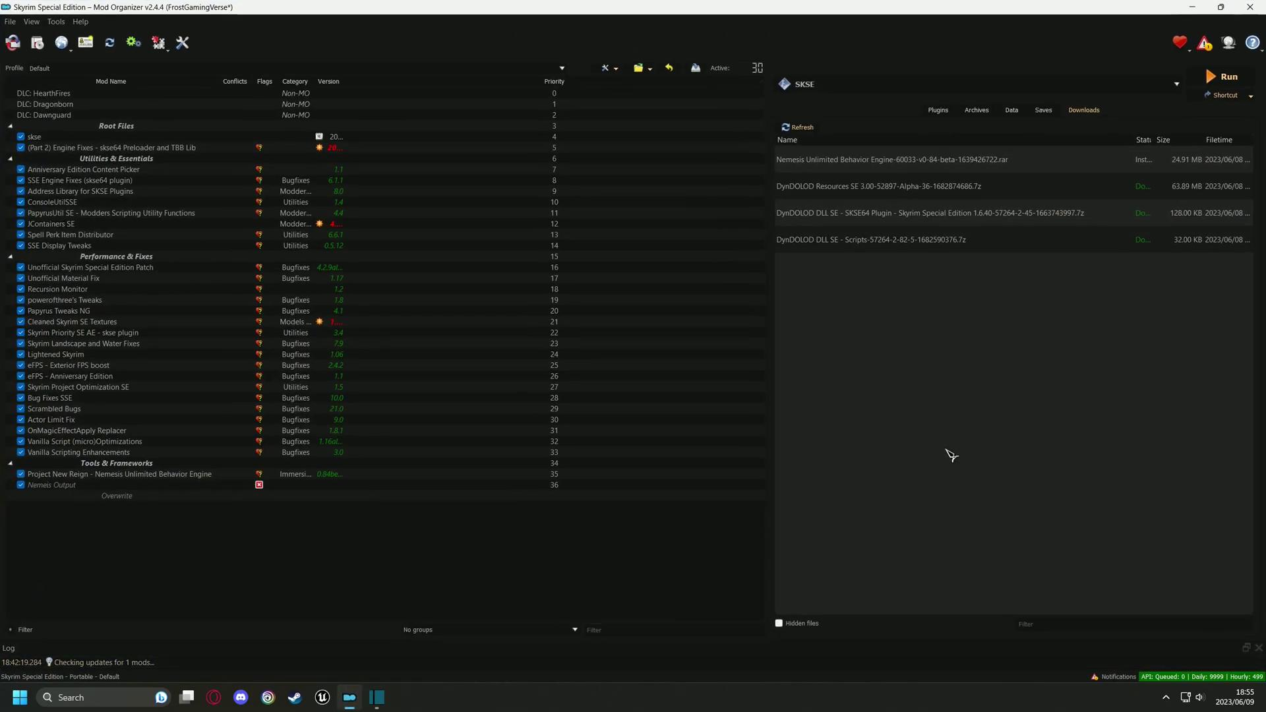
click(828, 84)
click(804, 105)
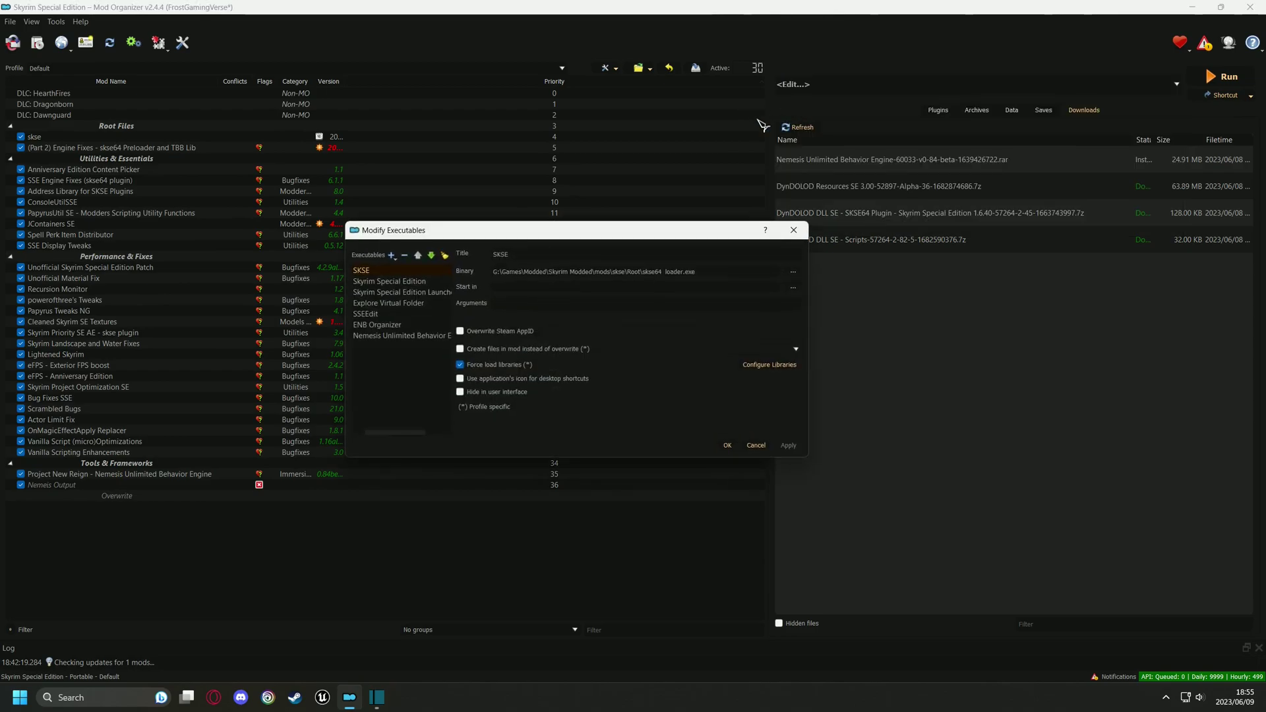
click(392, 255)
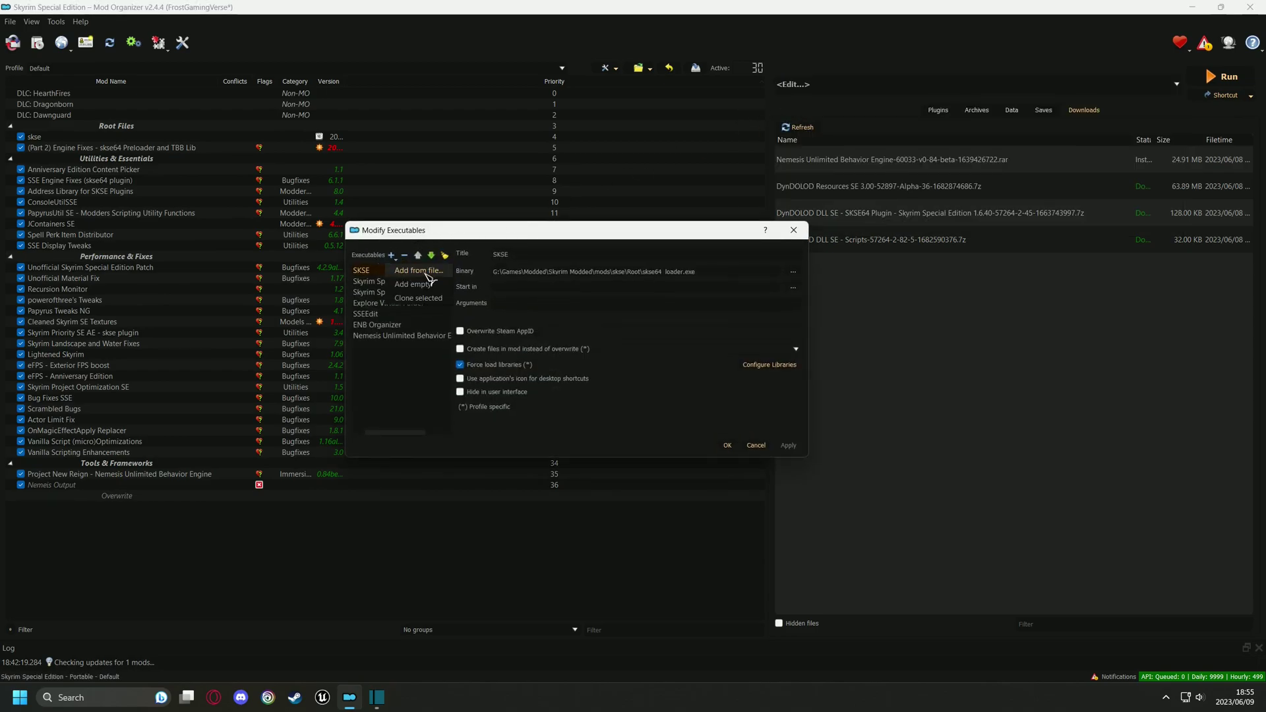
click(418, 271)
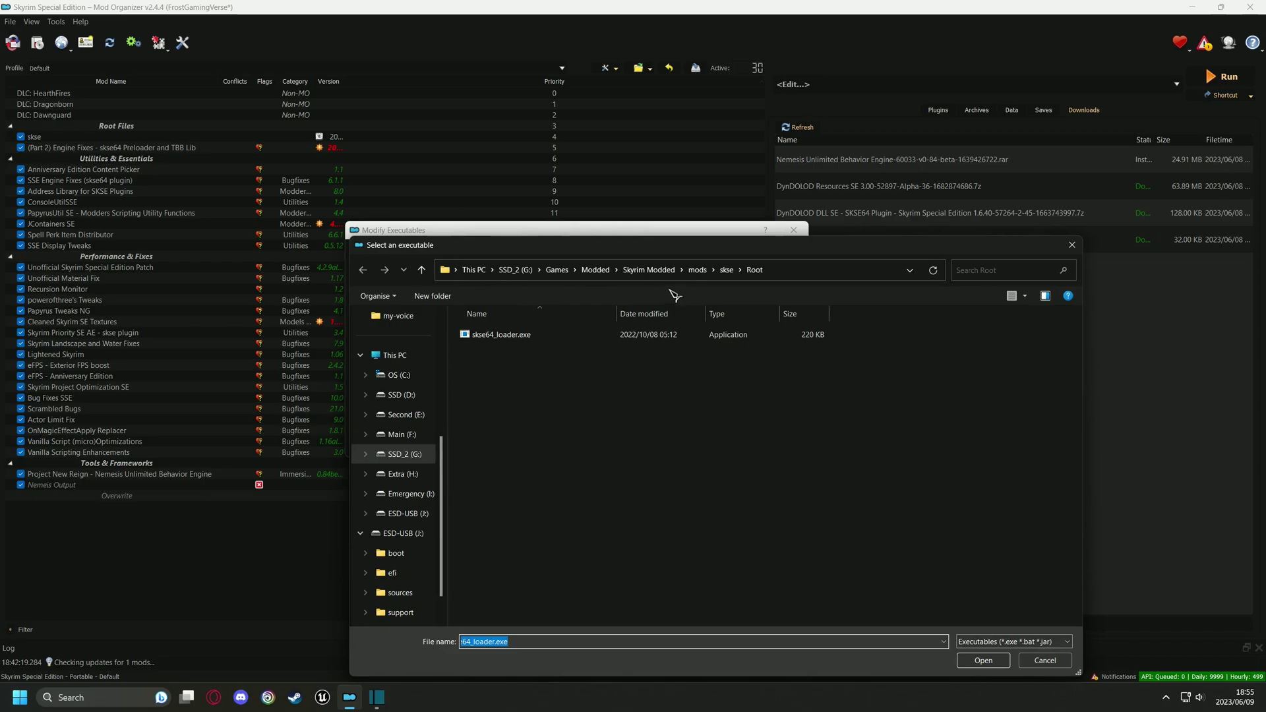
scroll(529, 481, down, 5)
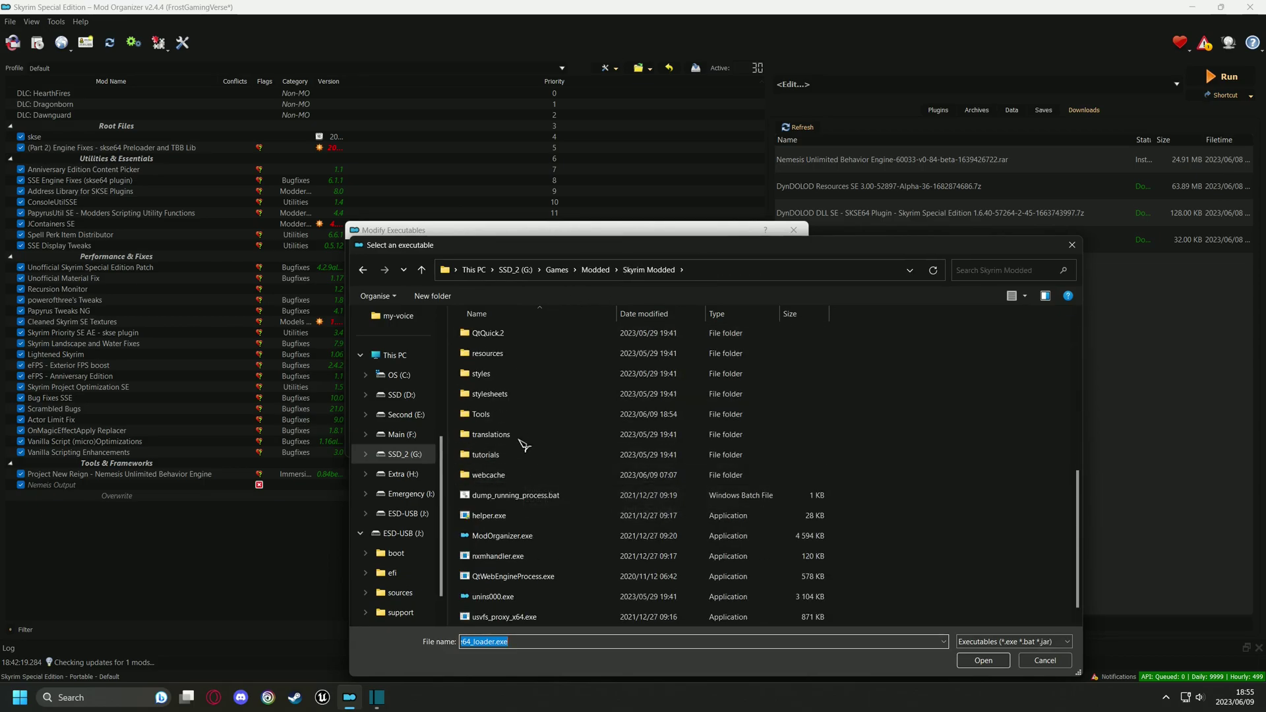
double_click(501, 416)
double_click(525, 360)
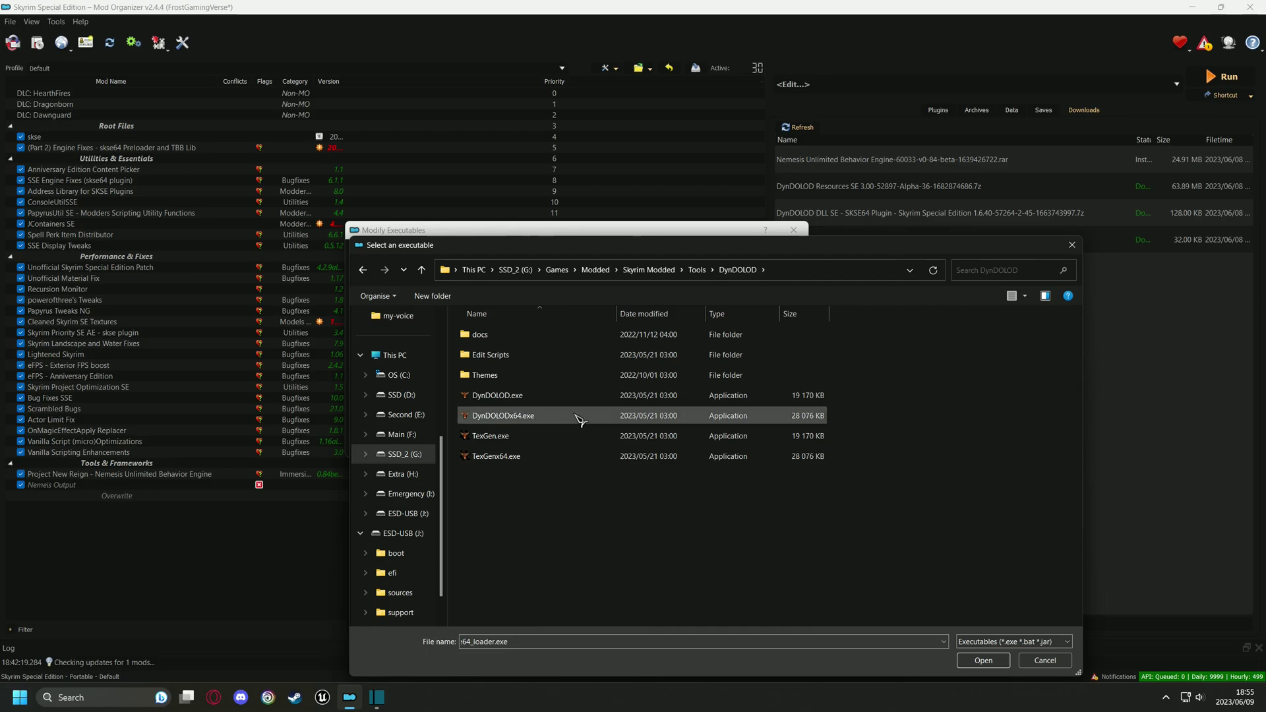
click(835, 422)
click(983, 660)
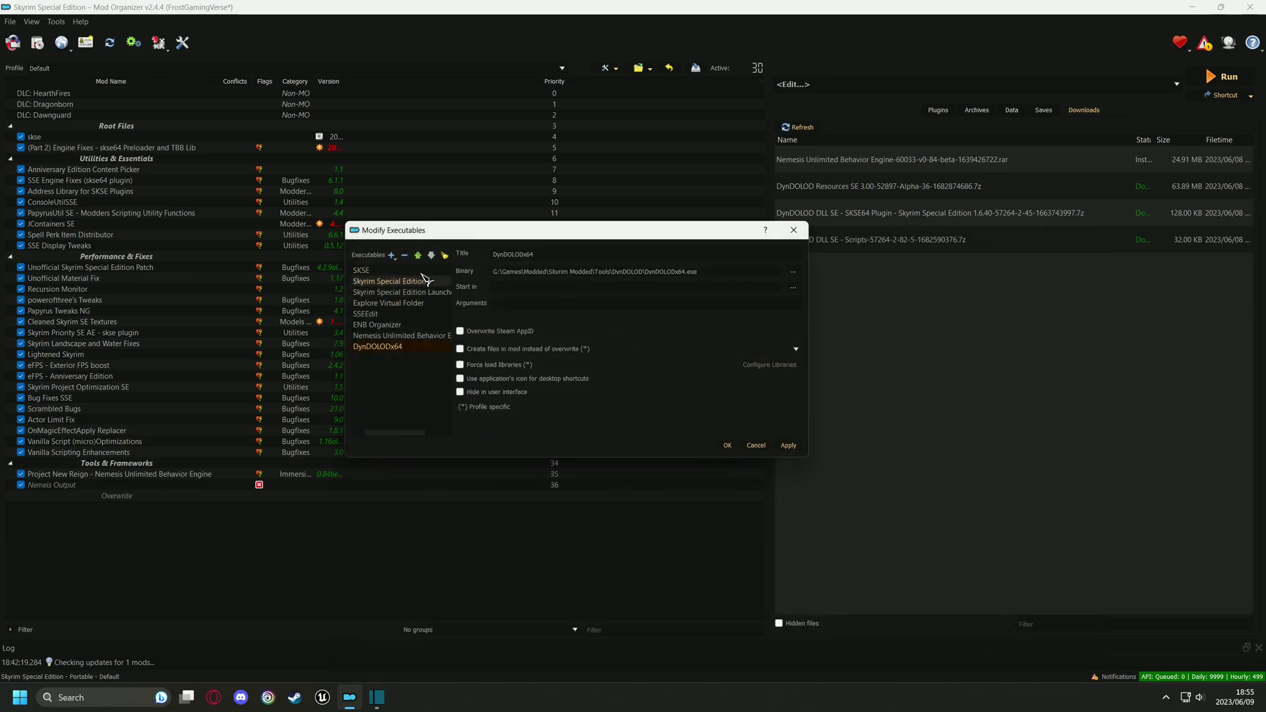
Step: Add TexGenx64.exe from the same DynDOLOD folder as an executable and save the executables list
click(392, 256)
click(418, 271)
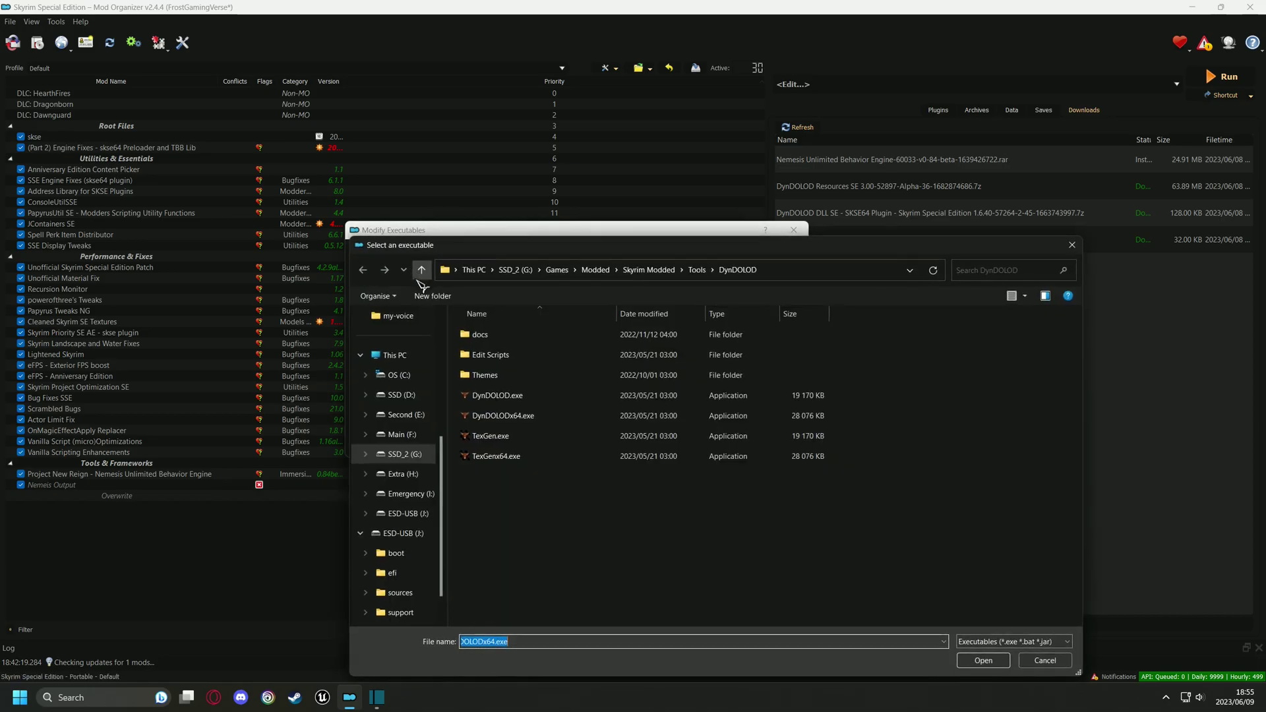
click(635, 456)
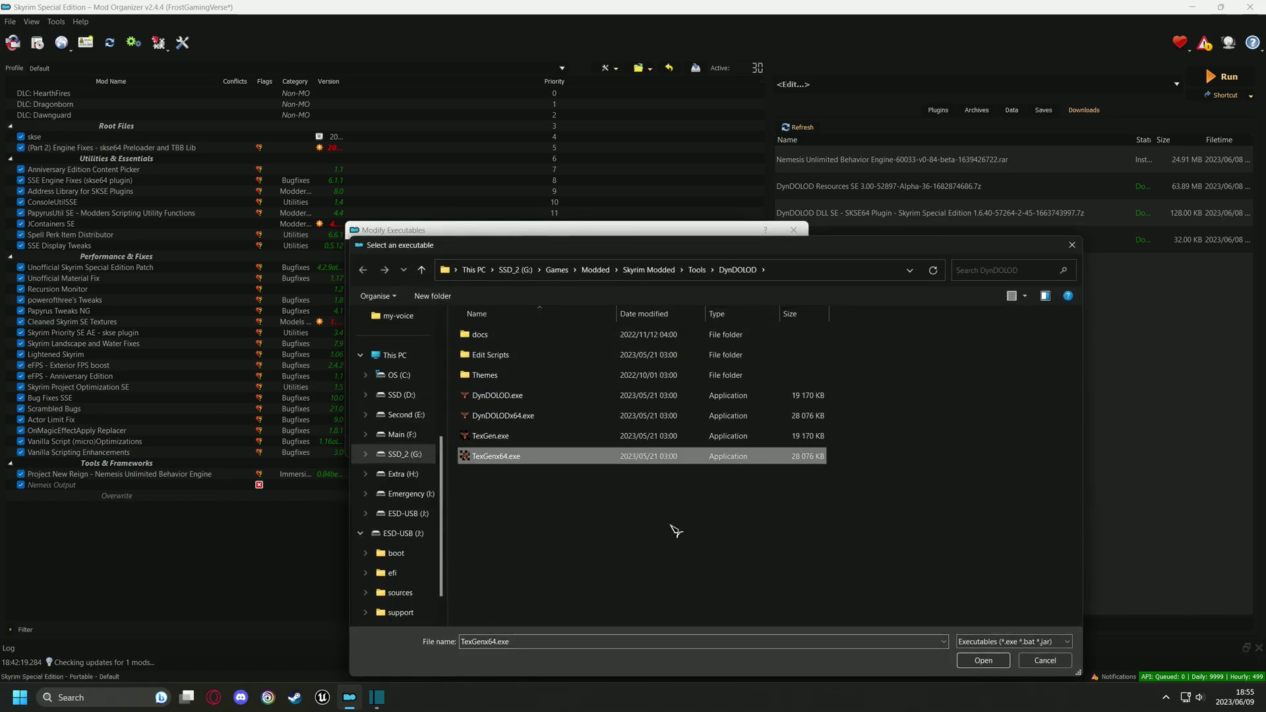
click(984, 660)
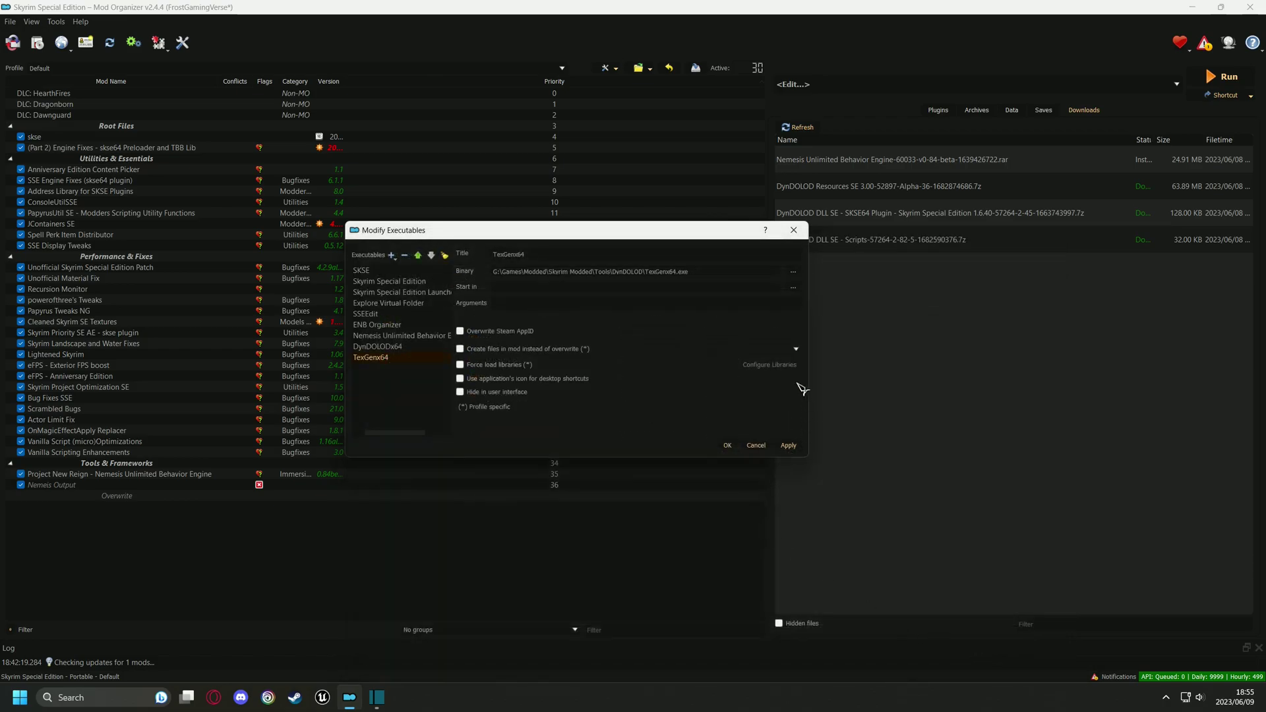
click(729, 446)
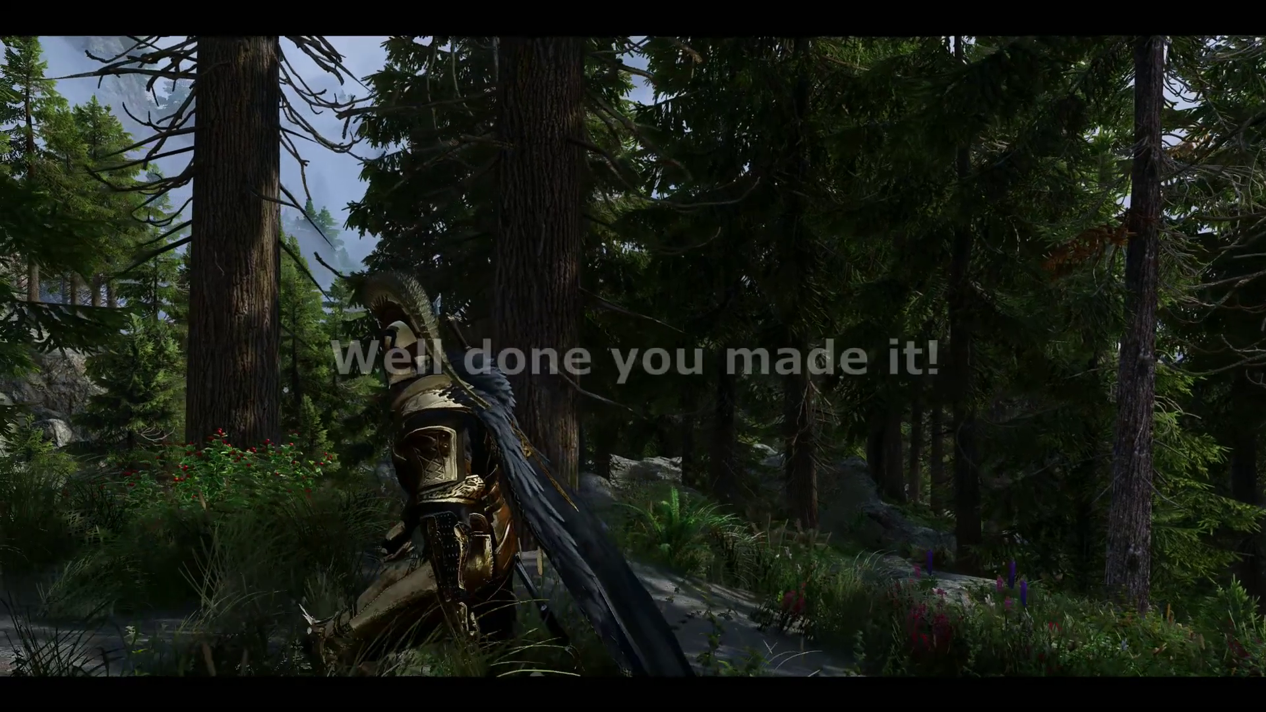